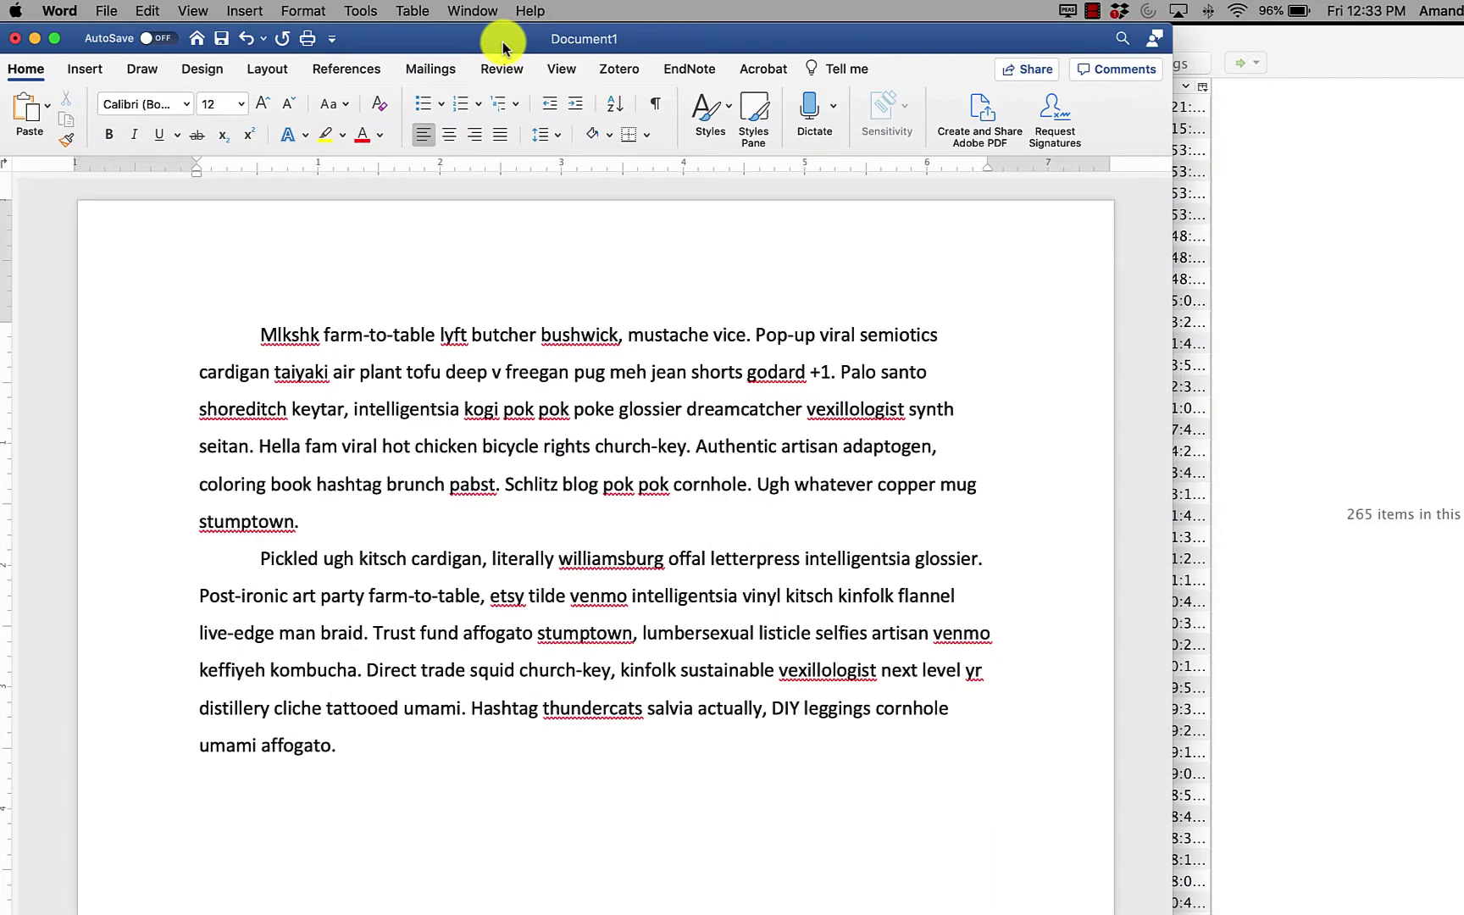
Step: Show Word's Zotero citation commands, check the Zotero library, then return to Document1
{"action": "left_click", "coordinate": [615, 67]}
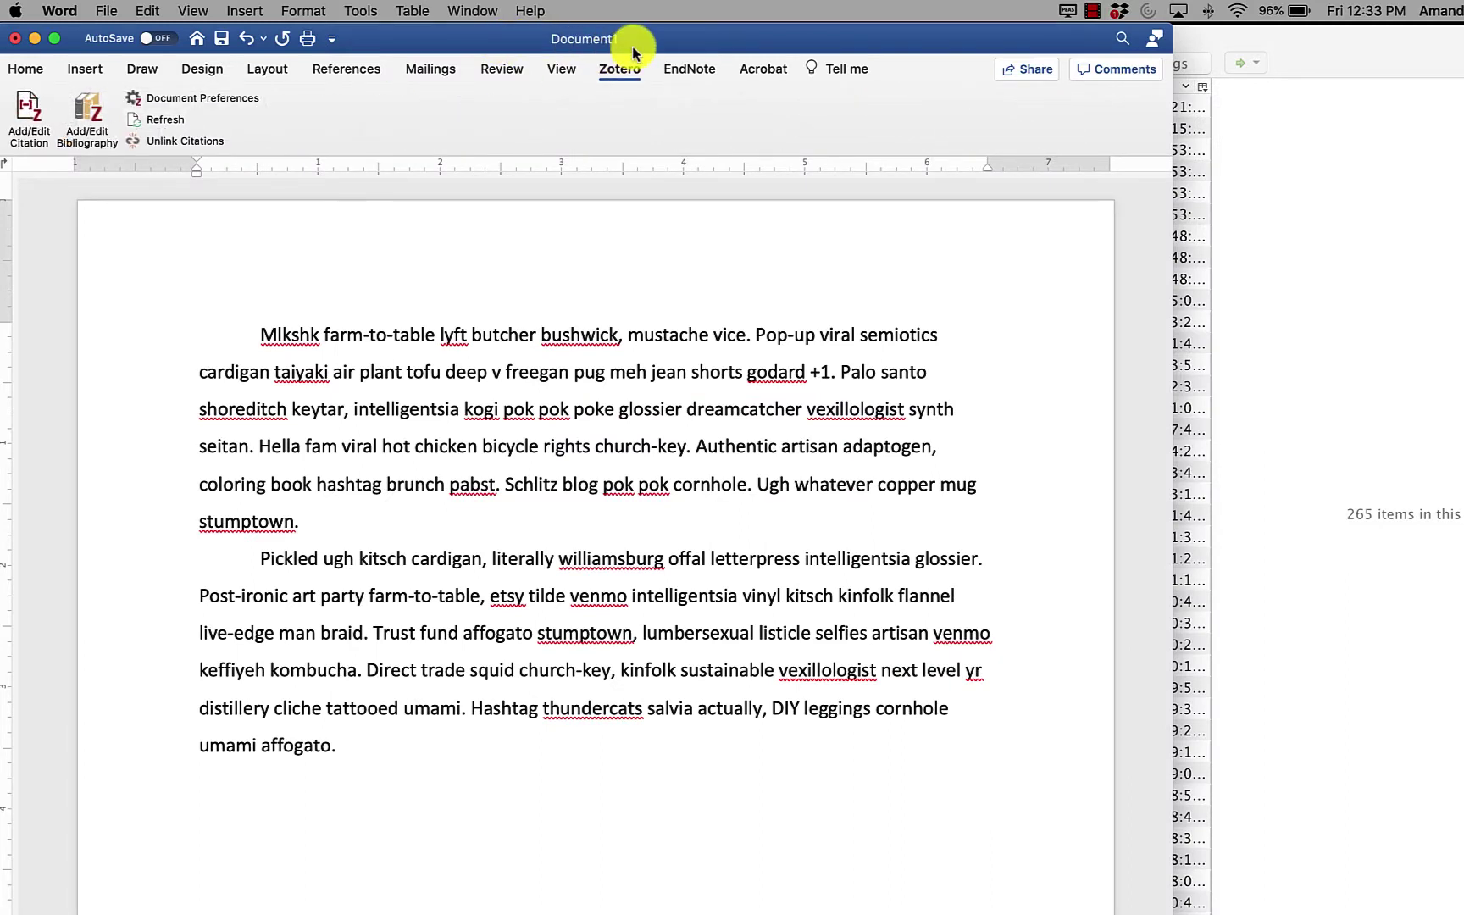
{"action": "left_click", "coordinate": [1209, 46]}
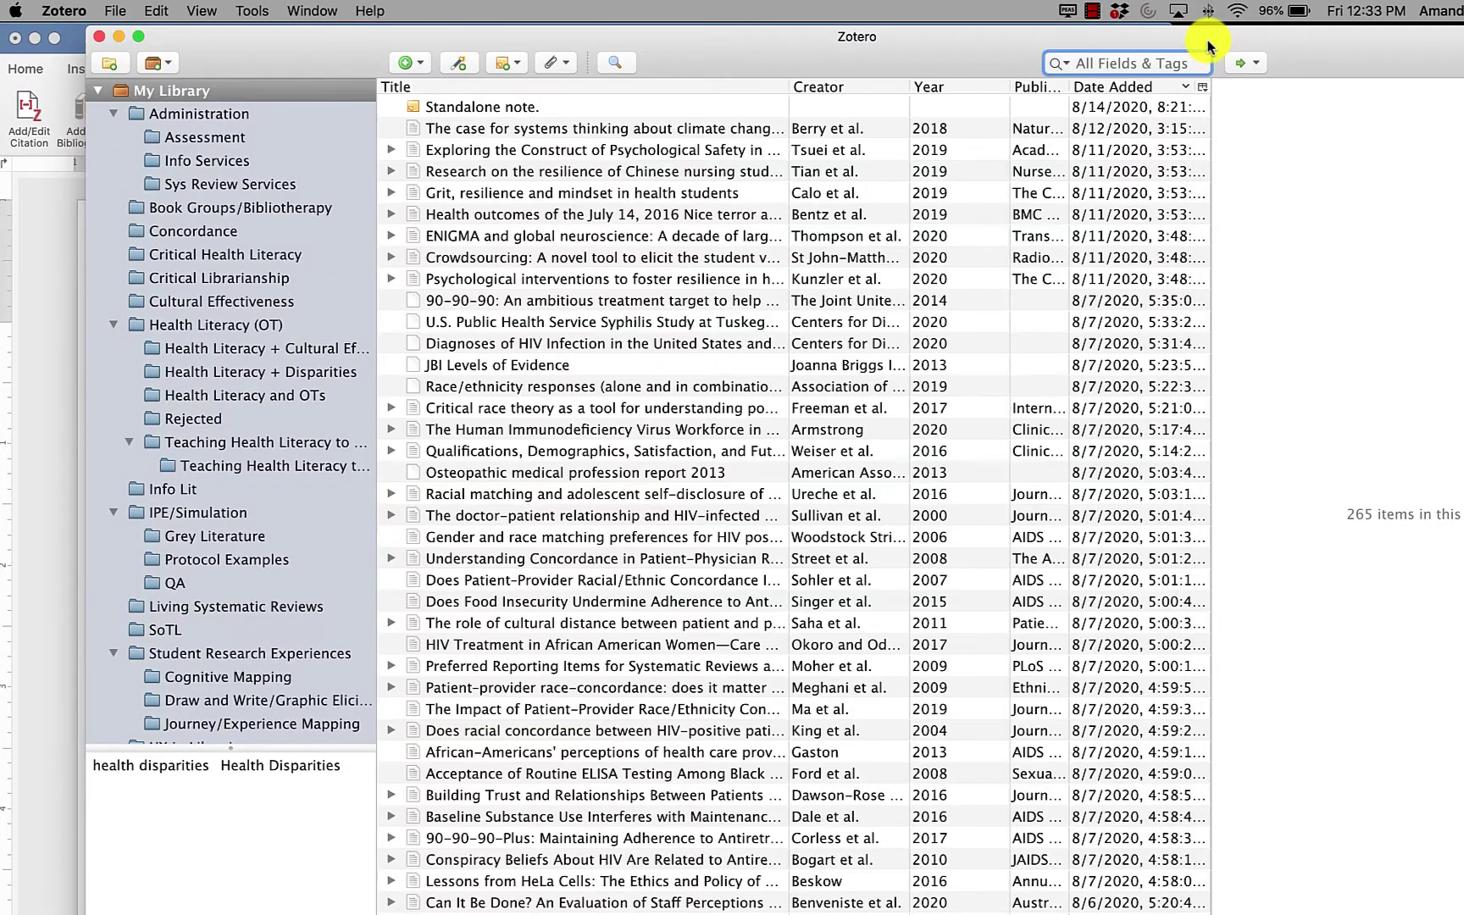
{"action": "left_click", "coordinate": [47, 272]}
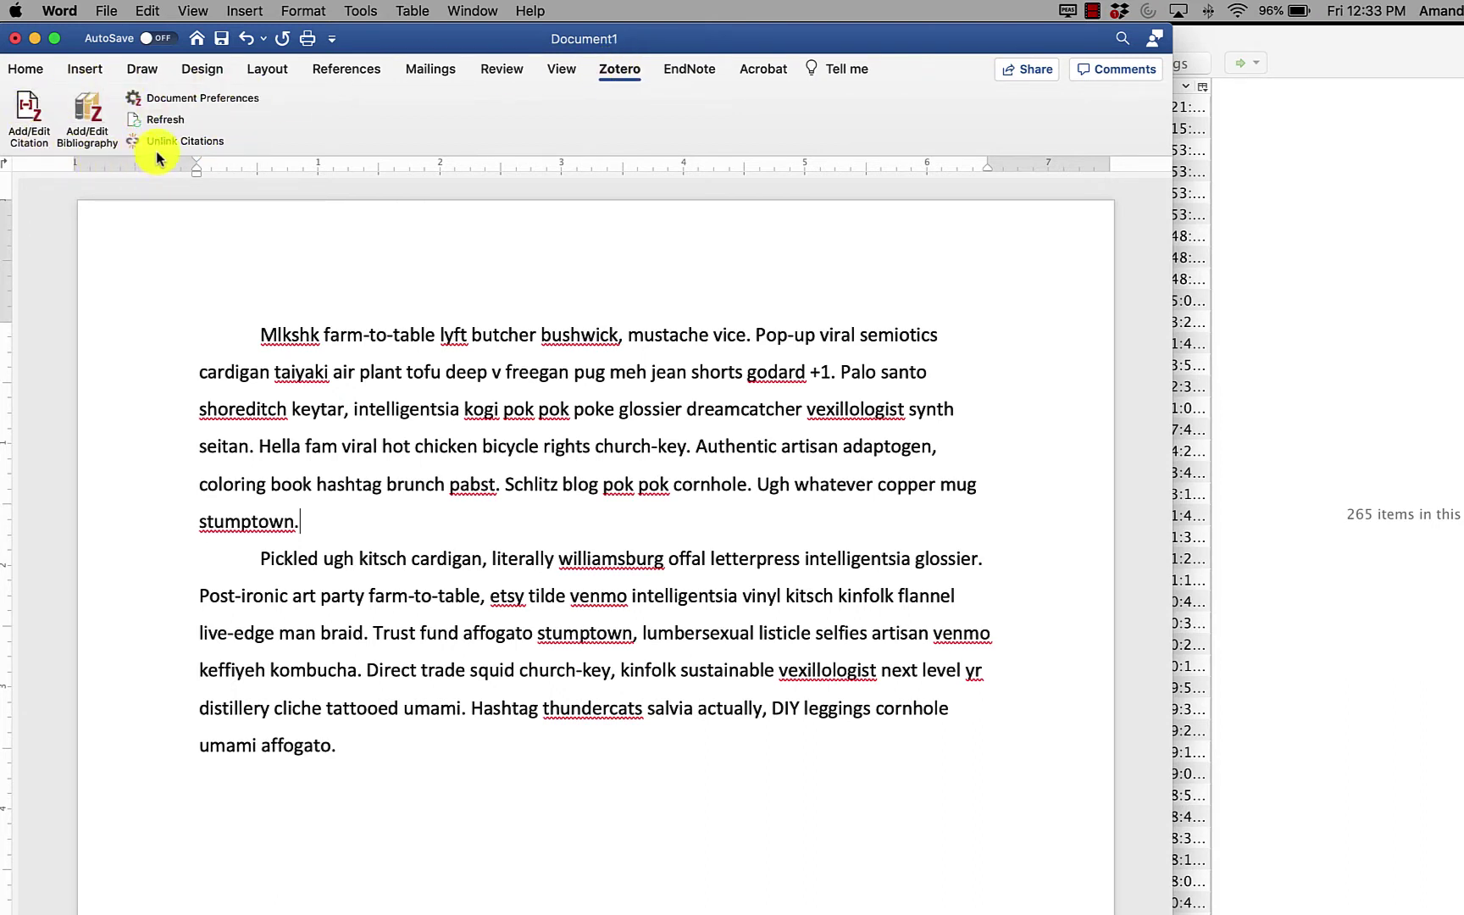
Step: Start a citation after 'vice' and choose American Psychological Association 7th edition as the citation style
{"action": "left_click", "coordinate": [749, 335]}
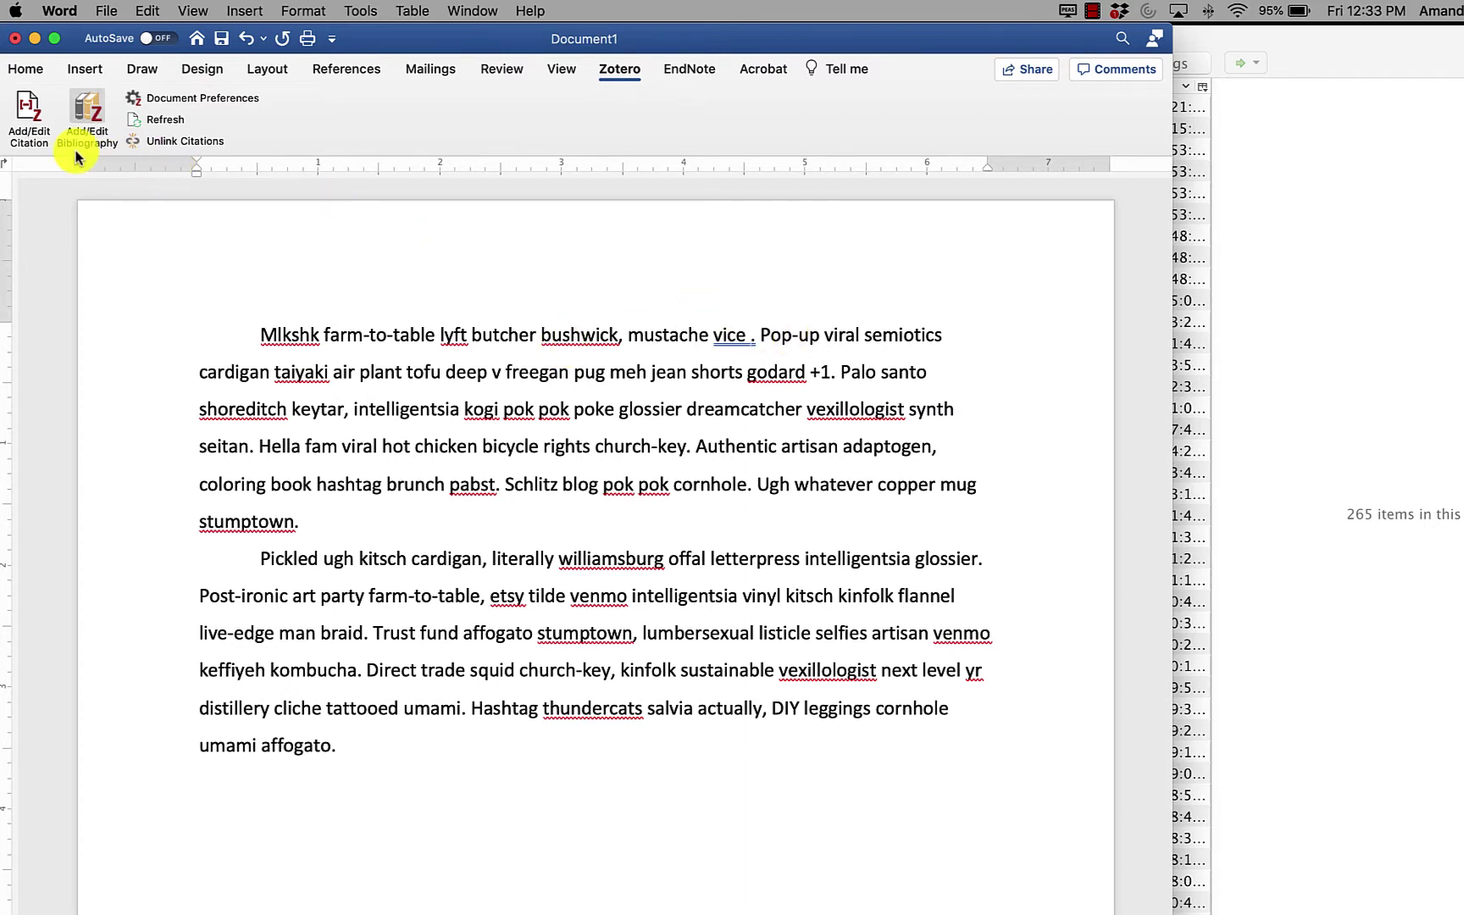
{"action": "left_click", "coordinate": [23, 110]}
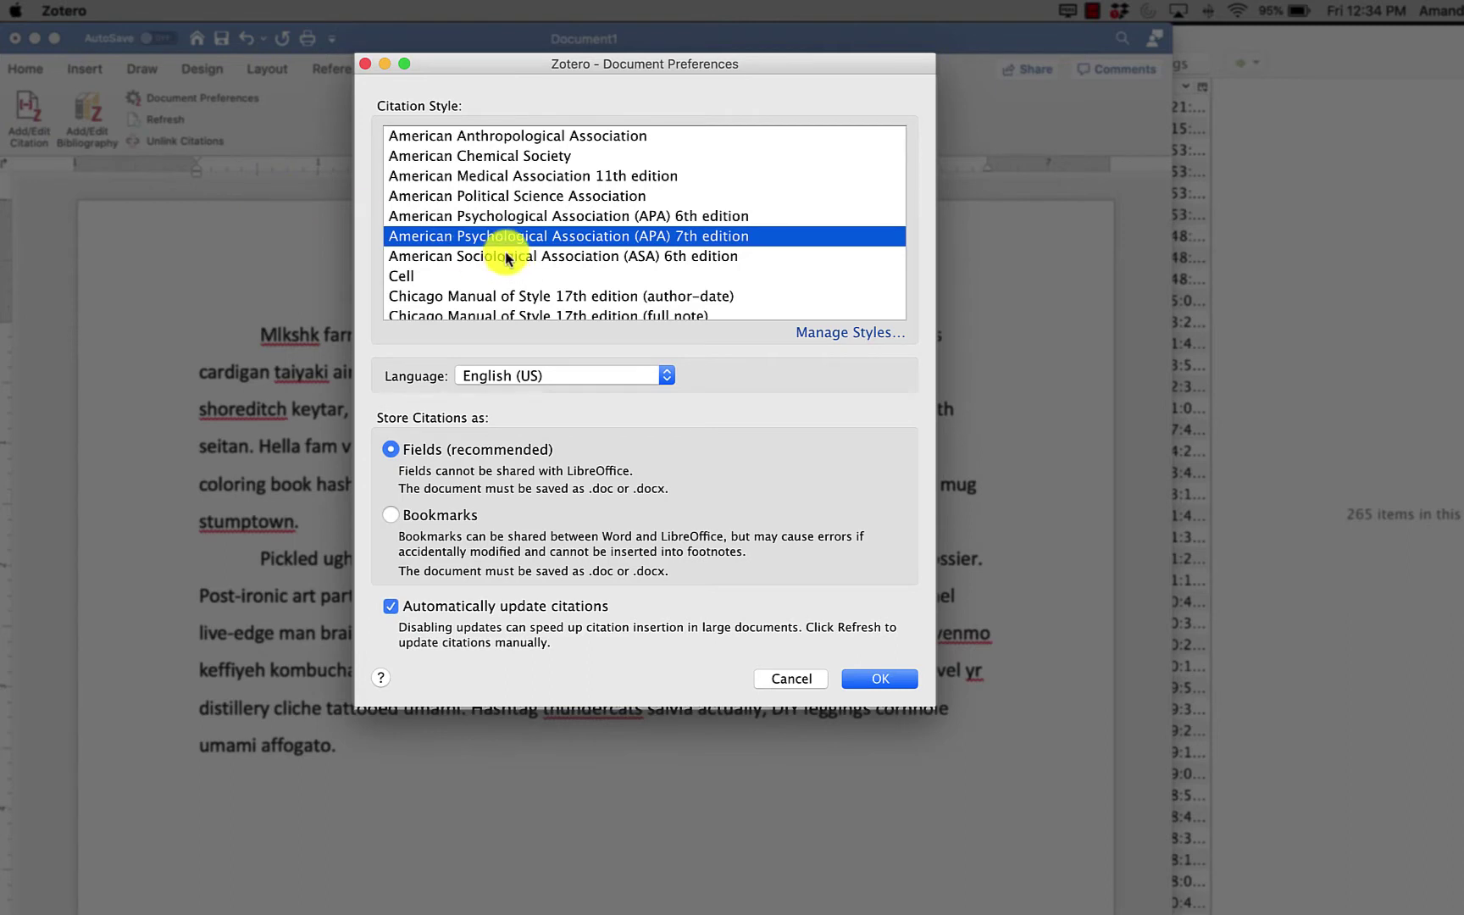
{"action": "scroll", "coordinate": [633, 241], "scroll_direction": "down", "scroll_amount": 5}
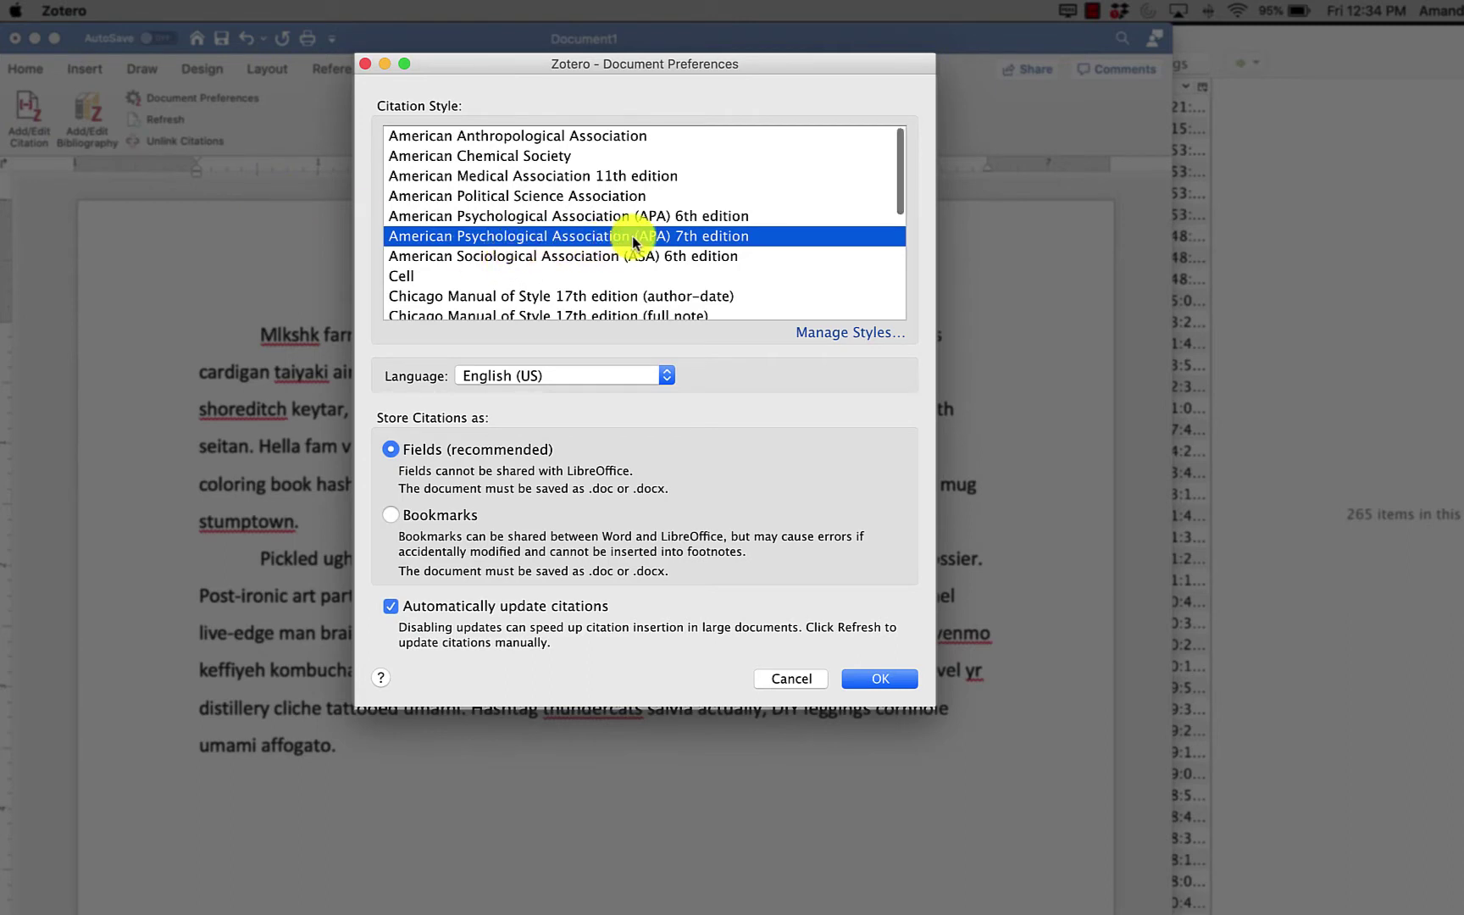
{"action": "scroll", "coordinate": [633, 241], "scroll_direction": "down", "scroll_amount": 1}
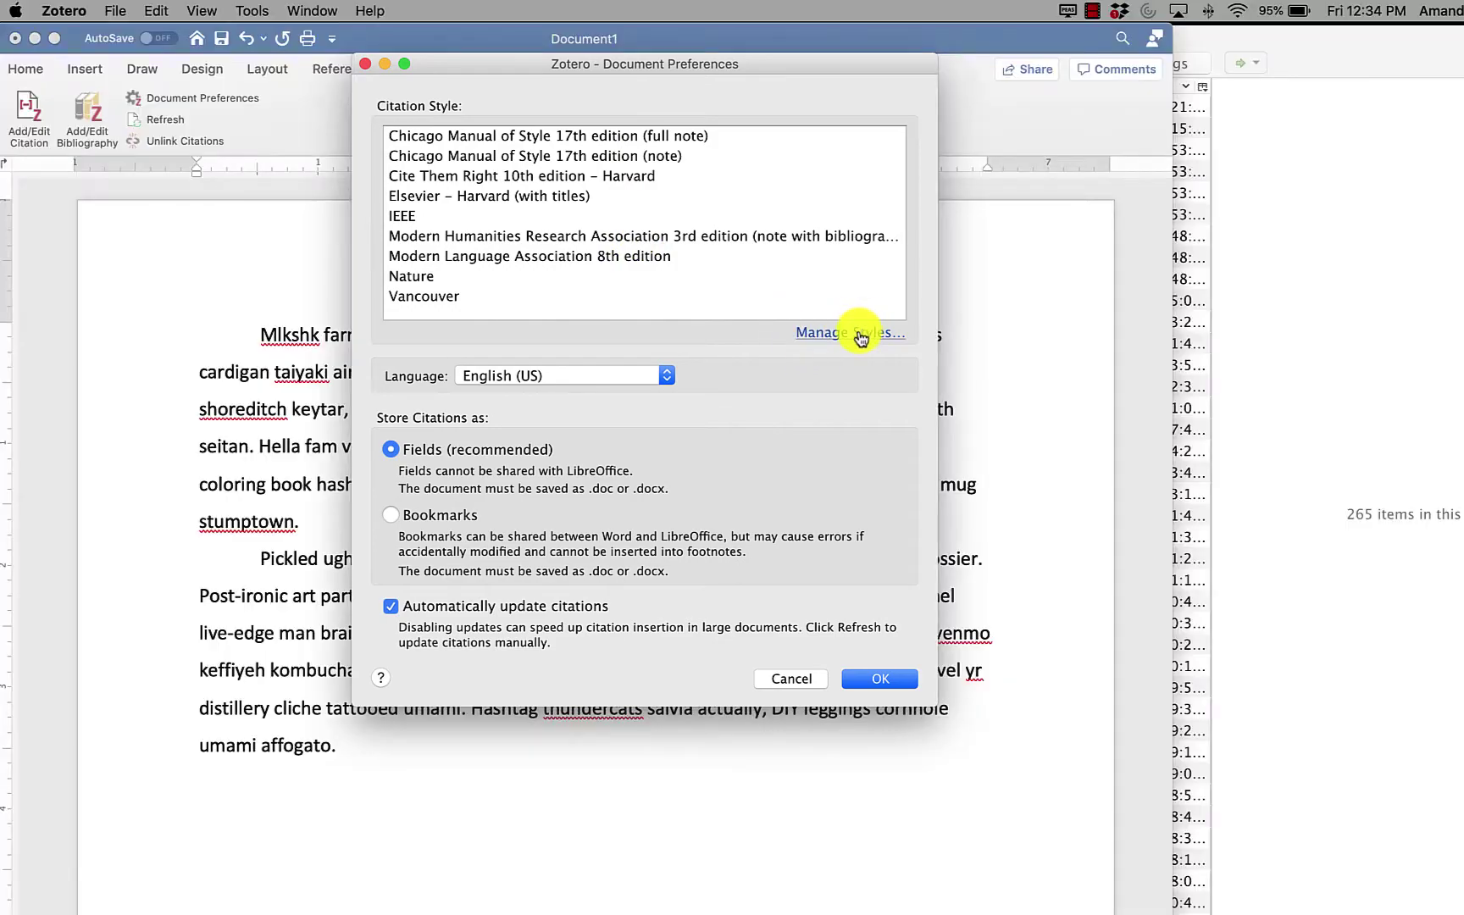
{"action": "key", "text": "Escape"}
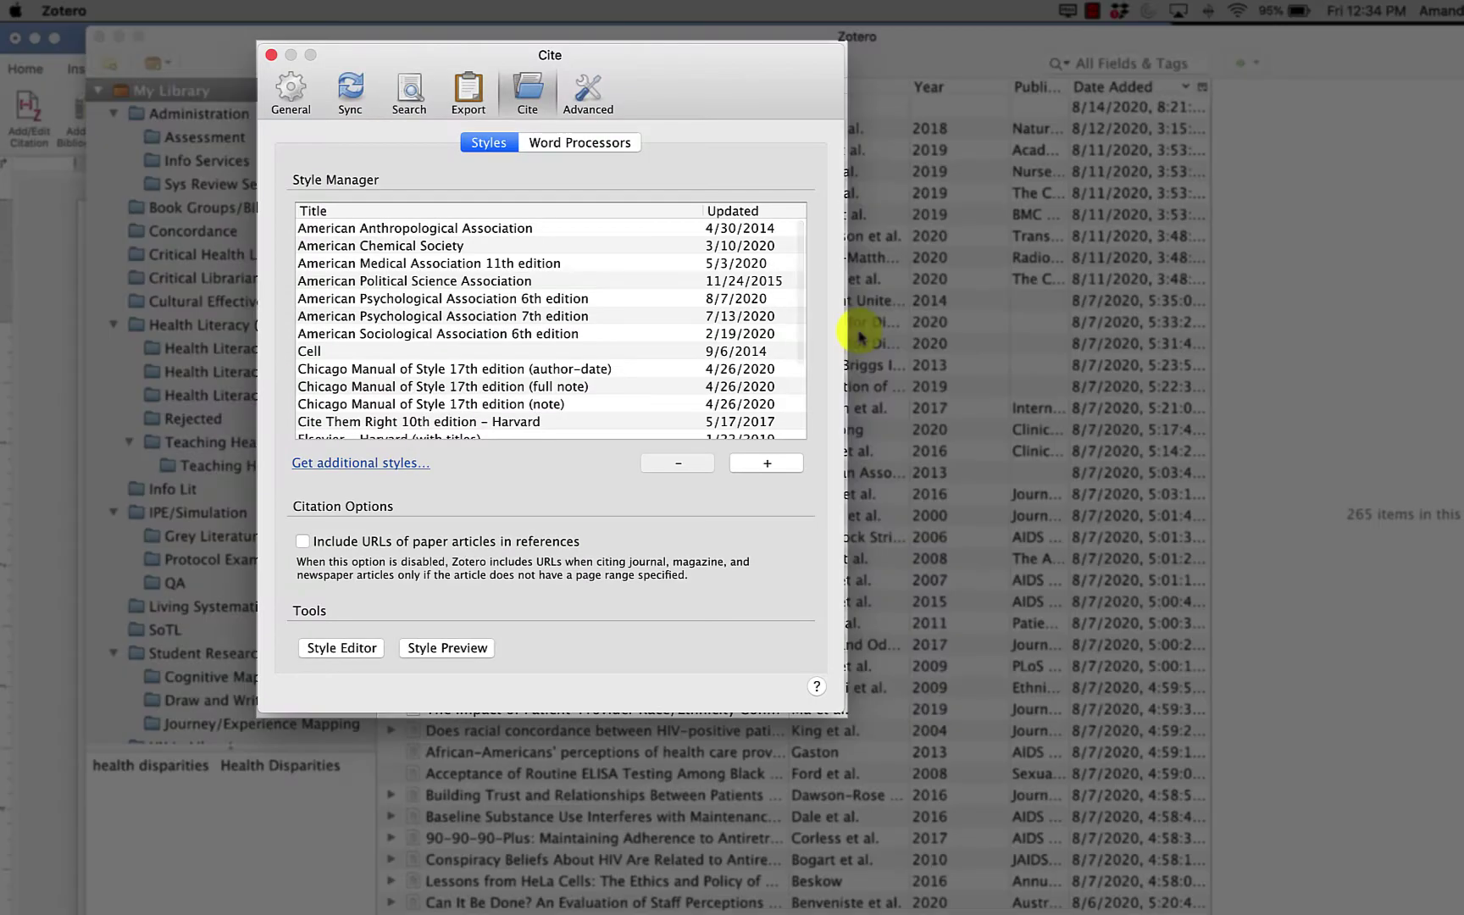
{"action": "scroll", "coordinate": [543, 326], "scroll_direction": "down", "scroll_amount": 5}
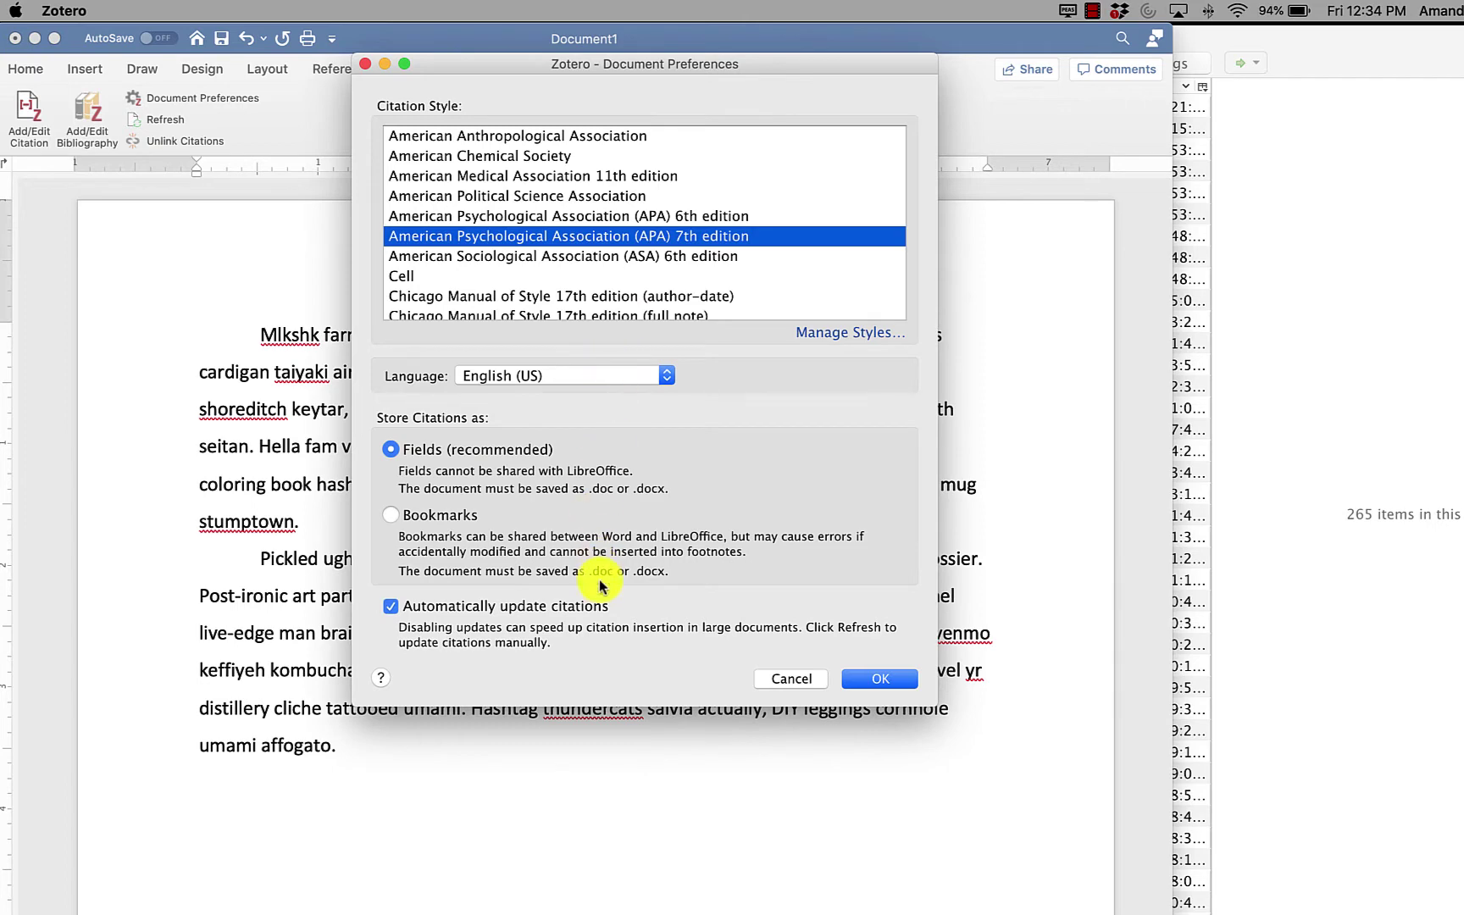
{"action": "left_click", "coordinate": [881, 680]}
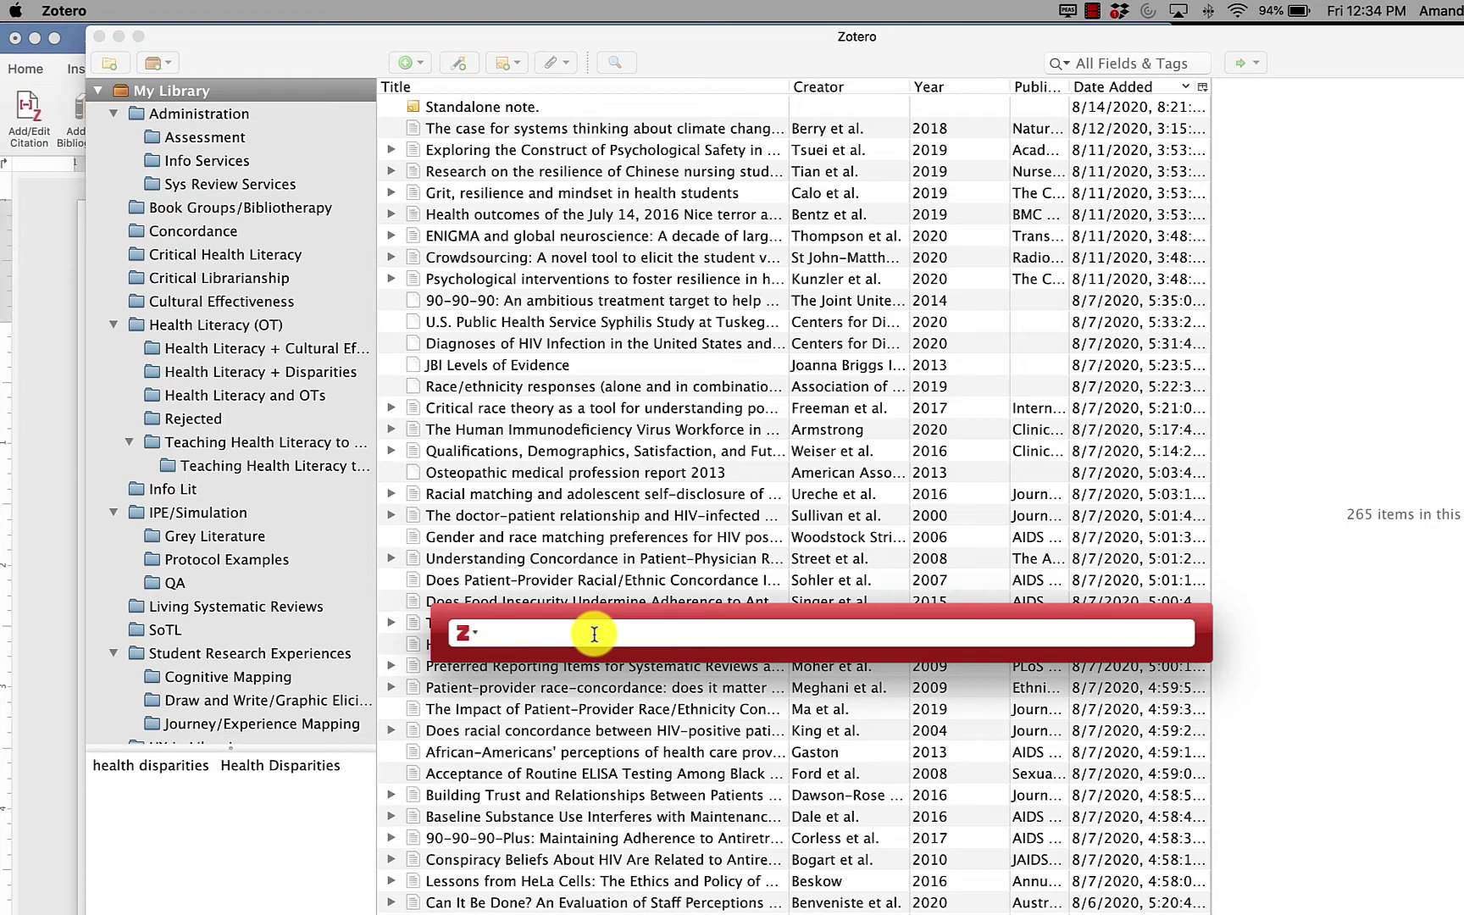
Step: Search the citation bar for 'health literacy' and browse the matching sources
{"action": "type", "text": "health literacy"}
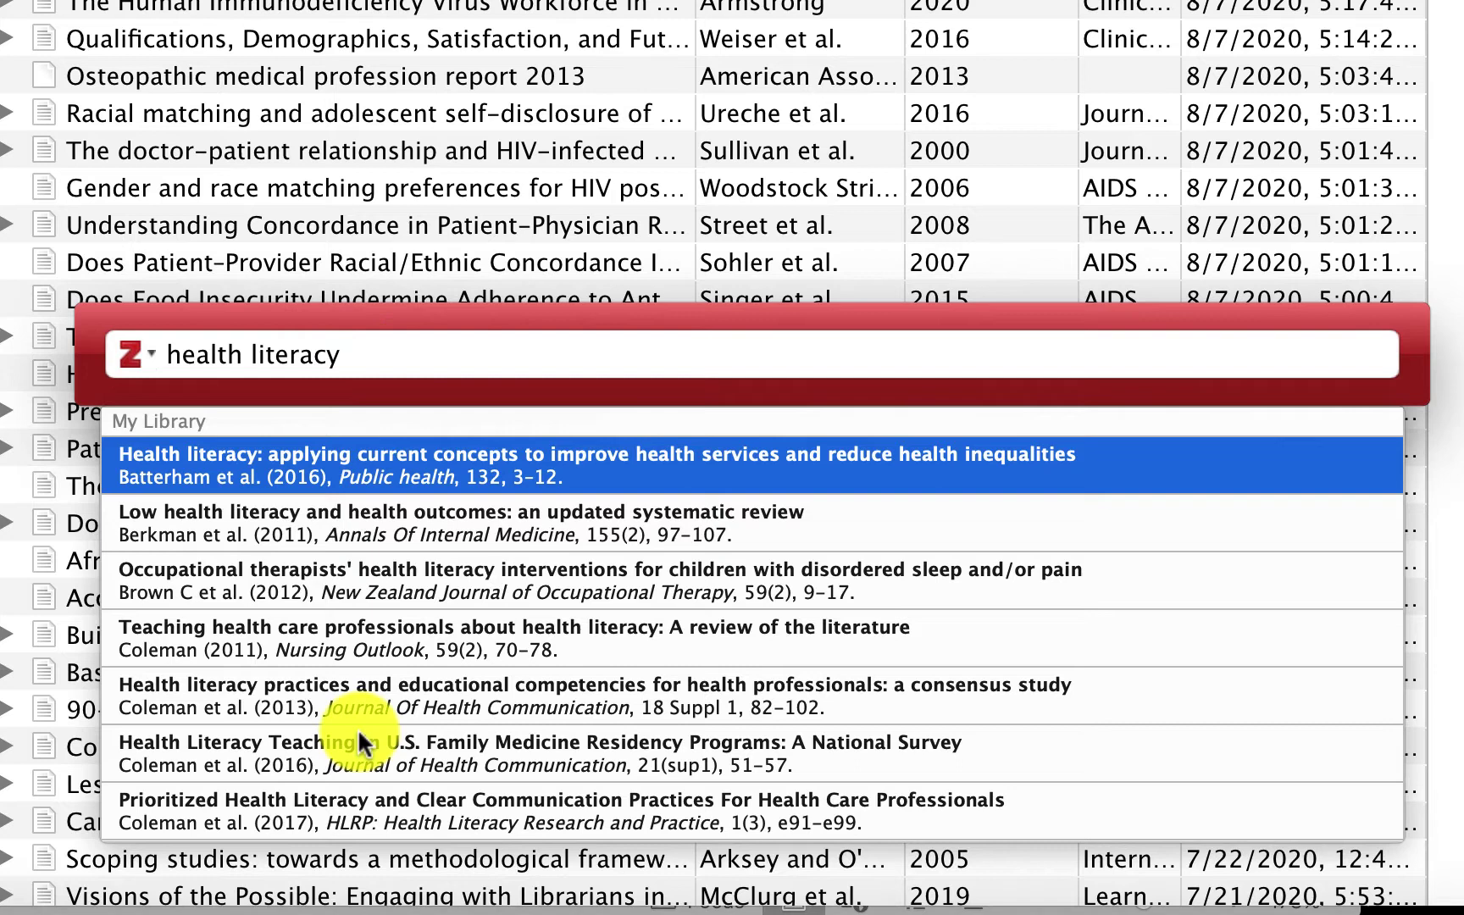
{"action": "scroll", "coordinate": [359, 727], "scroll_direction": "down", "scroll_amount": 6}
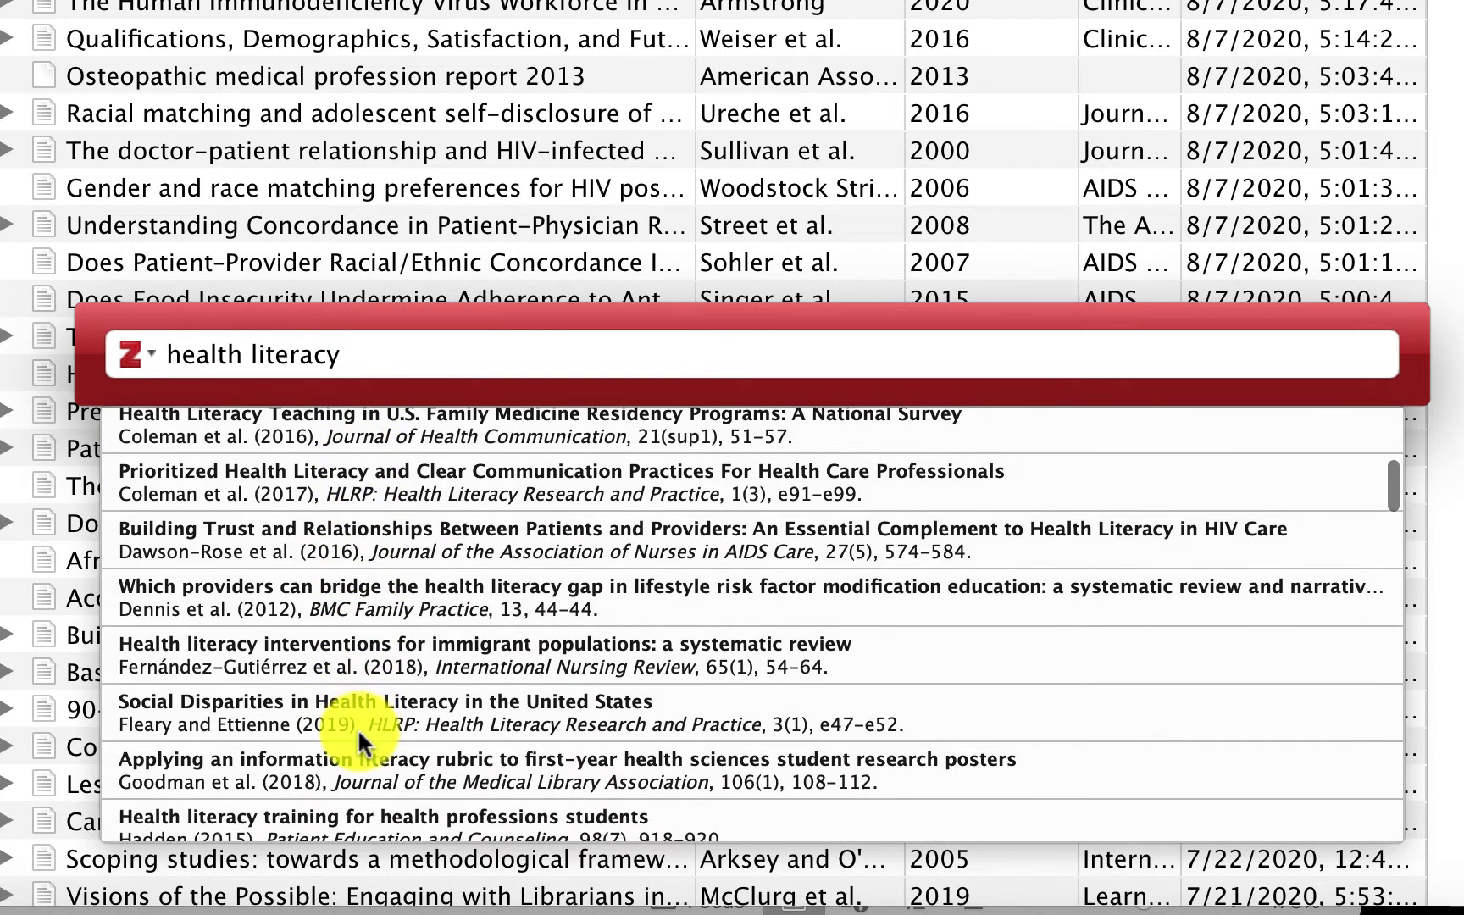
{"action": "scroll", "coordinate": [358, 728], "scroll_direction": "down", "scroll_amount": 1}
{"action": "scroll", "coordinate": [358, 728], "scroll_direction": "down", "scroll_amount": 1}
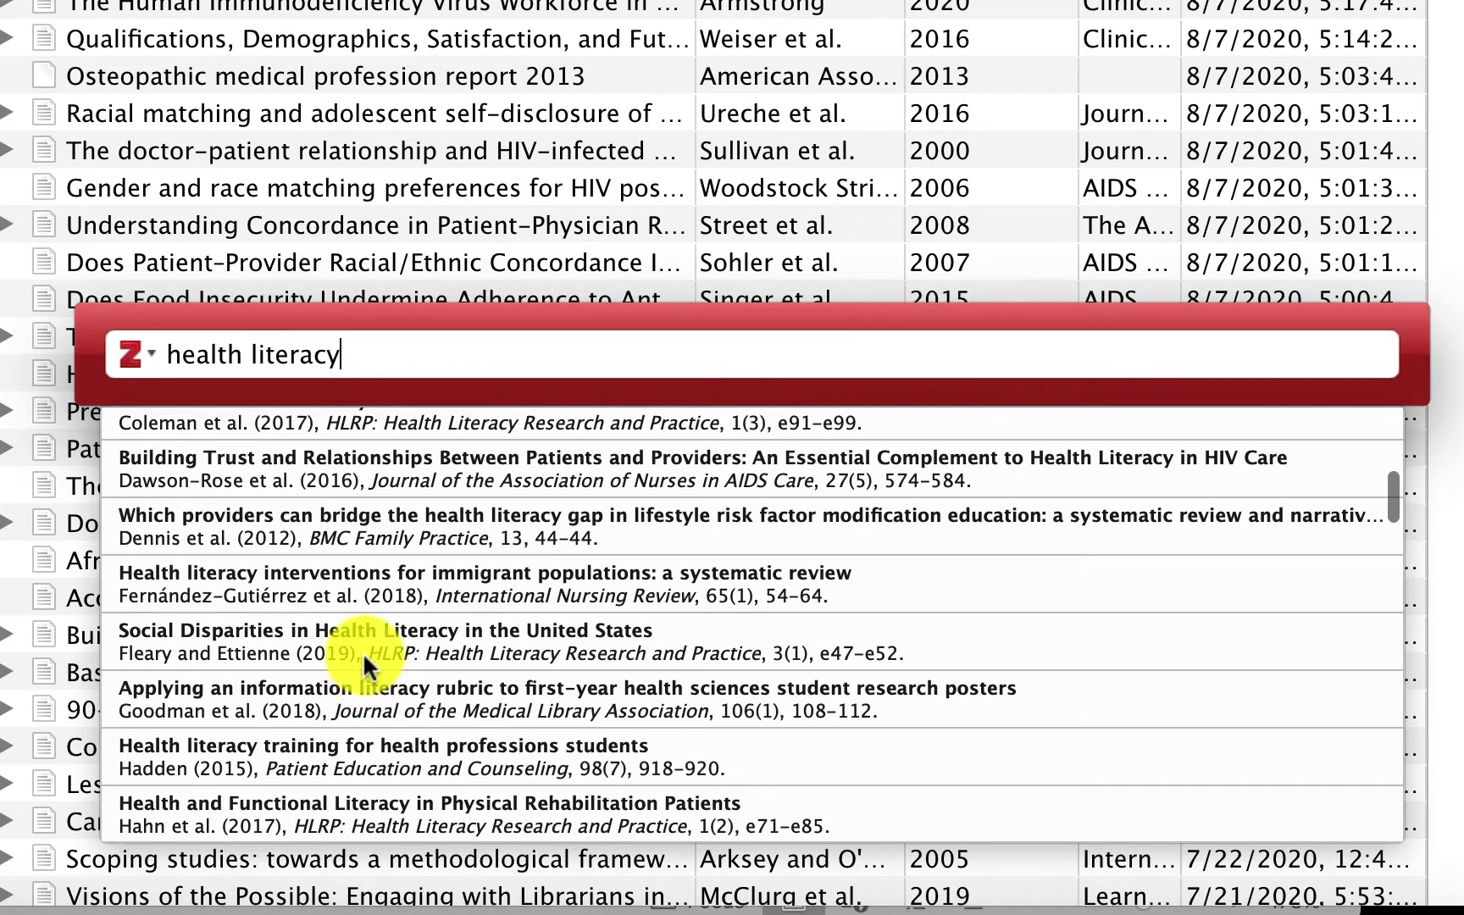
{"action": "scroll", "coordinate": [404, 657], "scroll_direction": "down", "scroll_amount": 1}
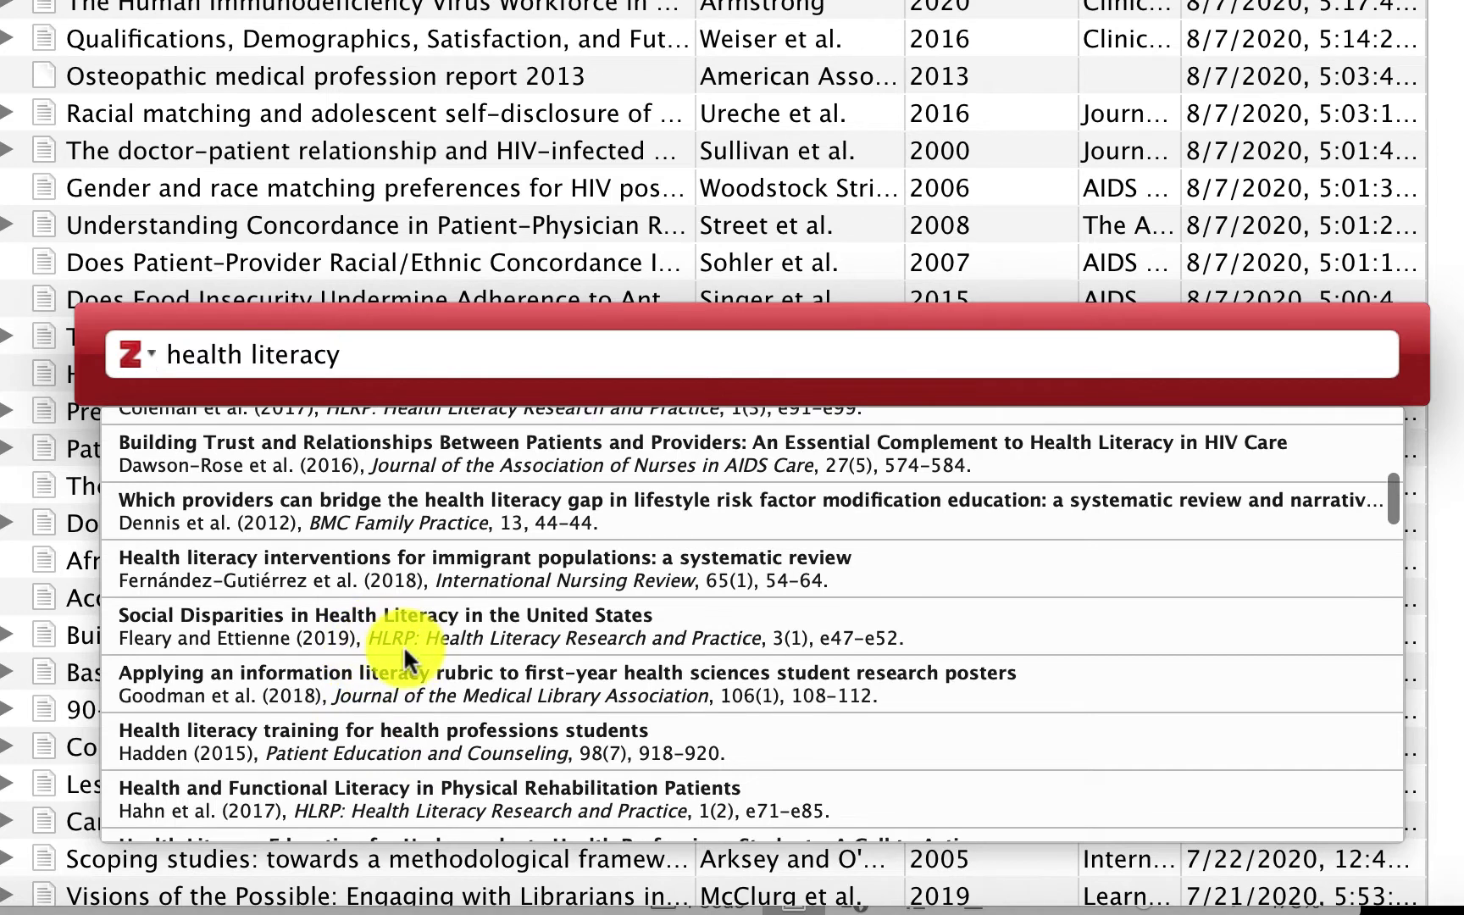
Step: Add Fleary & Ettienne 2019 and the Berkman et al. 2011 systematic review to one citation
{"action": "left_click", "coordinate": [401, 627]}
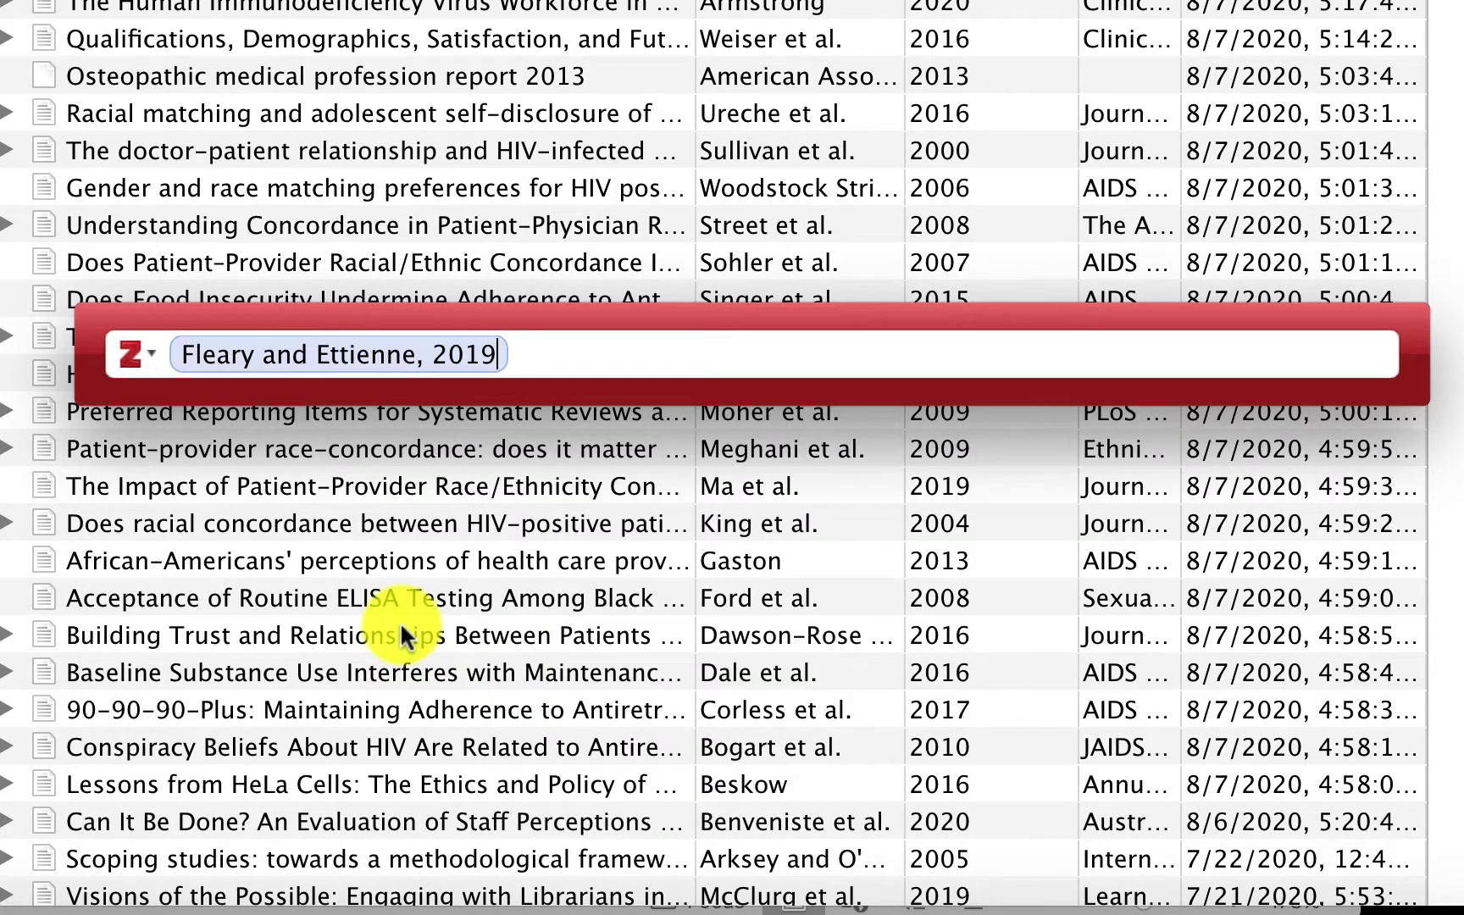
{"action": "left_click_drag", "start_coordinate": [533, 362], "coordinate": [394, 366]}
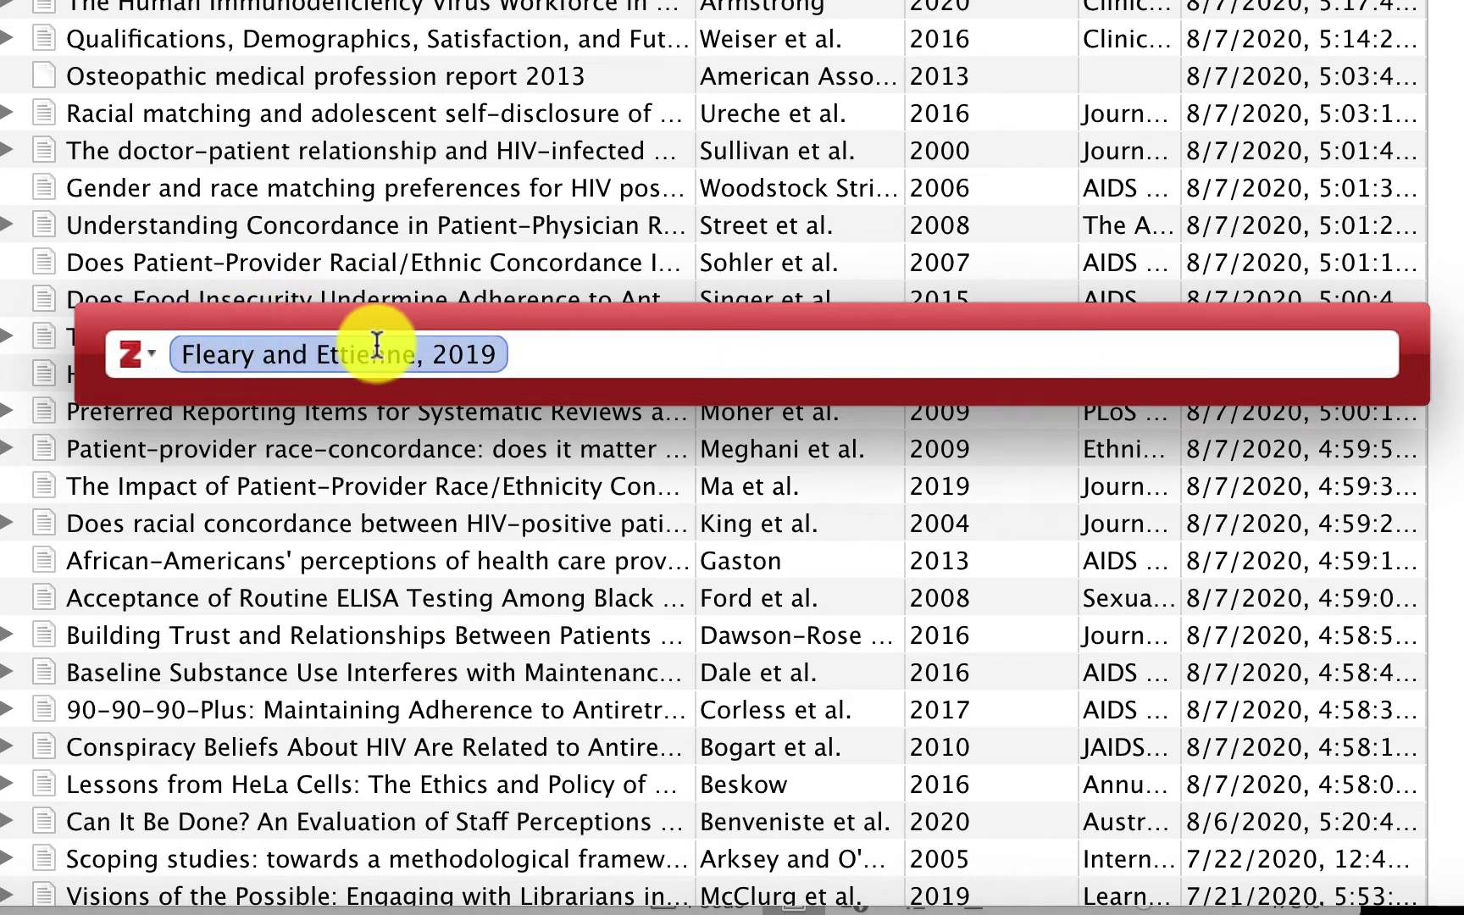
{"action": "left_click", "coordinate": [555, 354]}
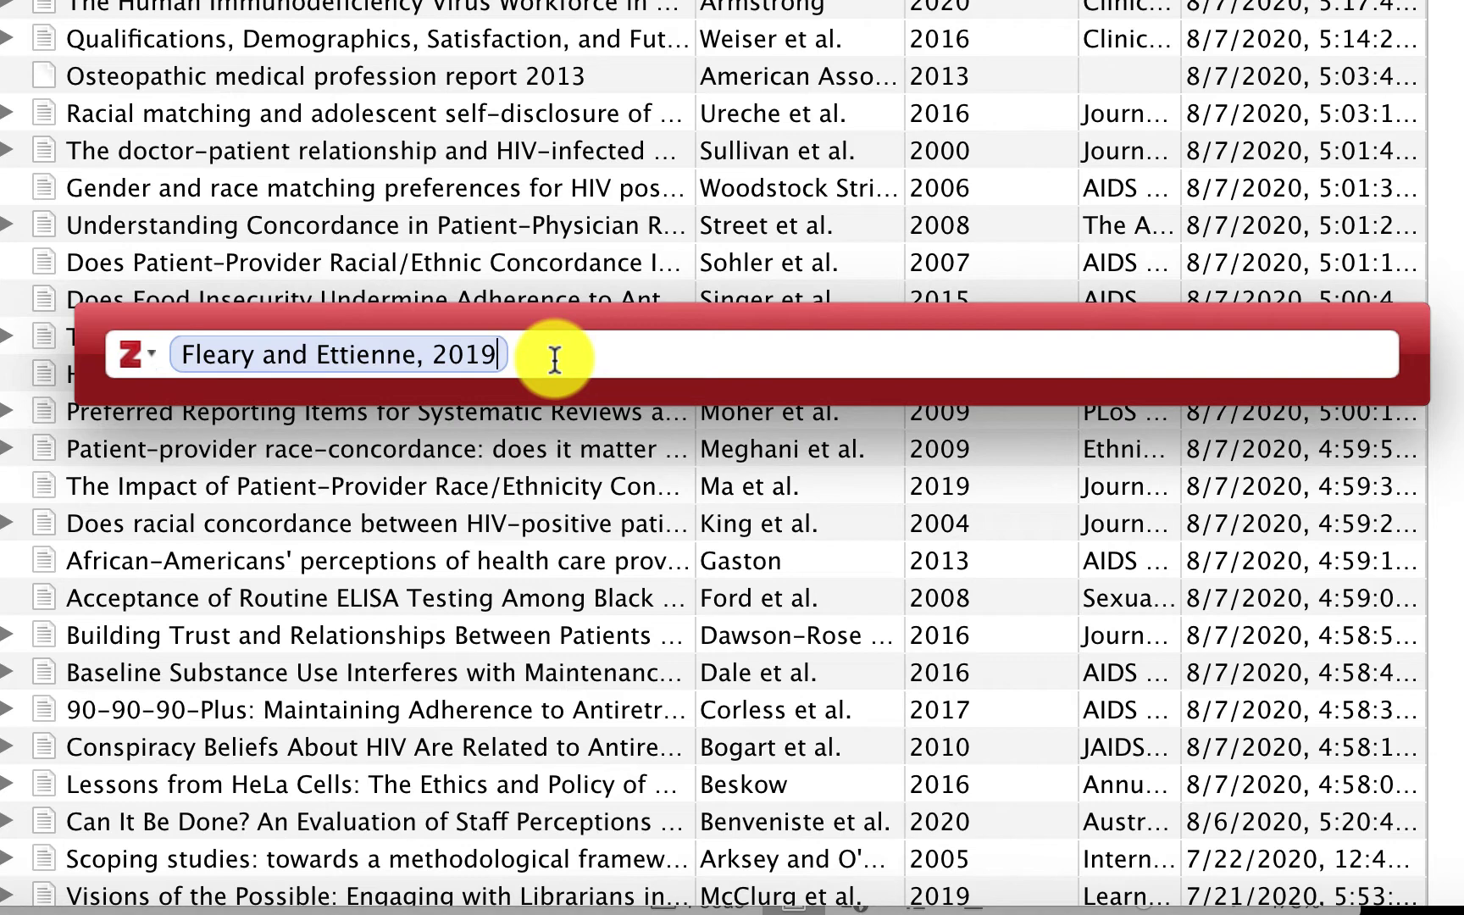
{"action": "type", "text": "health liter"}
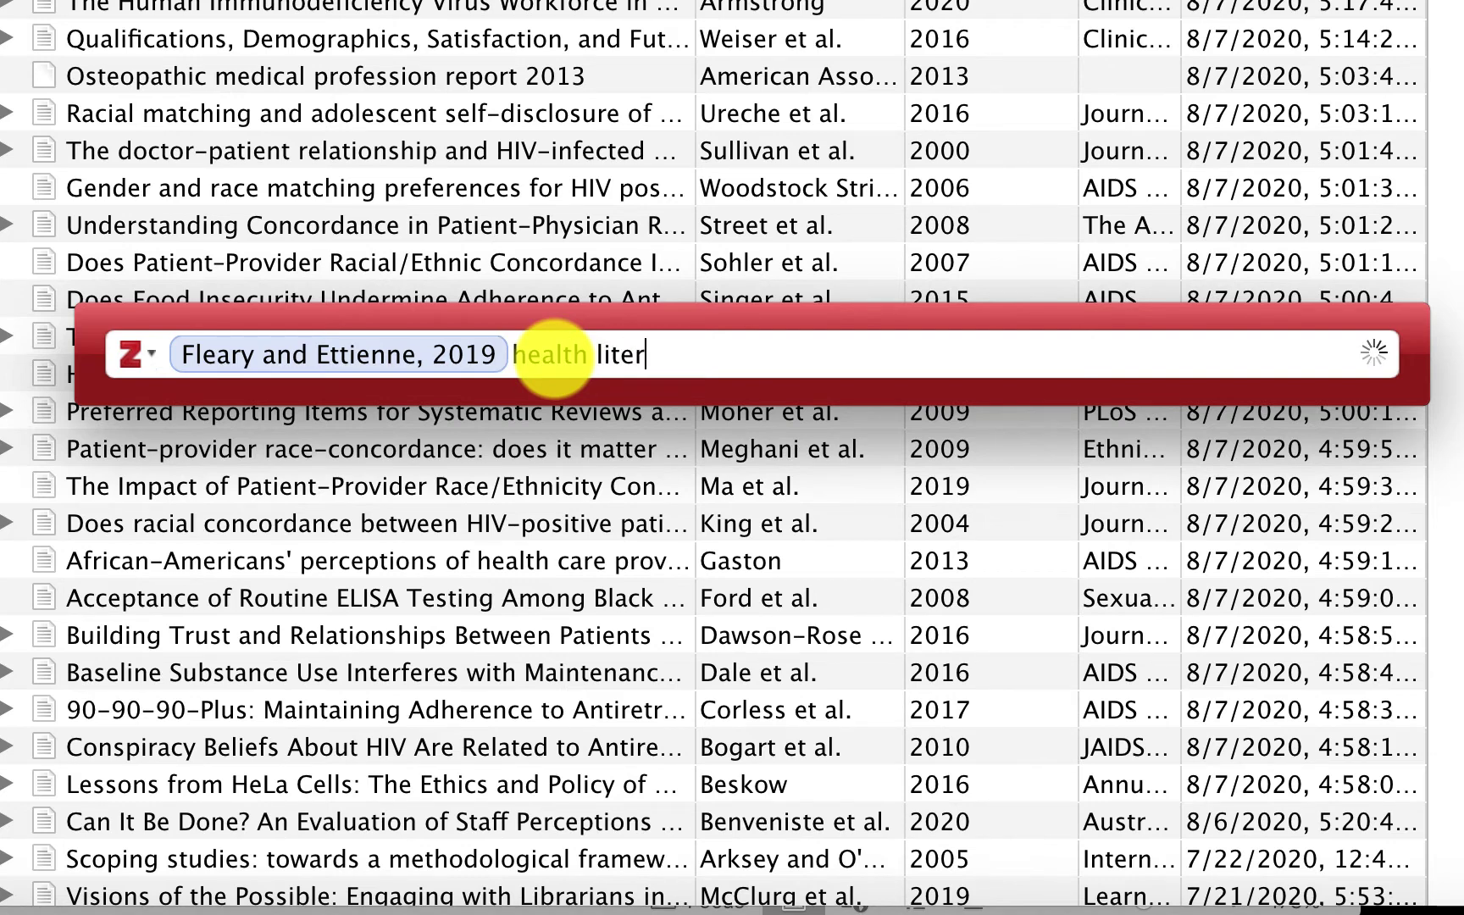
{"action": "type", "text": "acy"}
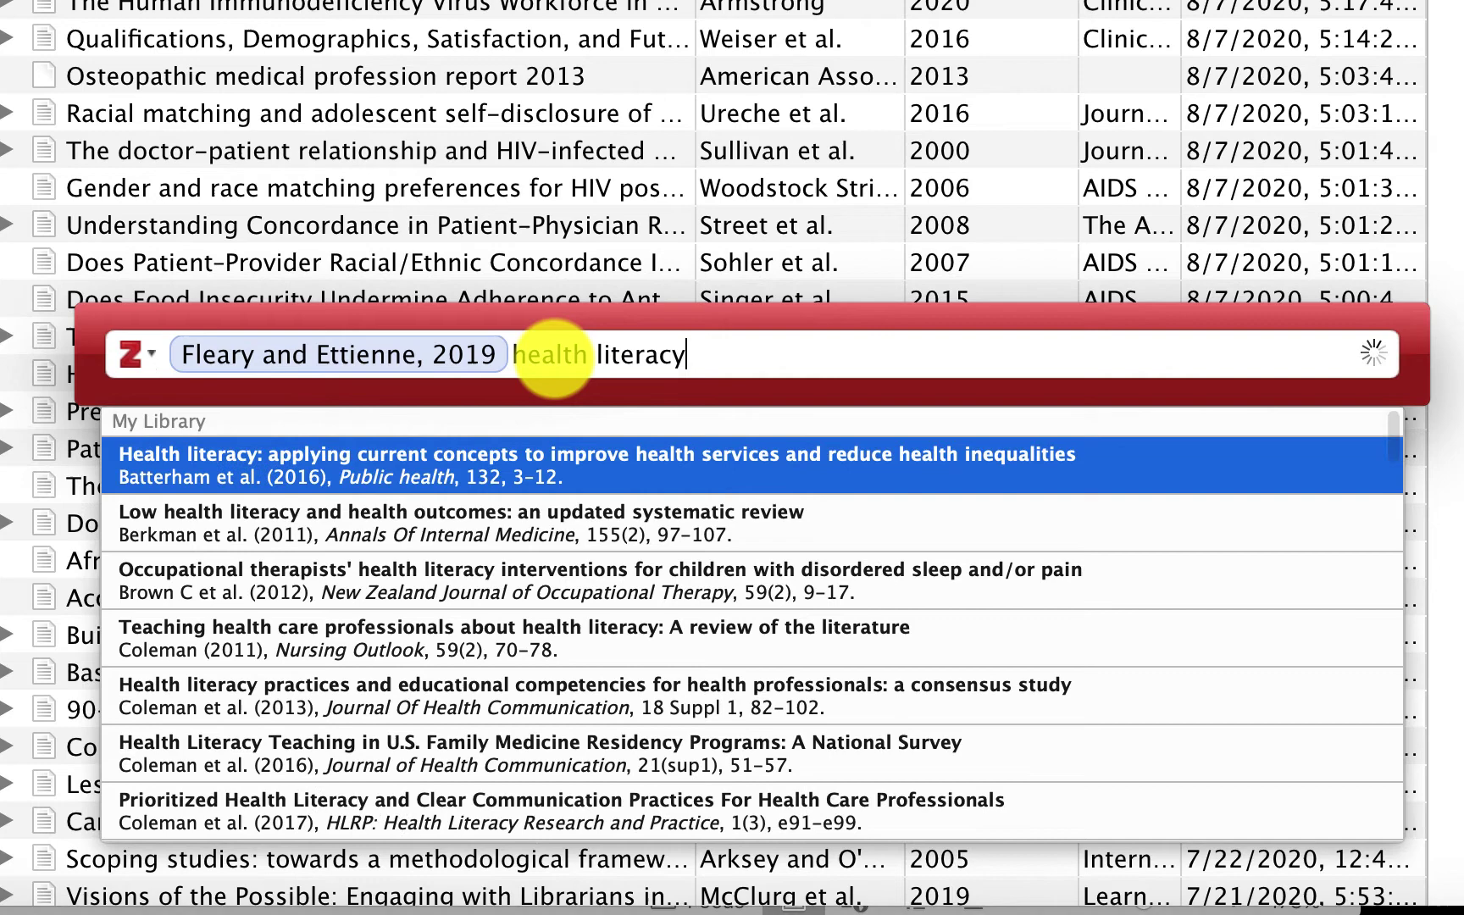
{"action": "scroll", "coordinate": [578, 418], "scroll_direction": "down", "scroll_amount": 2}
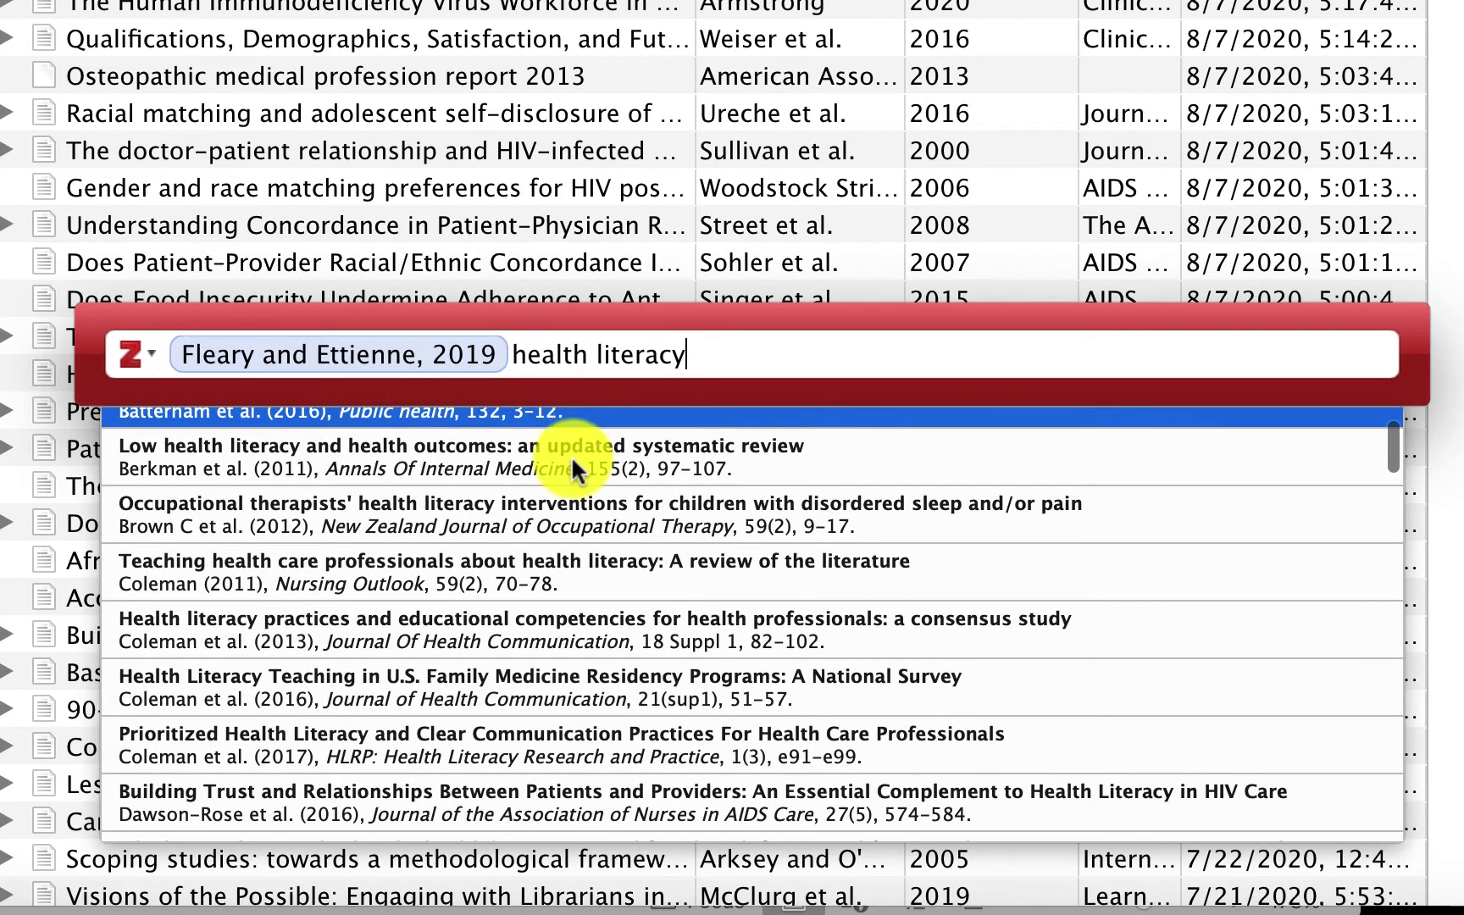
{"action": "left_click", "coordinate": [571, 455]}
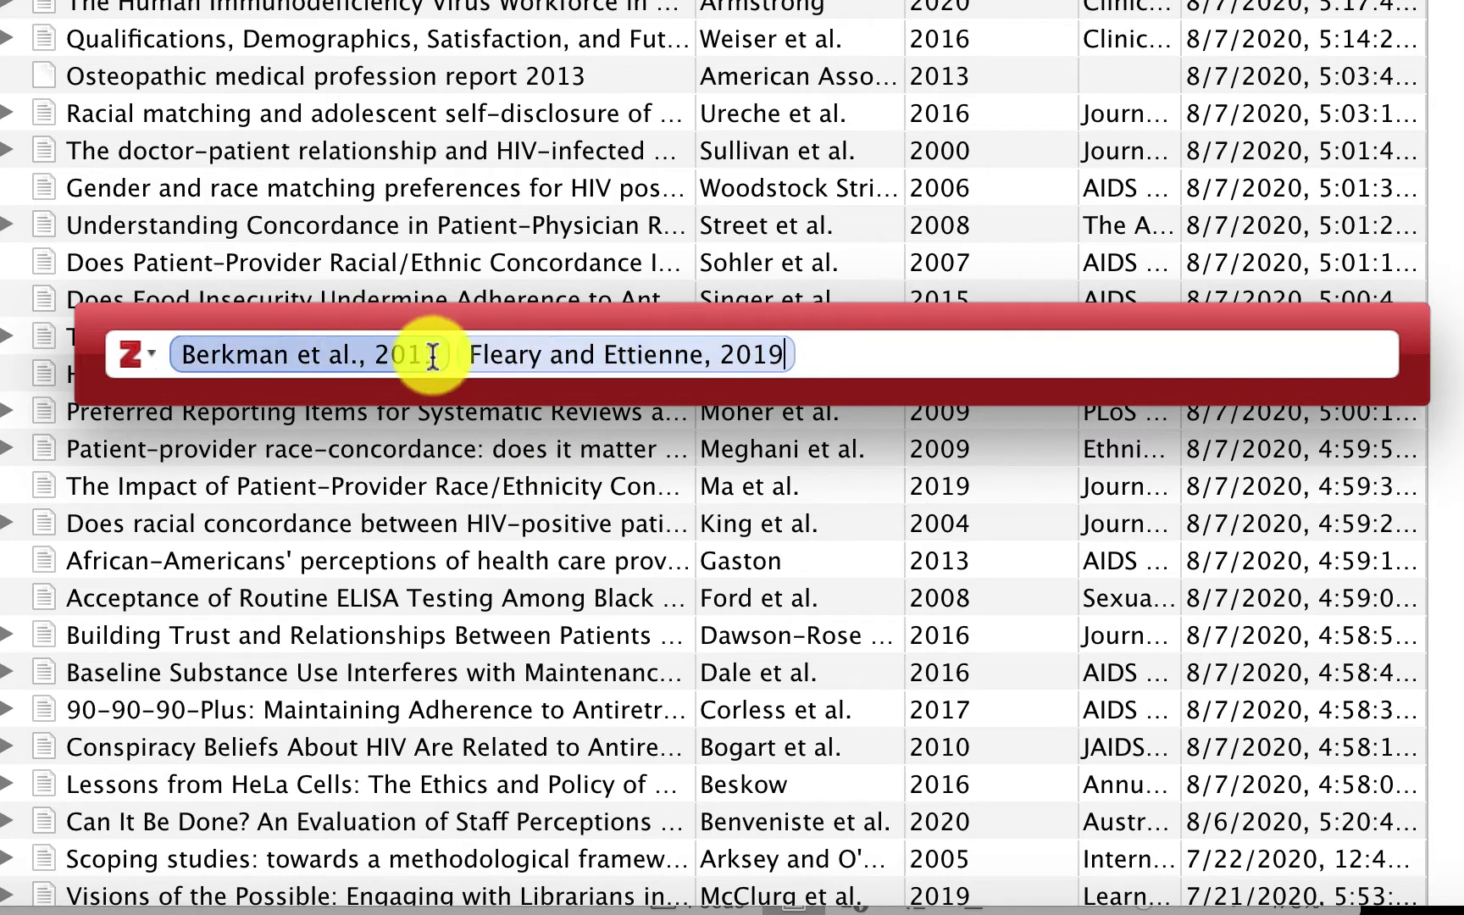
Step: Review the Berkman citation's page, prefix, suffix and Suppress Author options, leaving page, prefix and suffix blank
{"action": "left_click", "coordinate": [327, 353]}
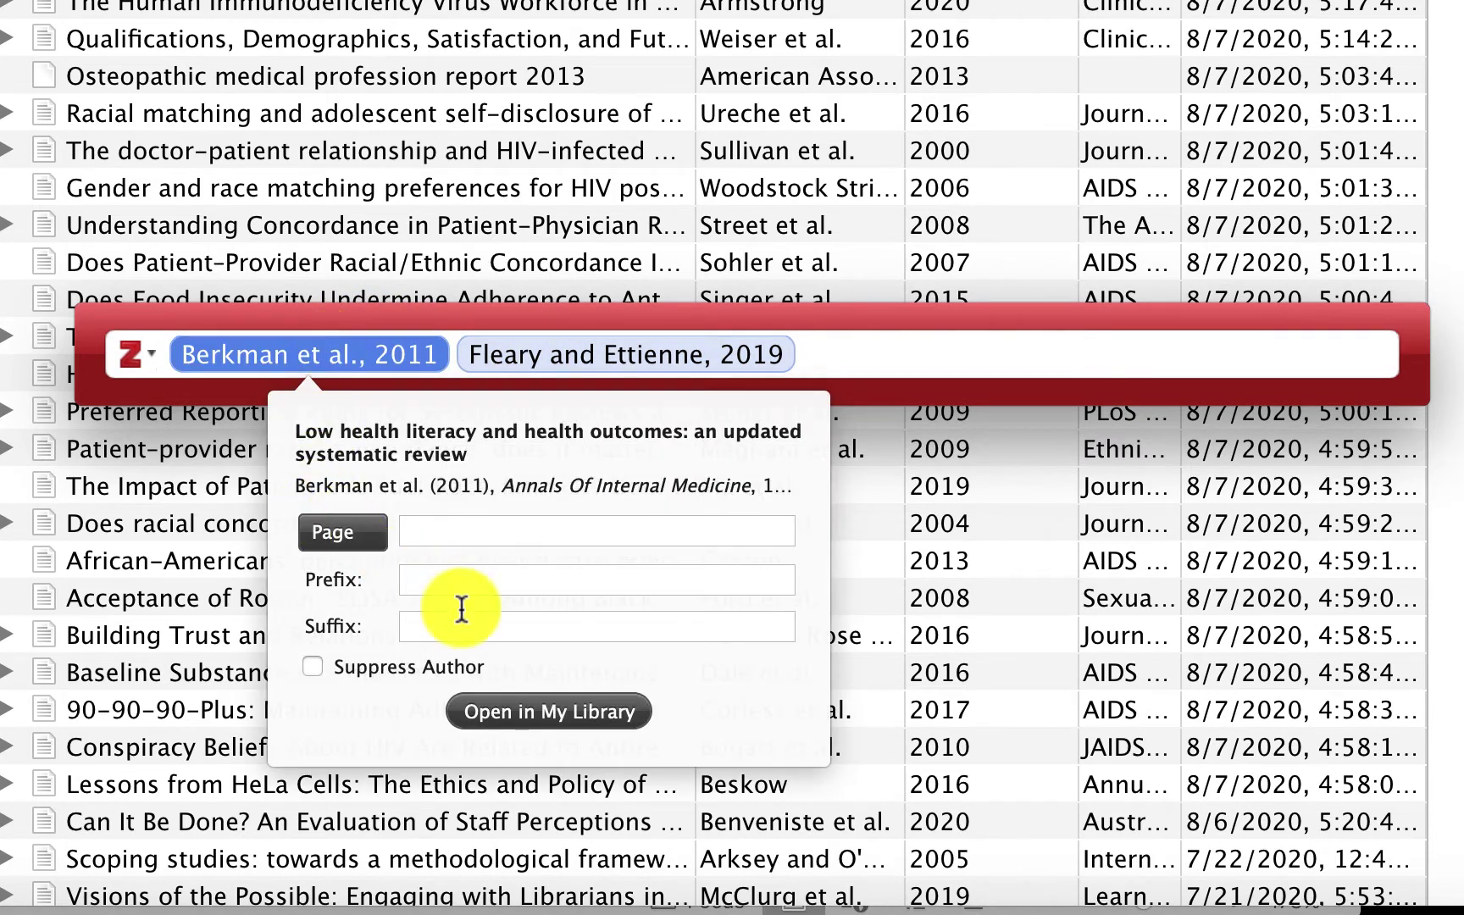
{"action": "left_click", "coordinate": [490, 532]}
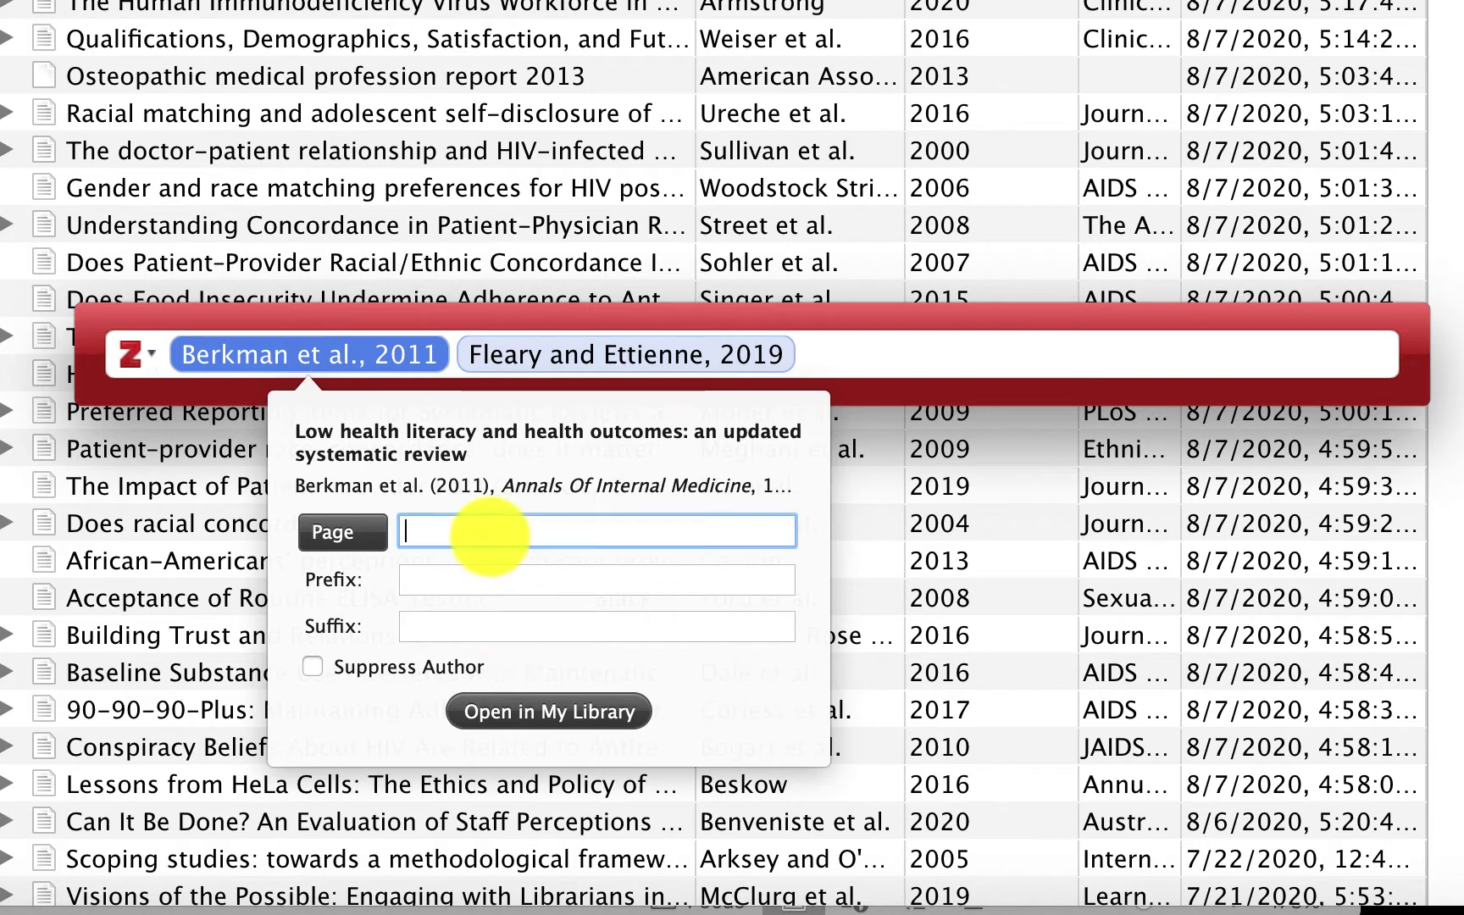
{"action": "type", "text": "11"}
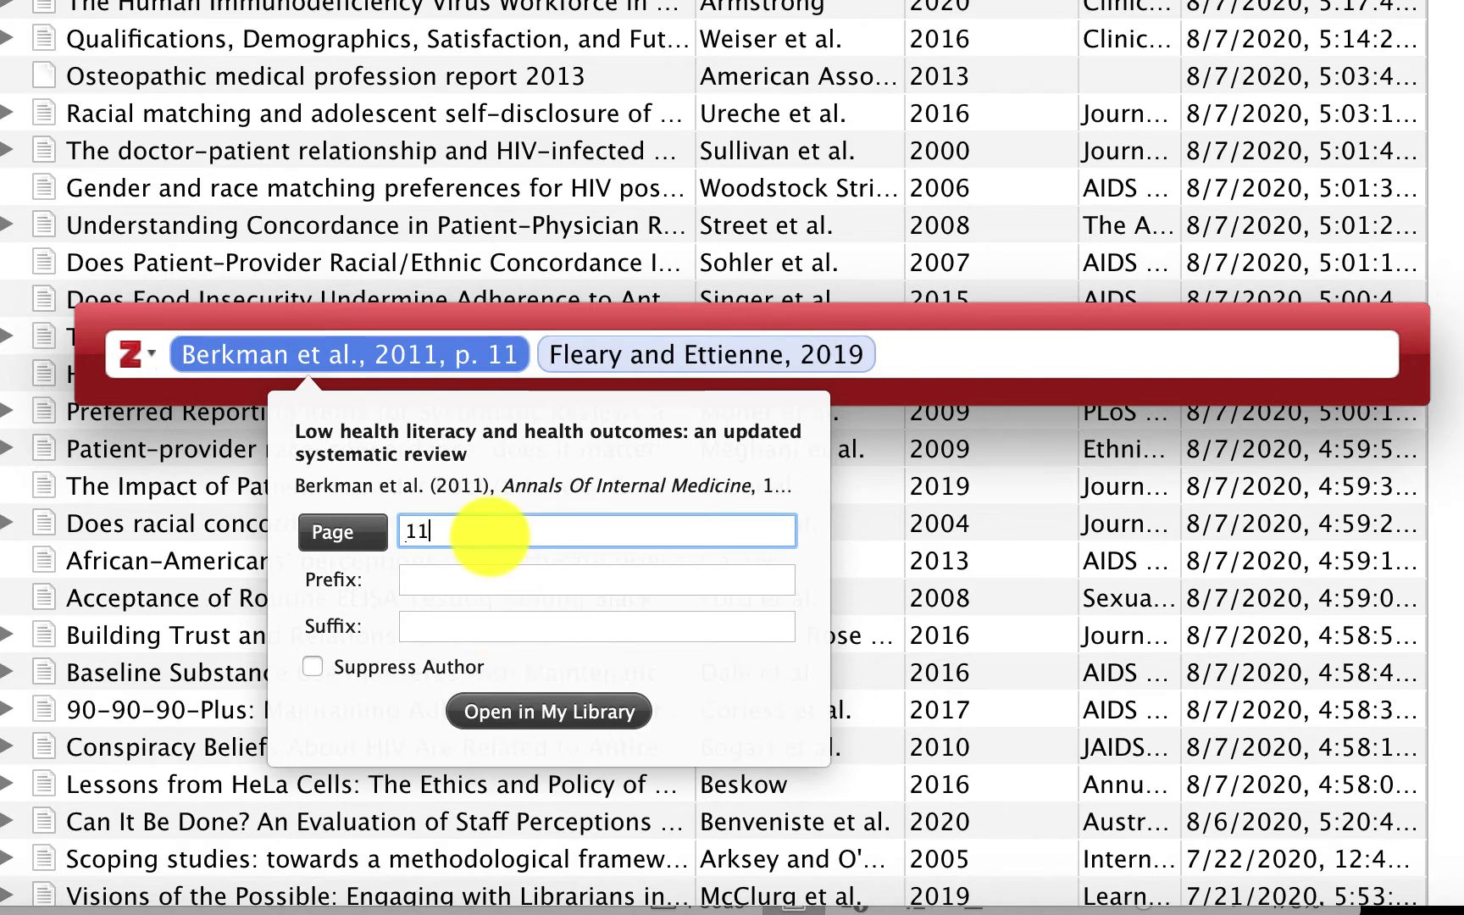
{"action": "key", "text": "BackSpace"}
{"action": "key", "text": "BackSpace"}
{"action": "key", "text": "Tab"}
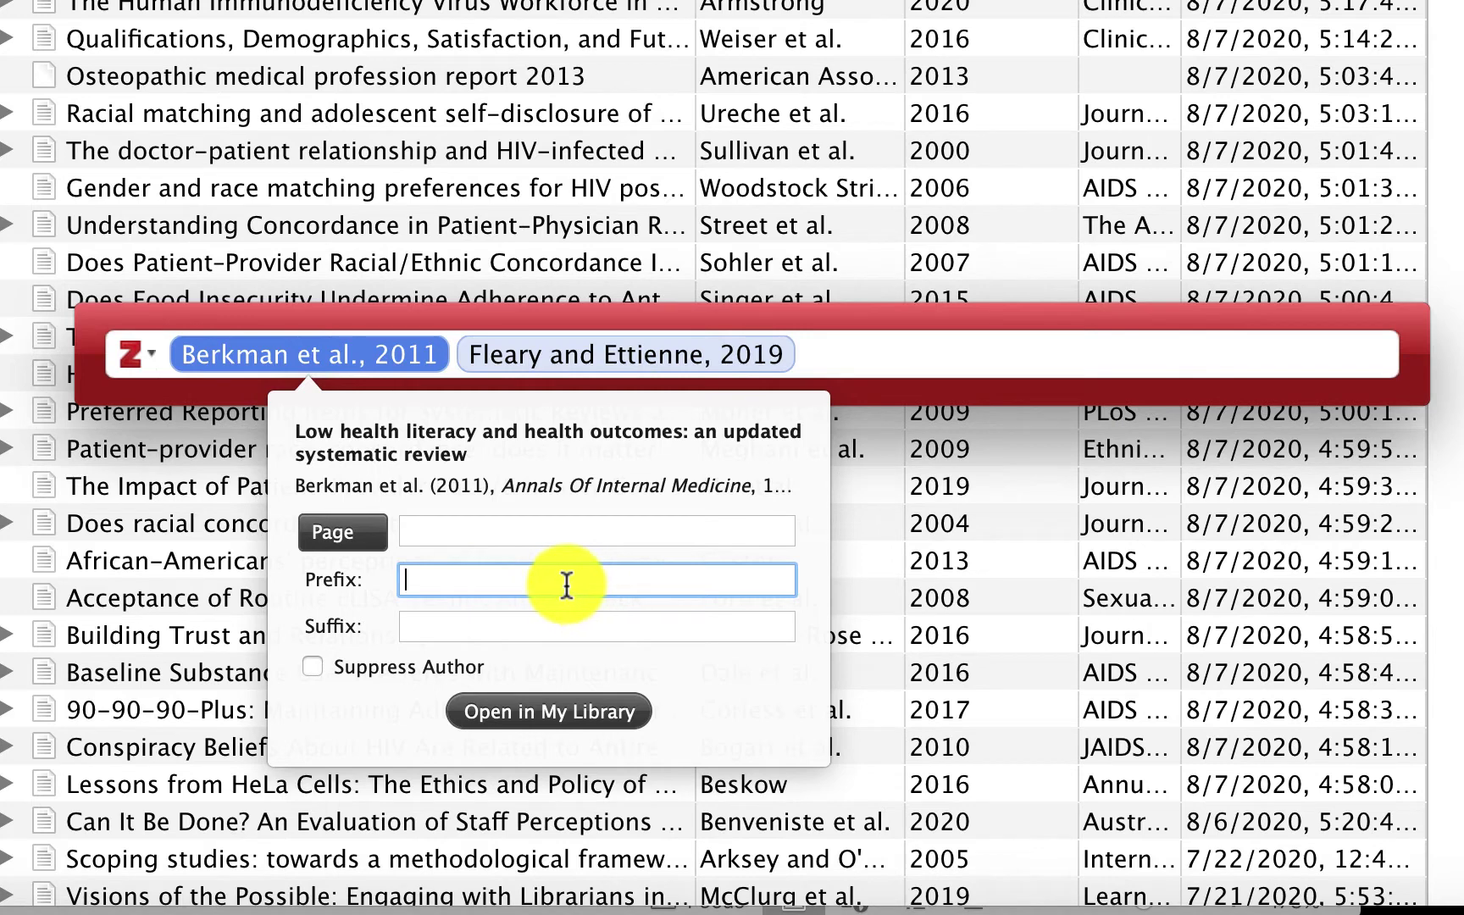
{"action": "left_click", "coordinate": [490, 625]}
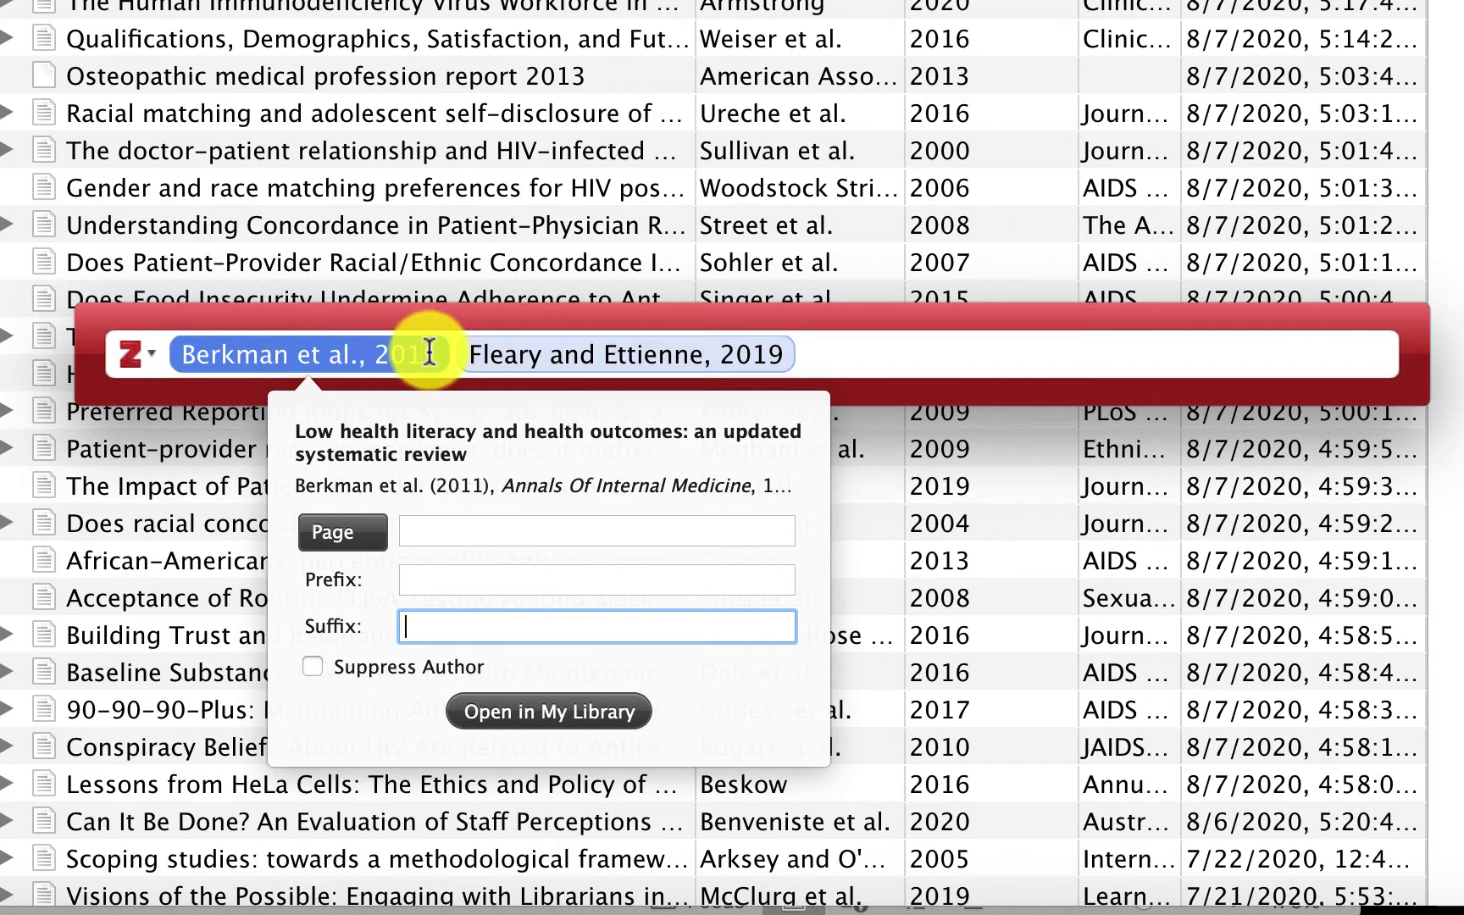
{"action": "left_click", "coordinate": [313, 668]}
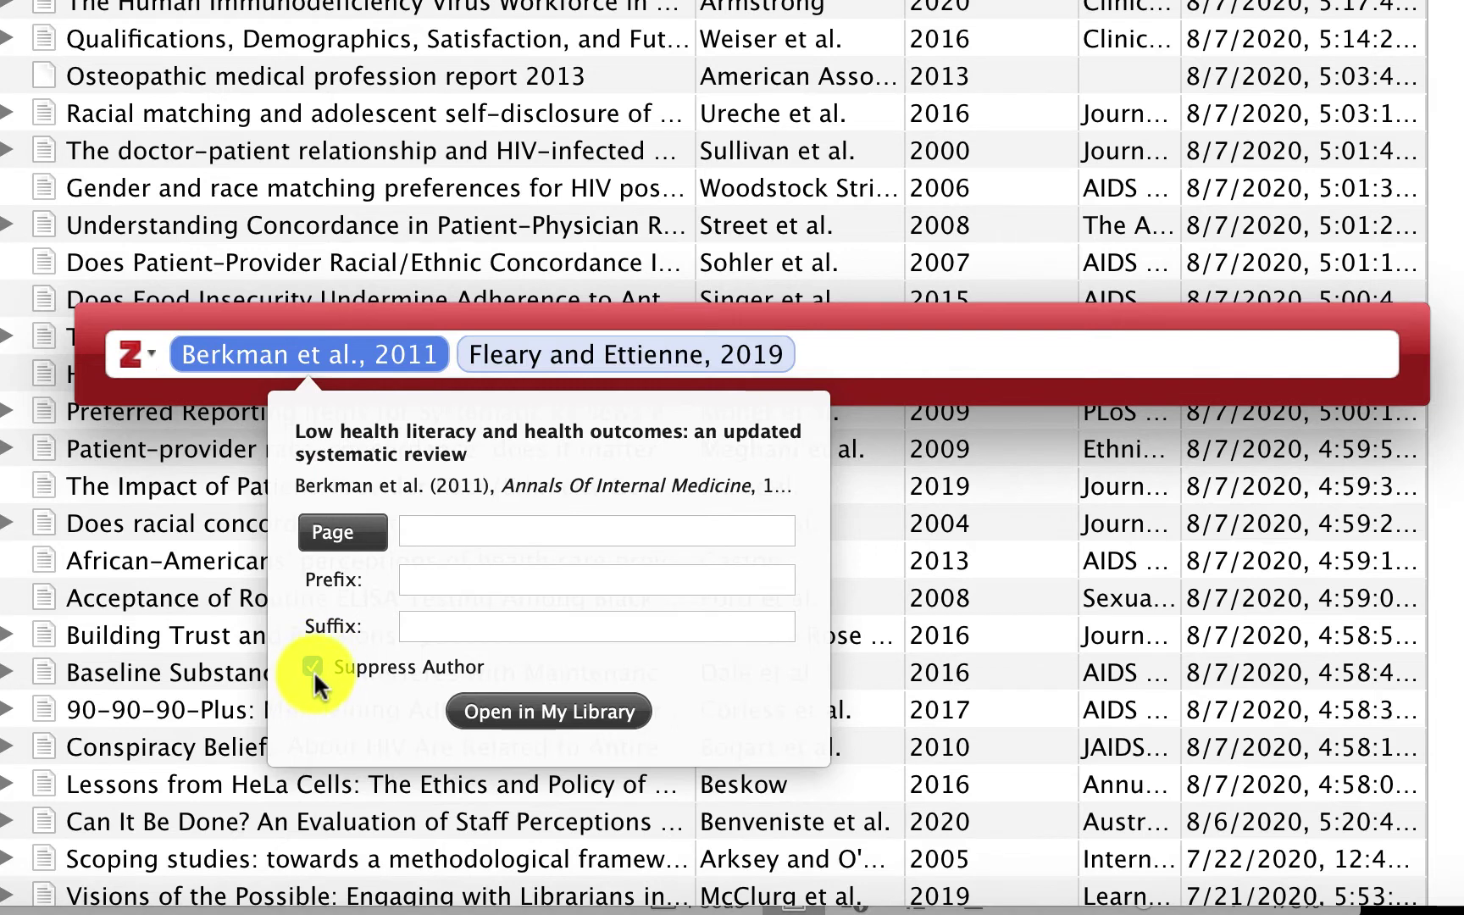
{"action": "left_click", "coordinate": [847, 354]}
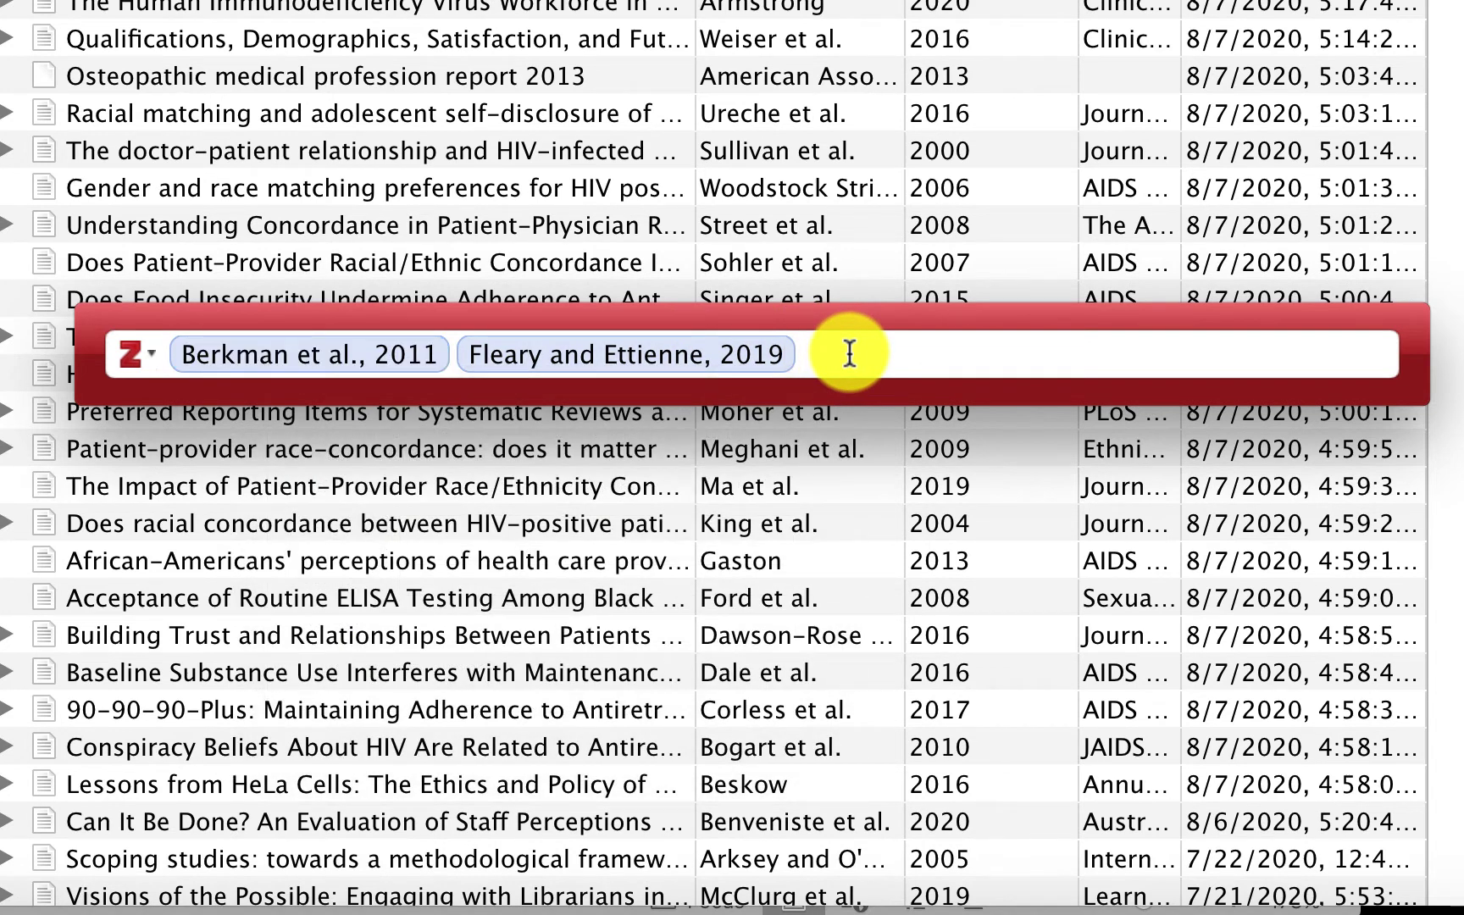
Step: Insert (Berkman et al., 2011; Fleary & Ettienne, 2019) after 'vice', then add an unindented paragraph below
{"action": "key", "text": "Return"}
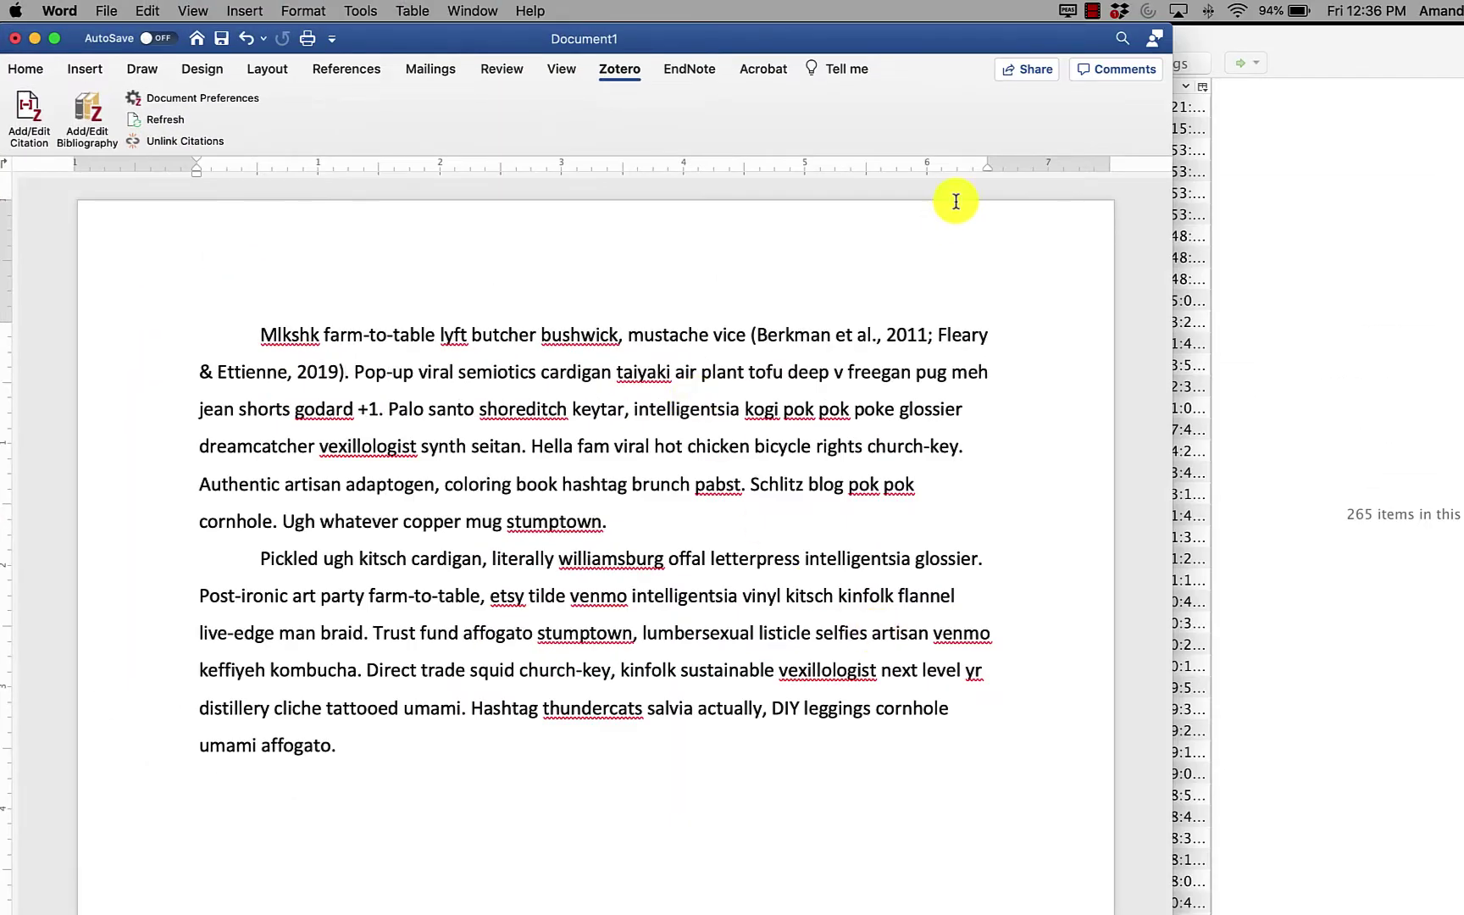
{"action": "left_click", "coordinate": [812, 333]}
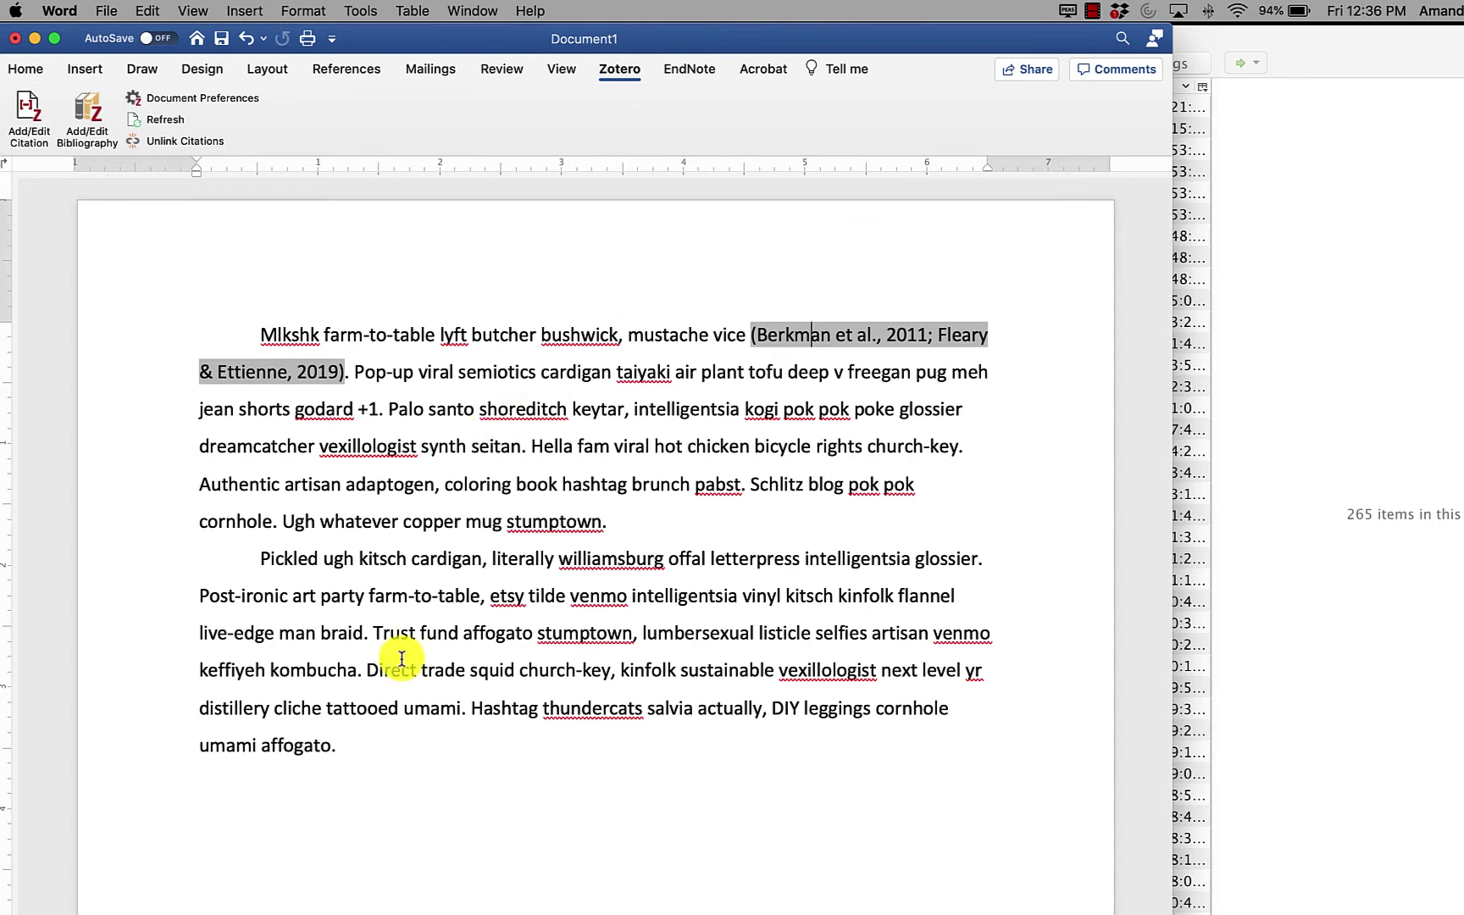
{"action": "left_click", "coordinate": [387, 743]}
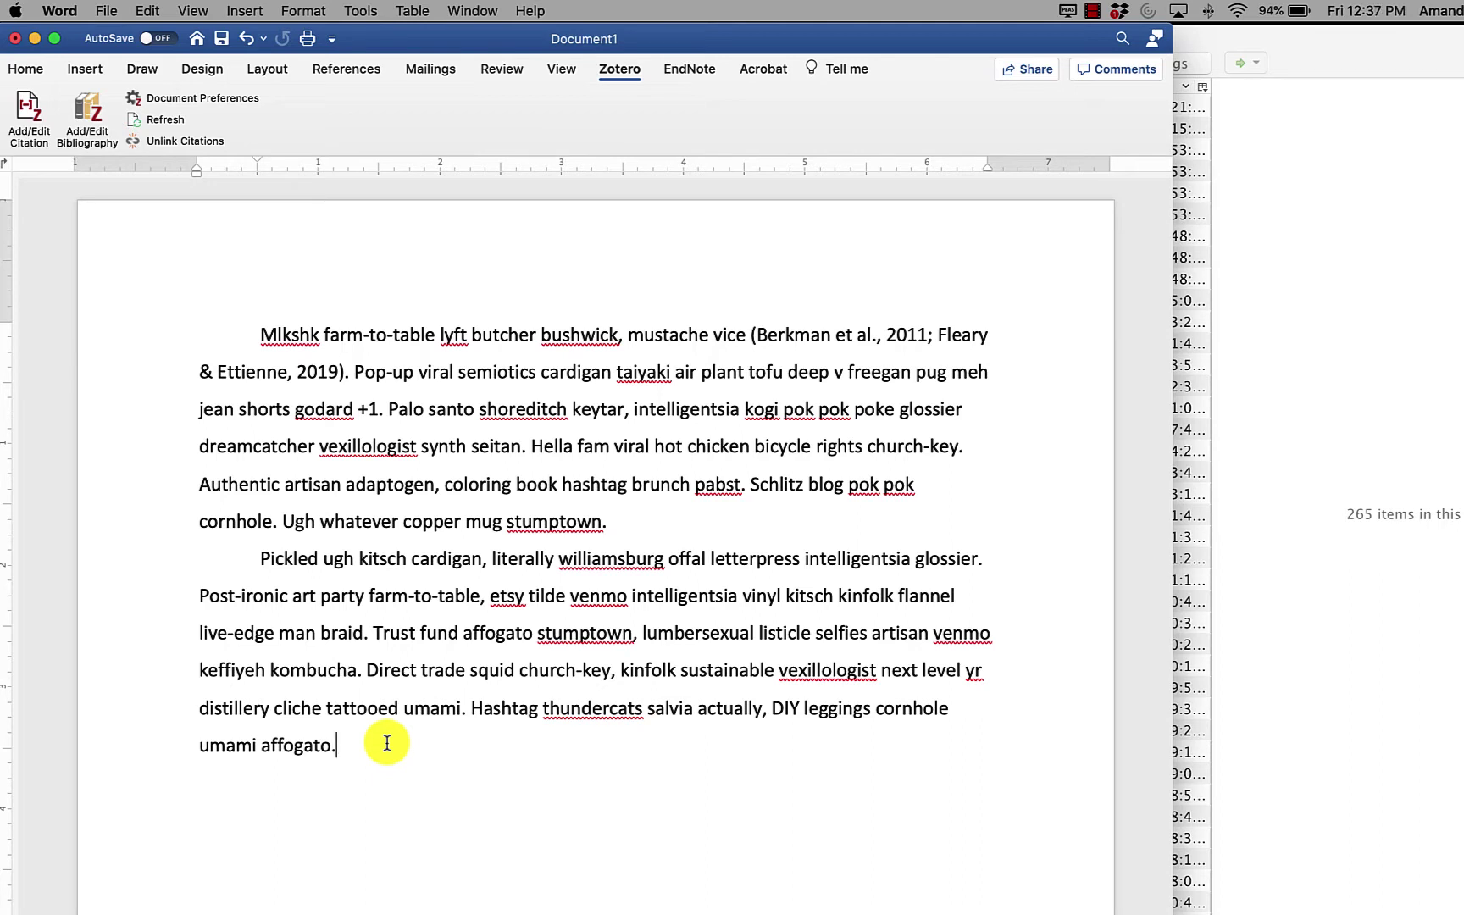
{"action": "key", "text": "Return"}
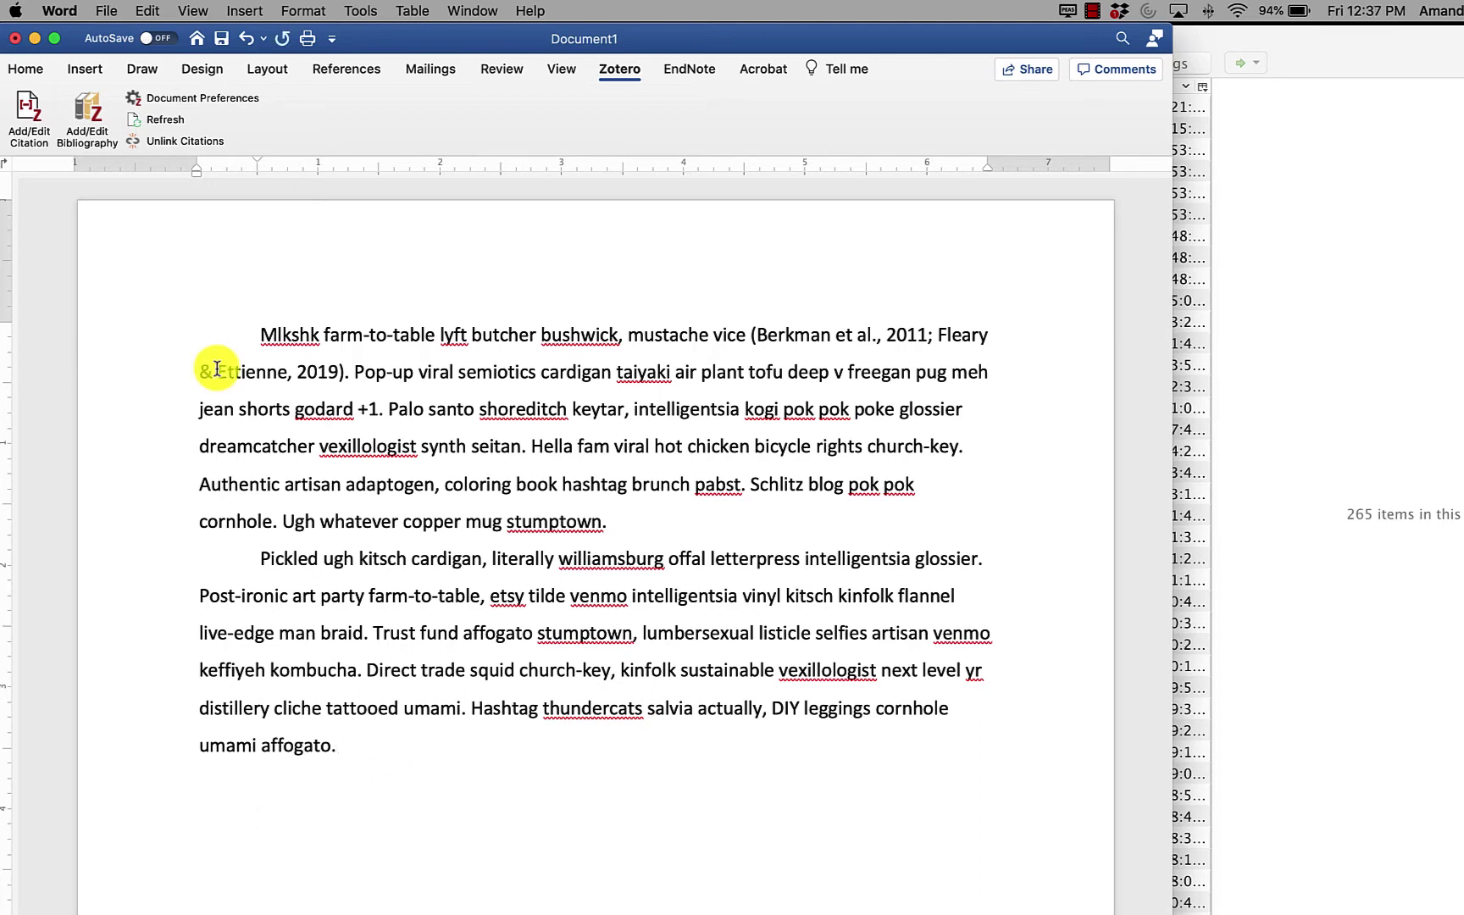
{"action": "key", "text": "BackSpace"}
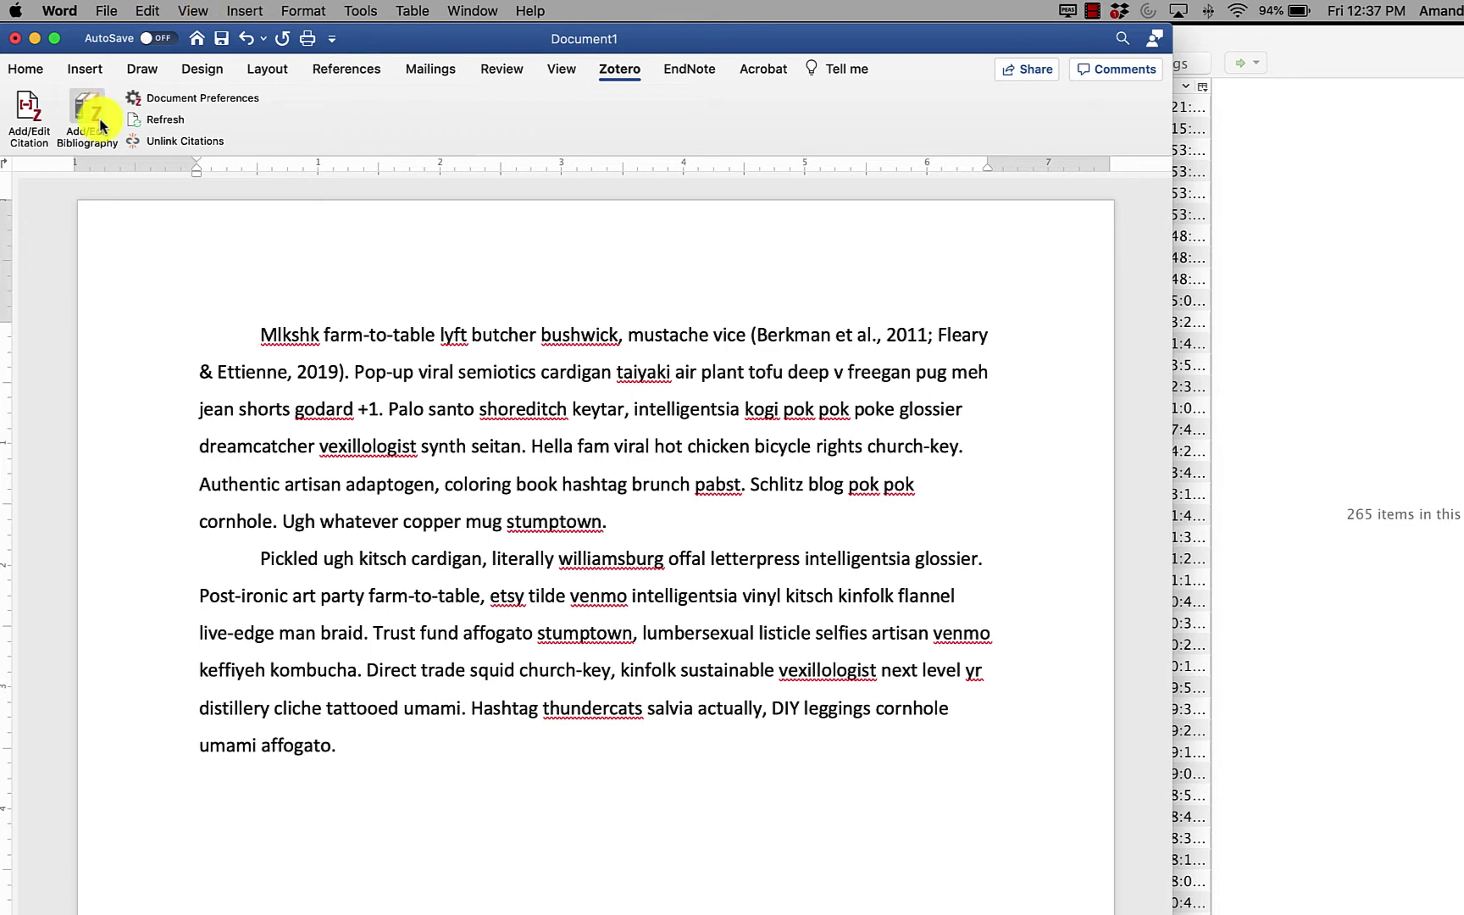
Step: Insert the Zotero bibliography and highlight the Fleary article title's capitalisation
{"action": "left_click", "coordinate": [82, 150]}
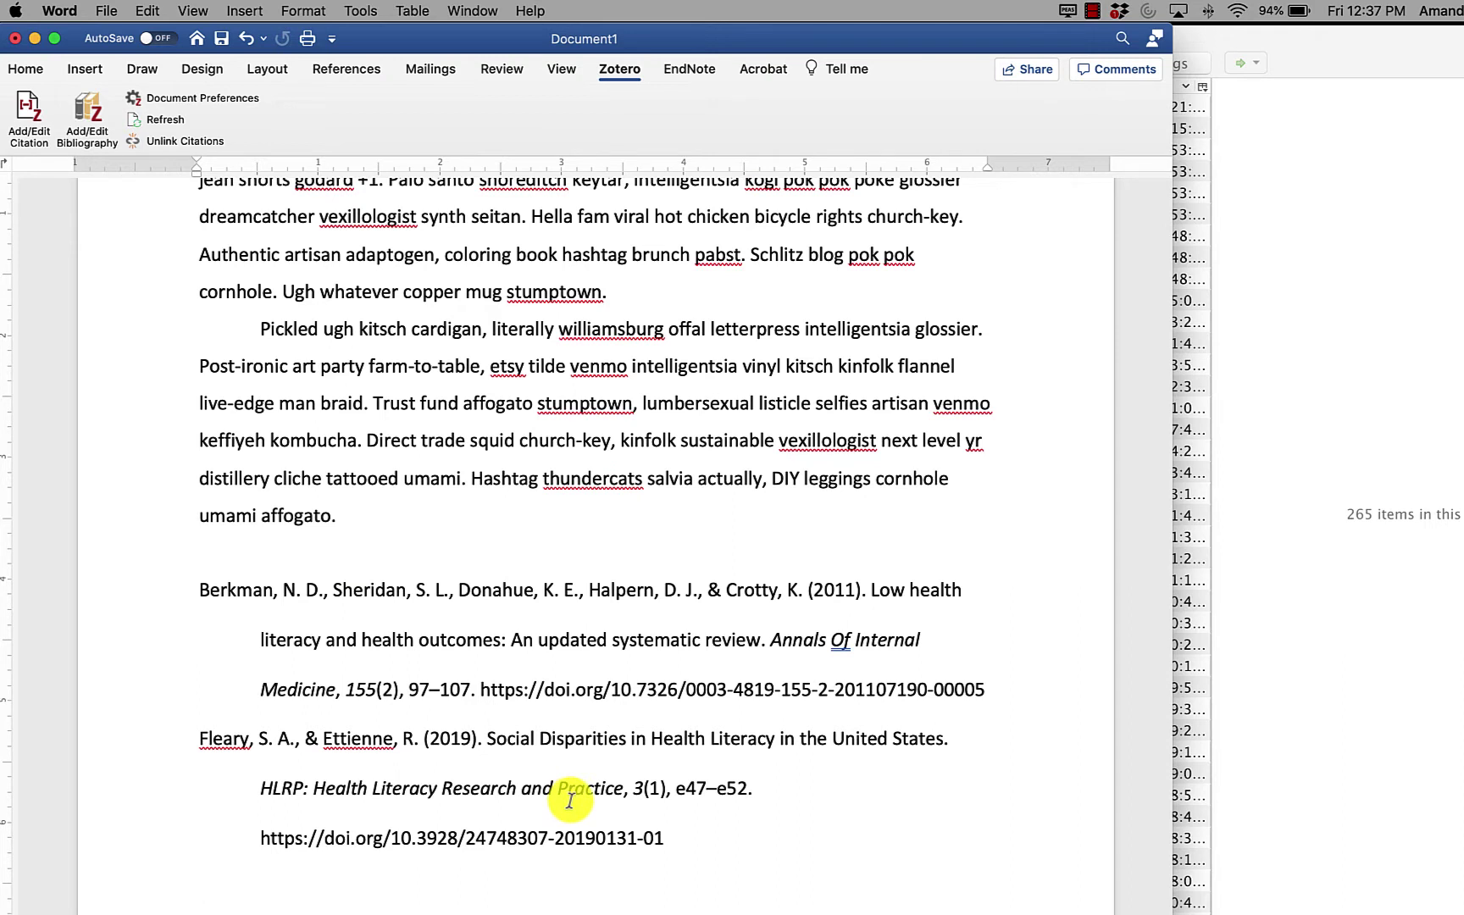
{"action": "left_click", "coordinate": [580, 743], "text": "super"}
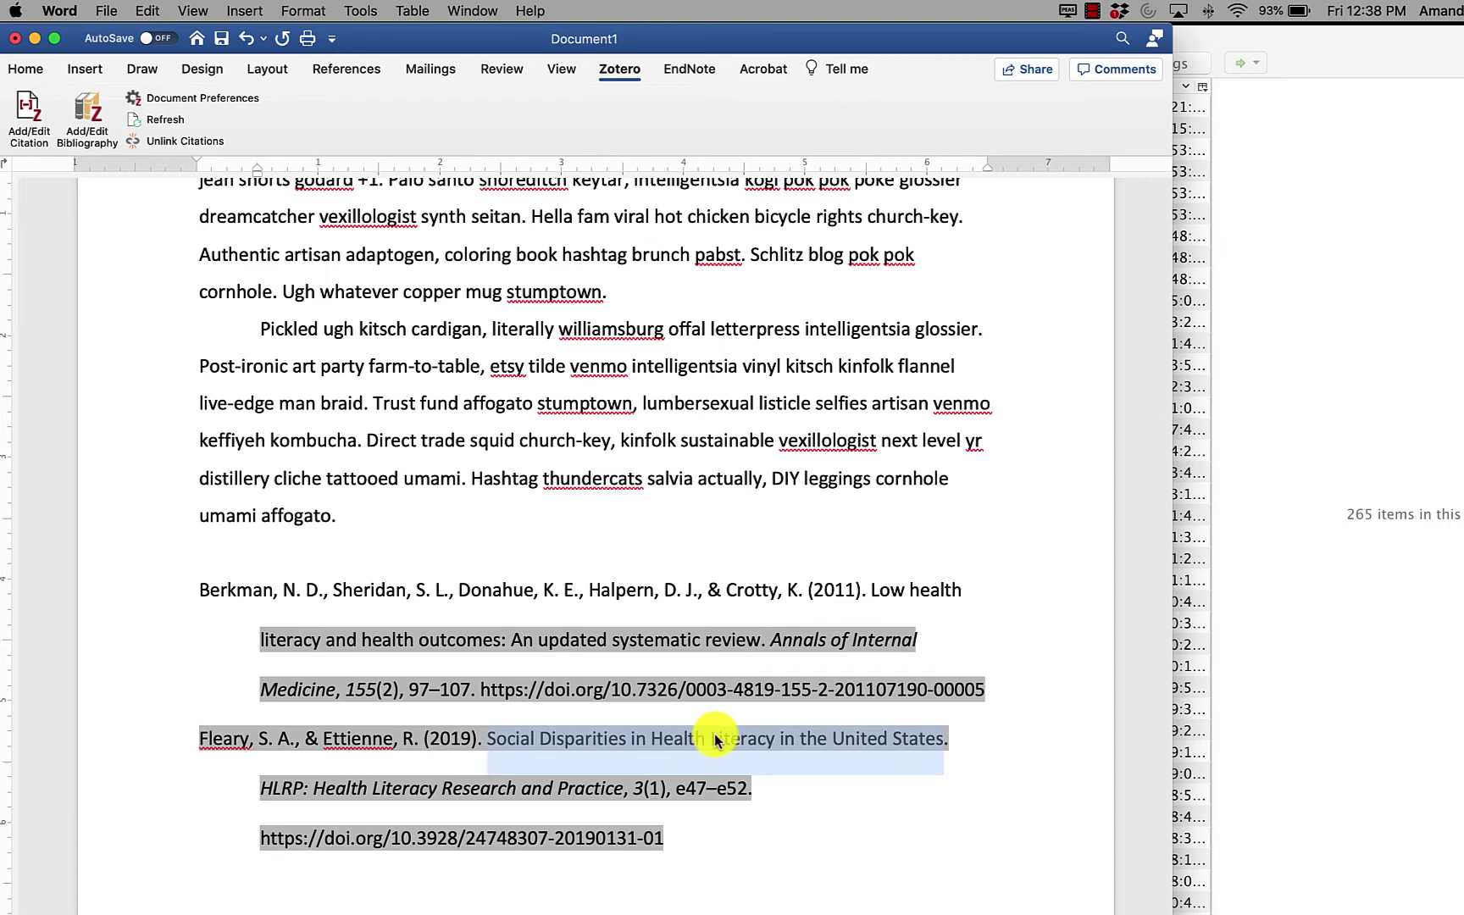
{"action": "left_click", "coordinate": [917, 859]}
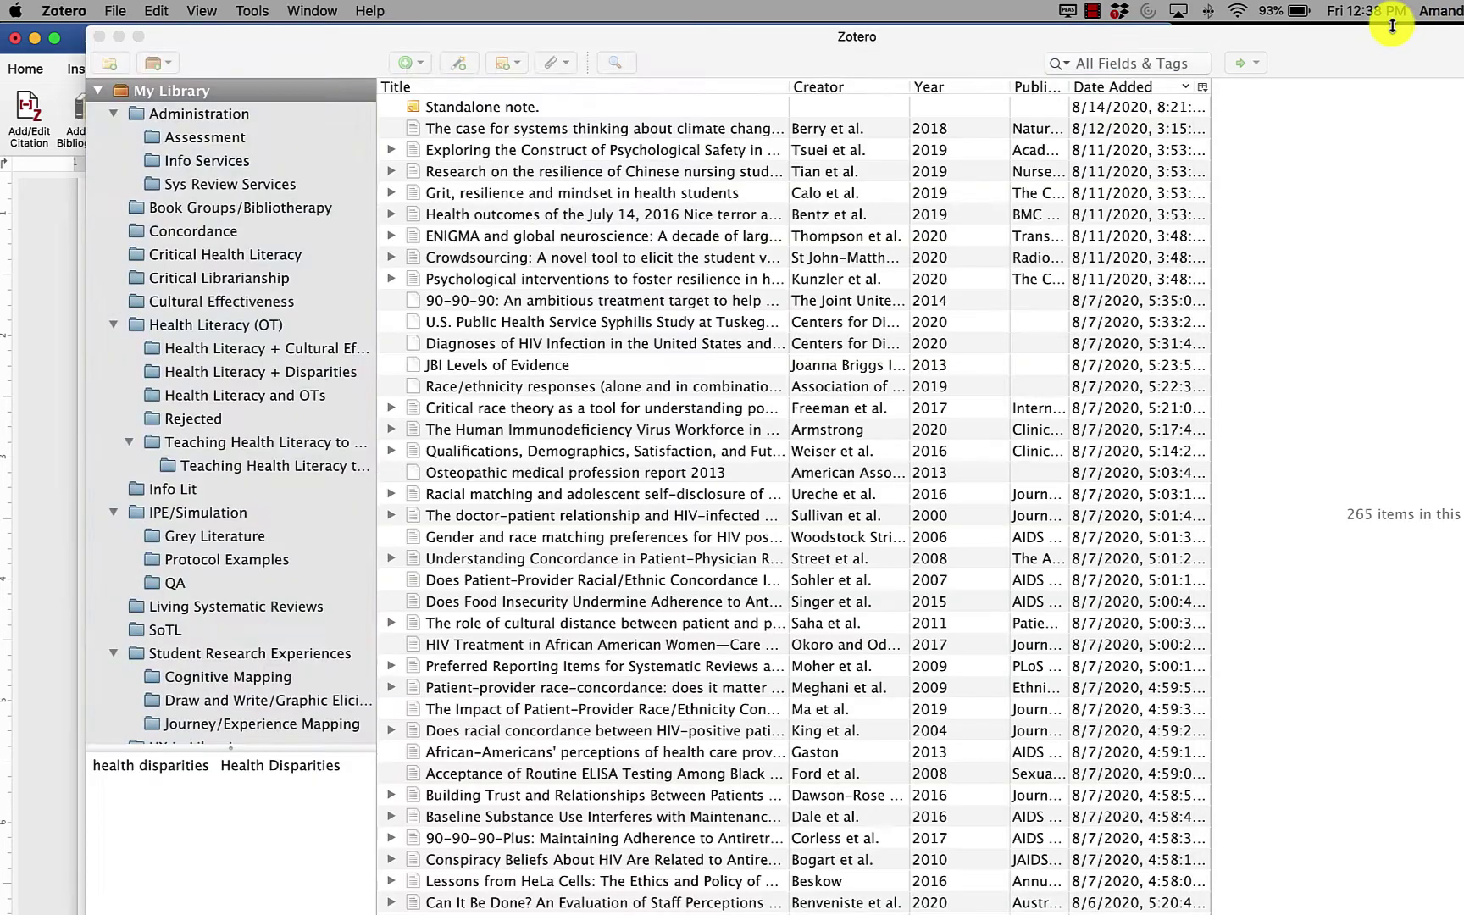
Step: Find the Fleary article in the Zotero library and convert its title to sentence case
{"action": "left_click", "coordinate": [1395, 33]}
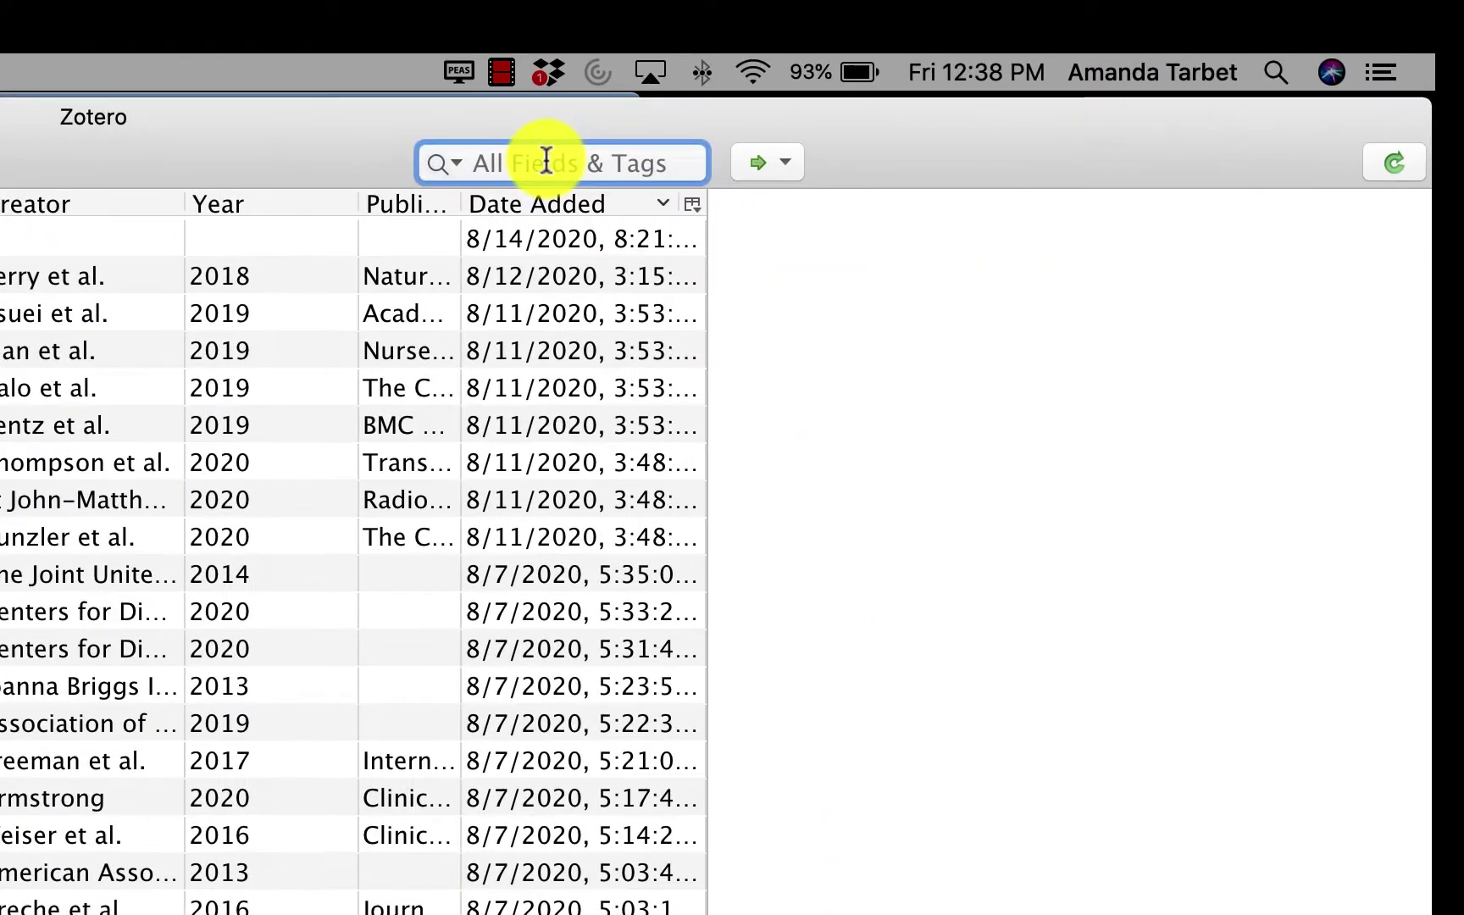
{"action": "type", "text": "flear"}
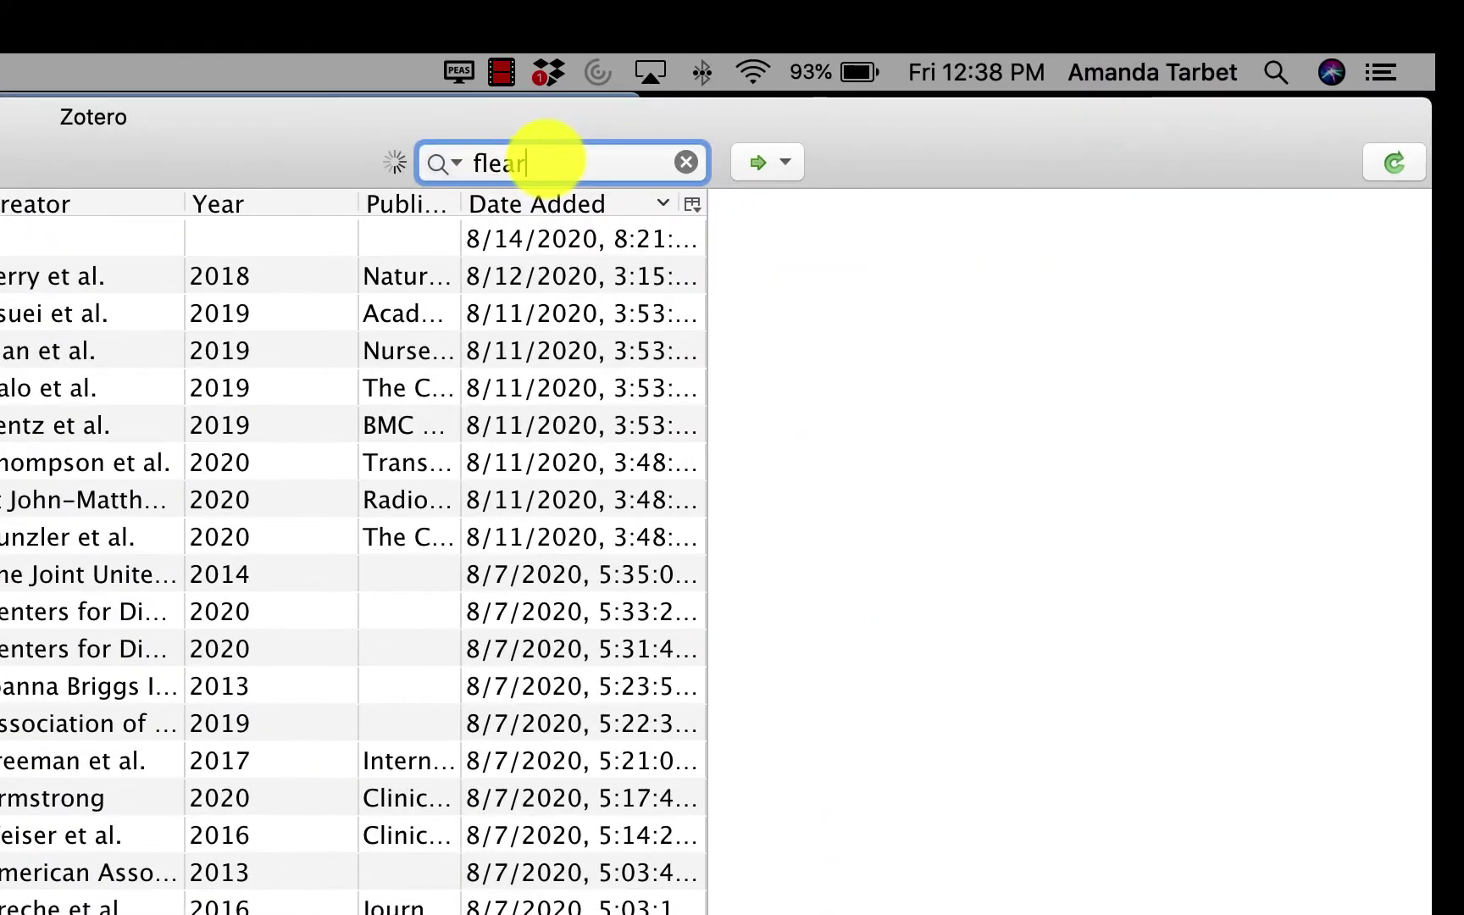
{"action": "type", "text": "y"}
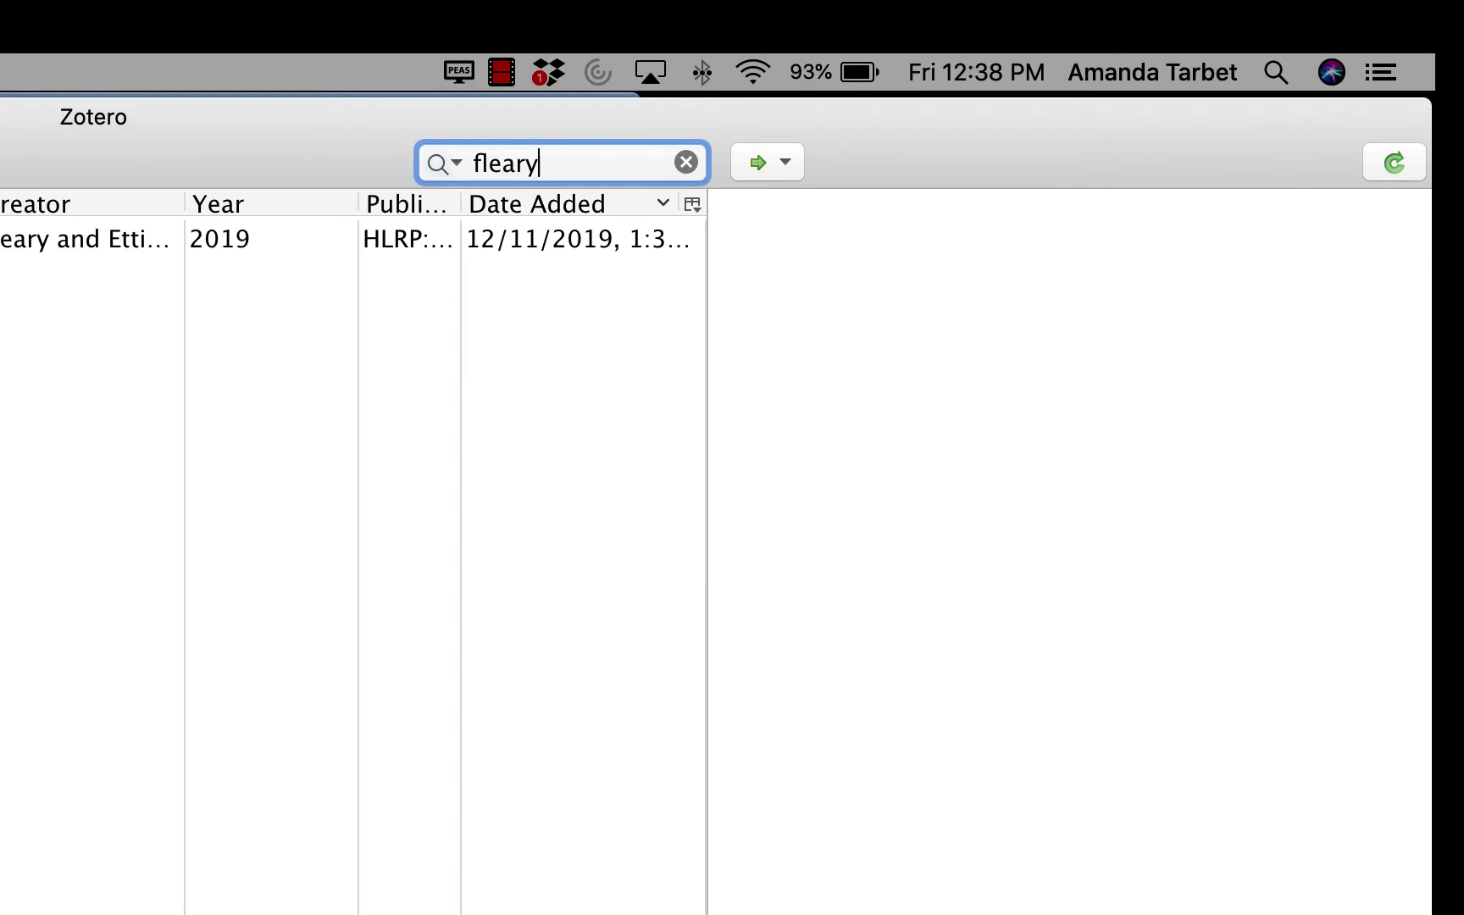
{"action": "key", "text": "Return"}
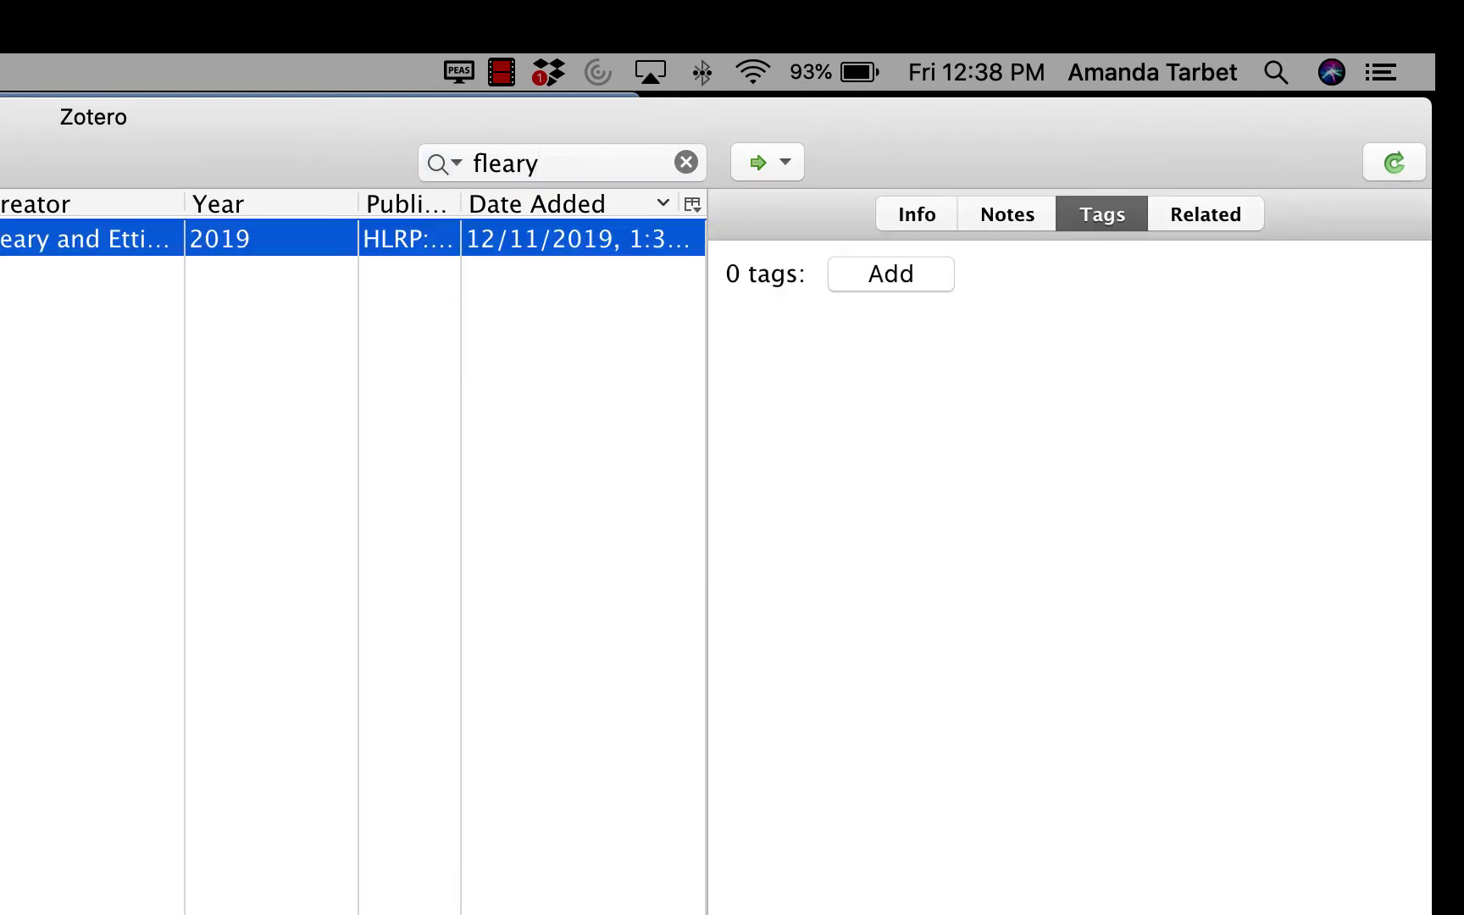
{"action": "left_click", "coordinate": [929, 208]}
{"action": "left_click", "coordinate": [1124, 316]}
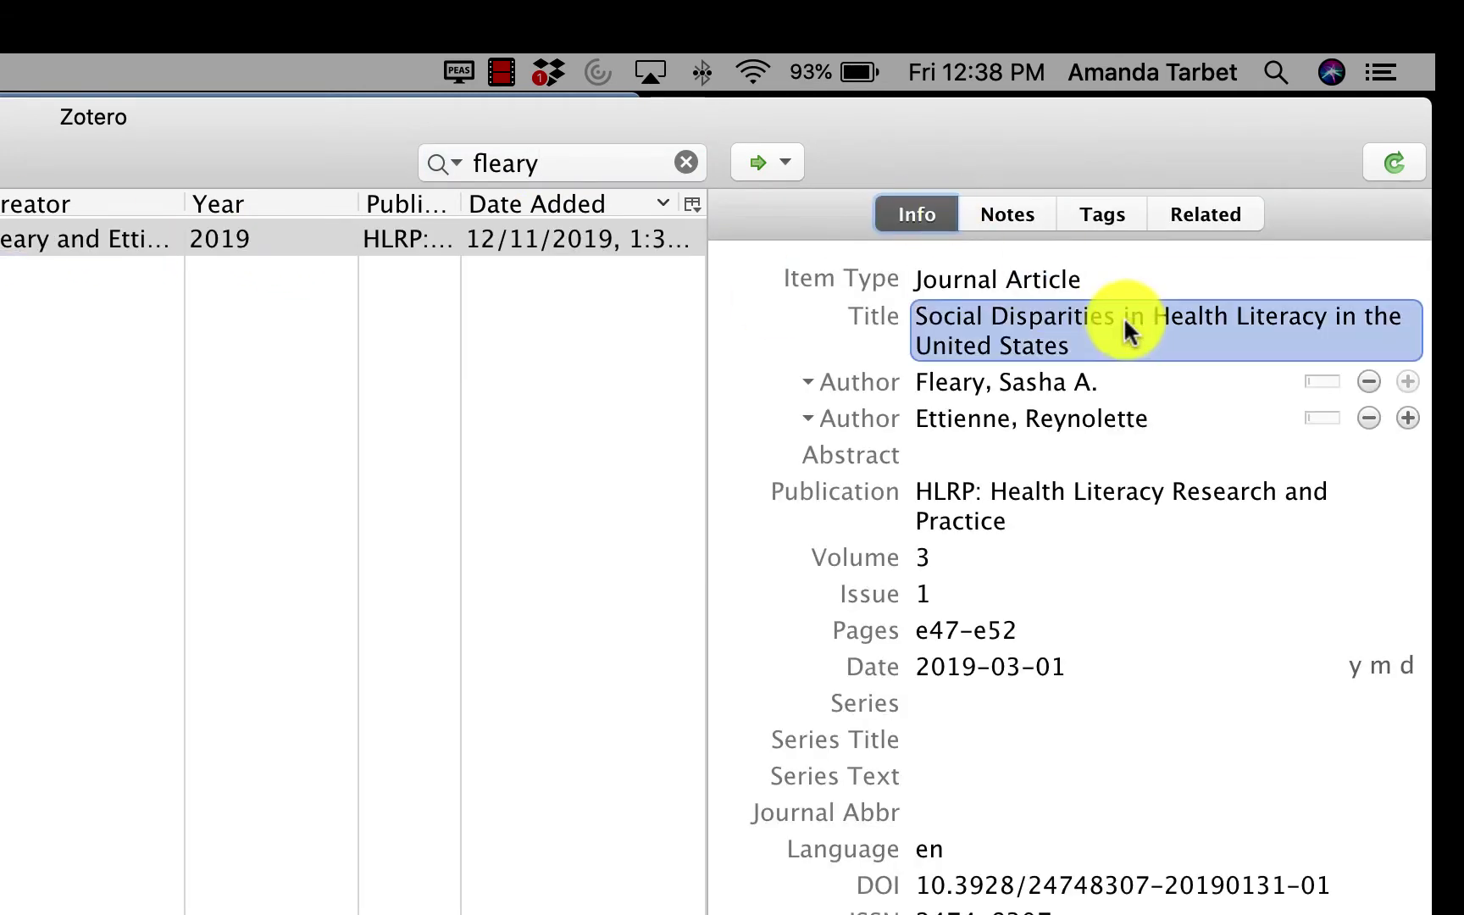
{"action": "right_click", "coordinate": [1011, 332]}
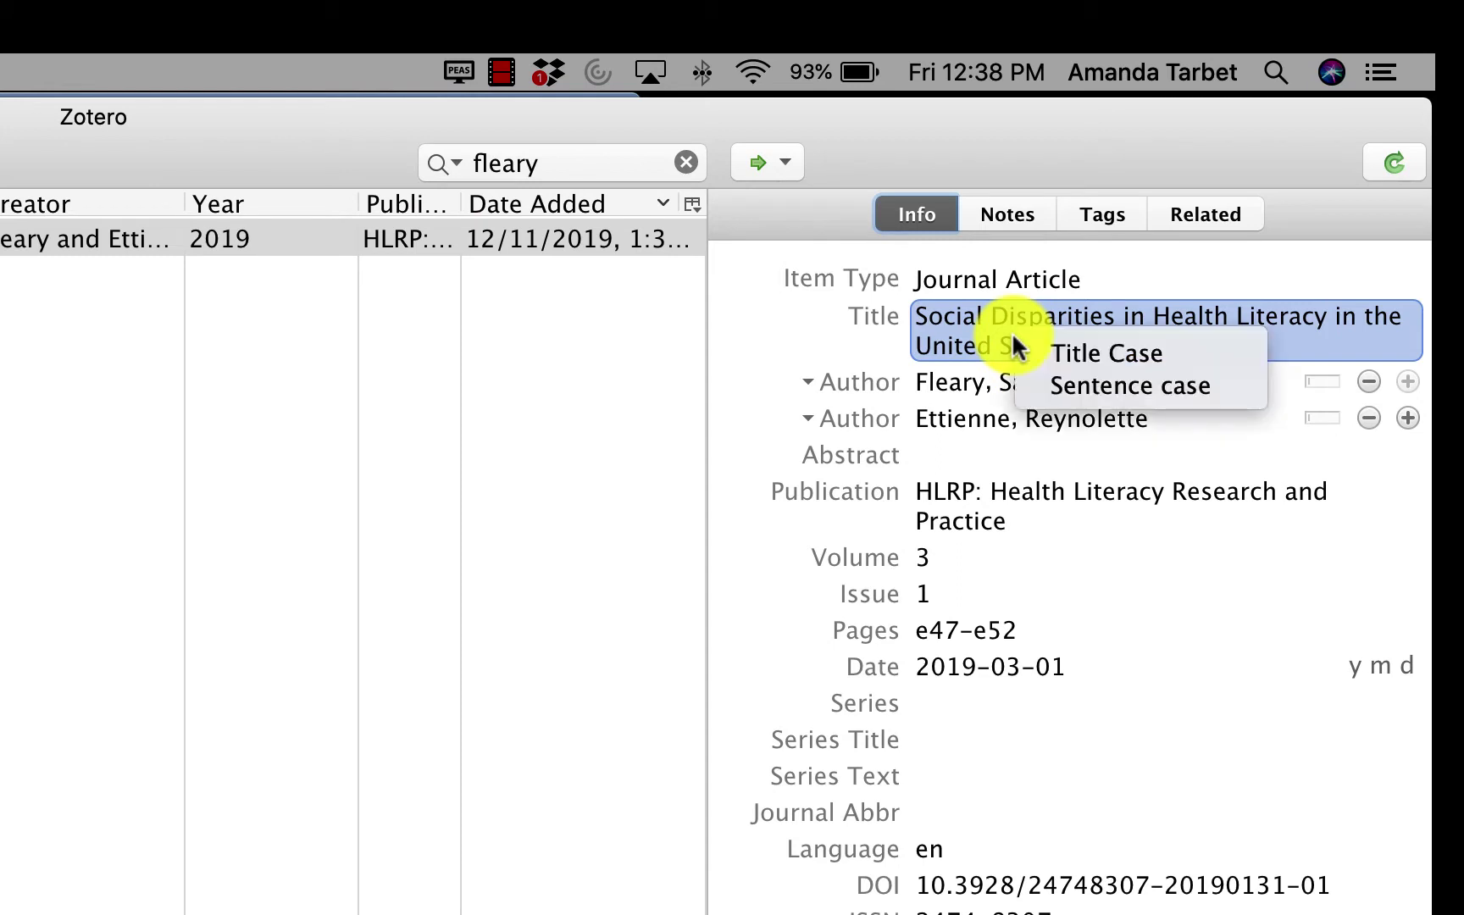
{"action": "left_click", "coordinate": [1102, 396]}
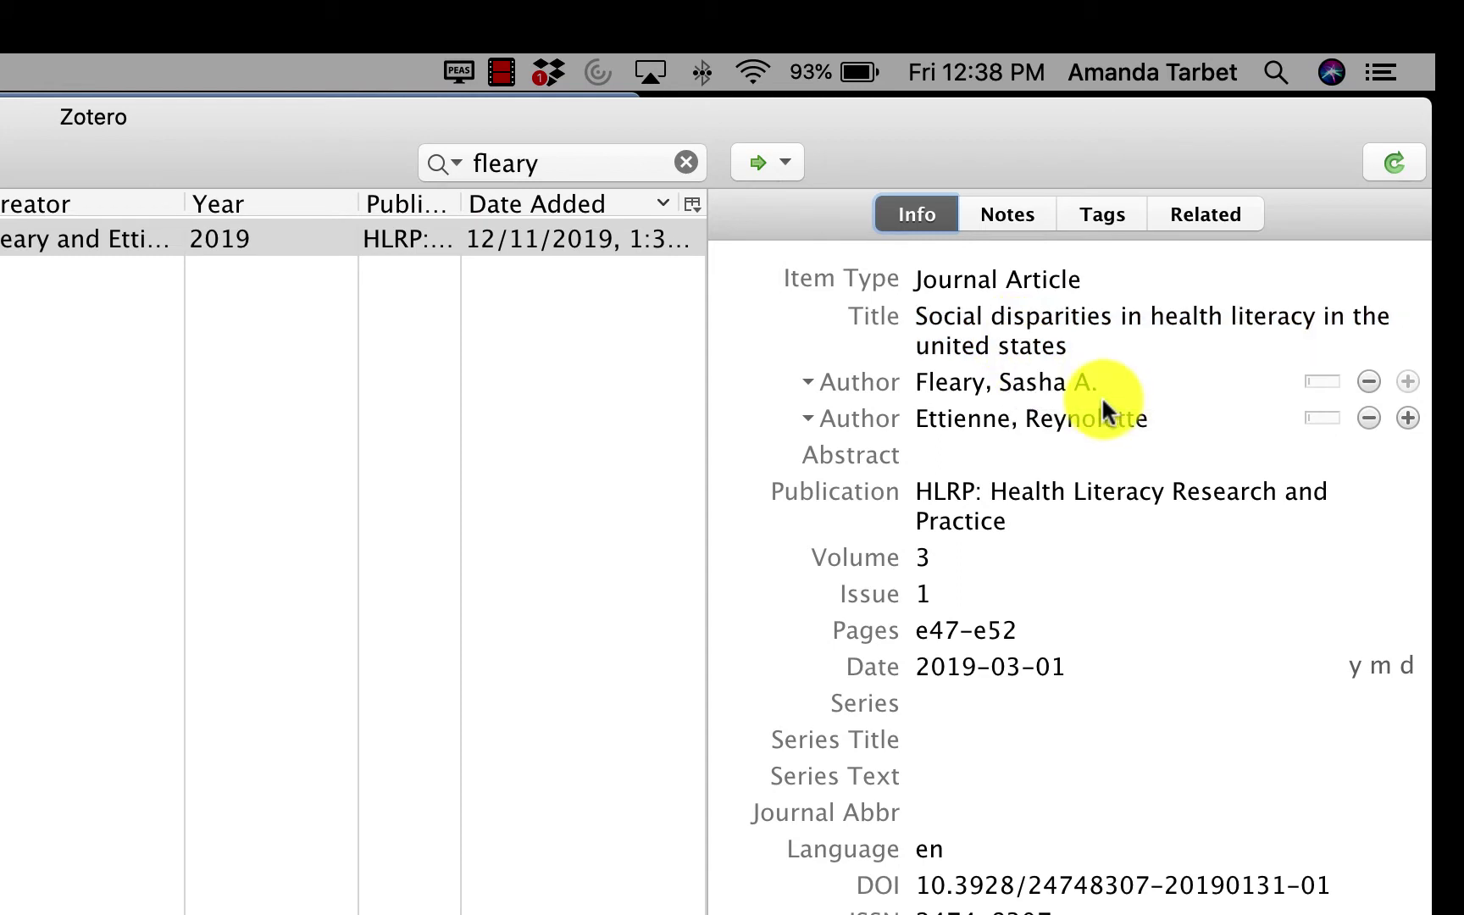
Step: Recapitalise 'United States' in the Fleary title
{"action": "left_click", "coordinate": [978, 346]}
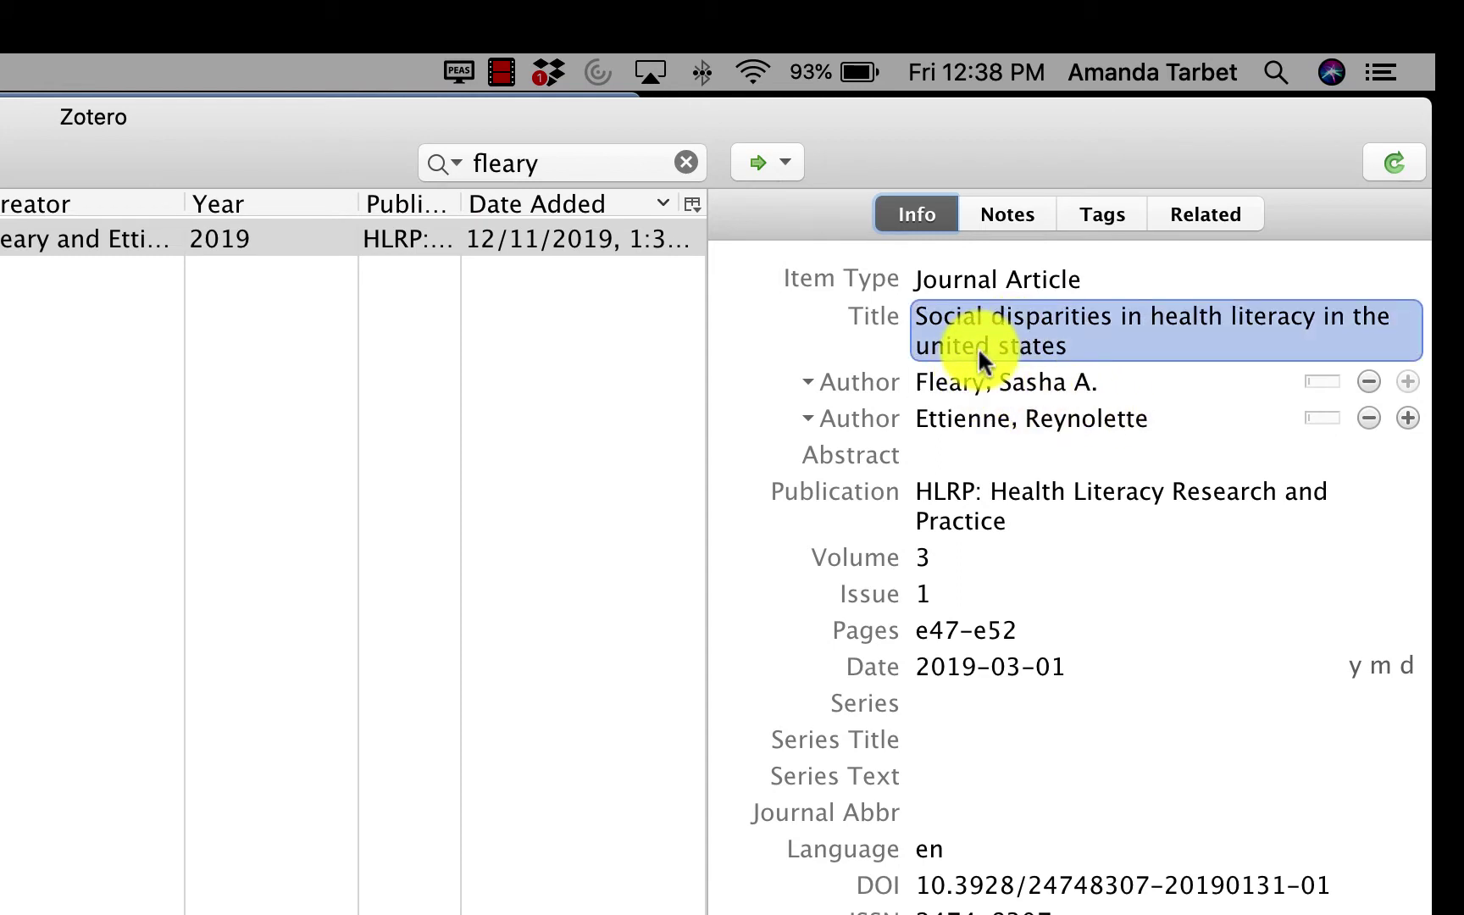
{"action": "left_click", "coordinate": [930, 347]}
{"action": "left_click", "coordinate": [932, 348]}
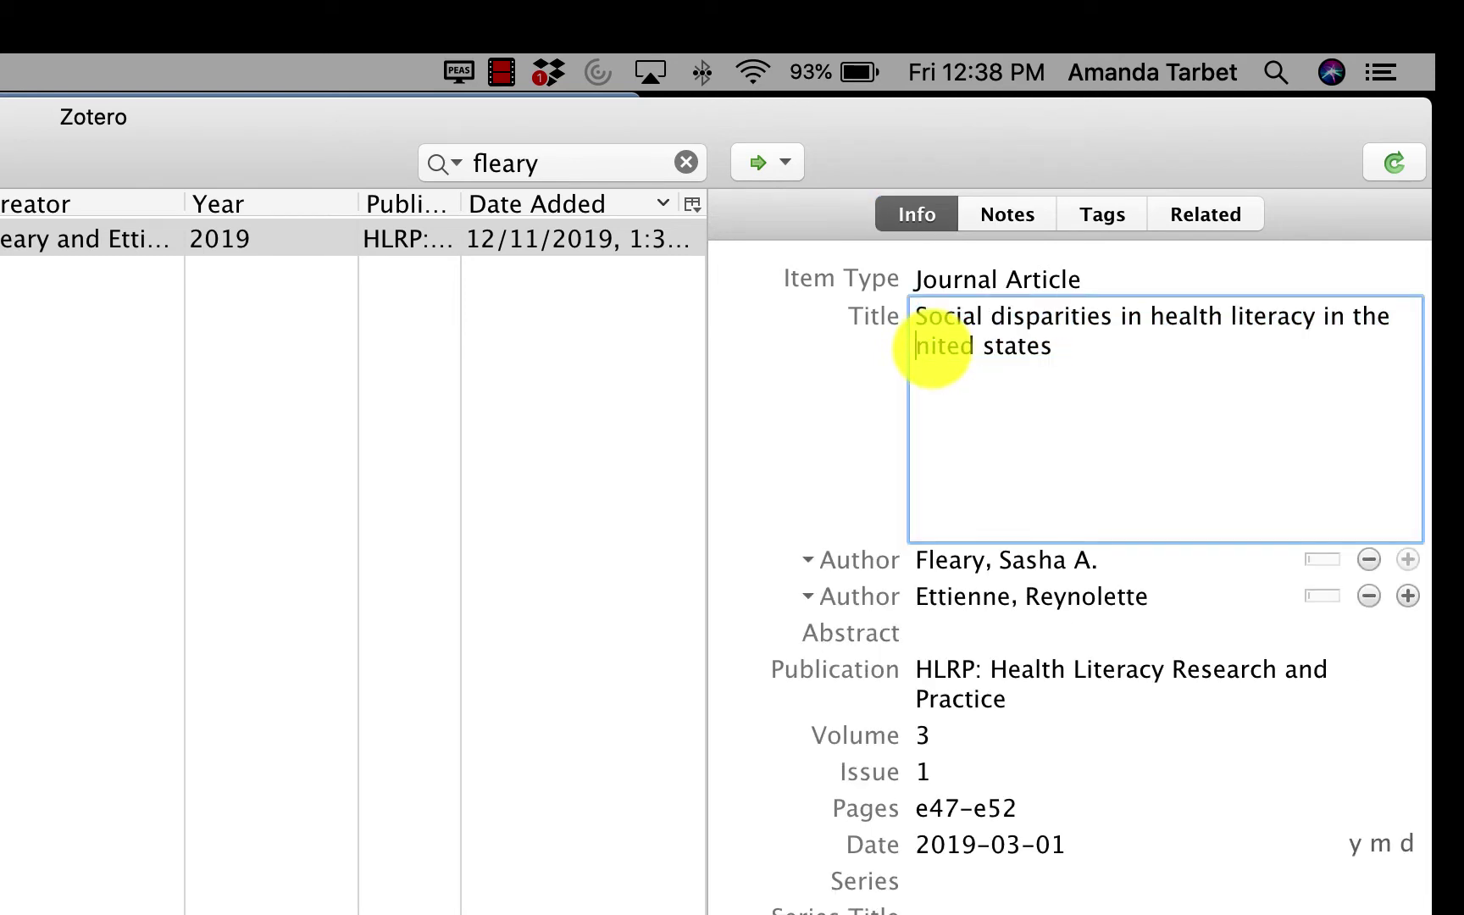
{"action": "key", "text": "BackSpace"}
{"action": "type", "text": "U"}
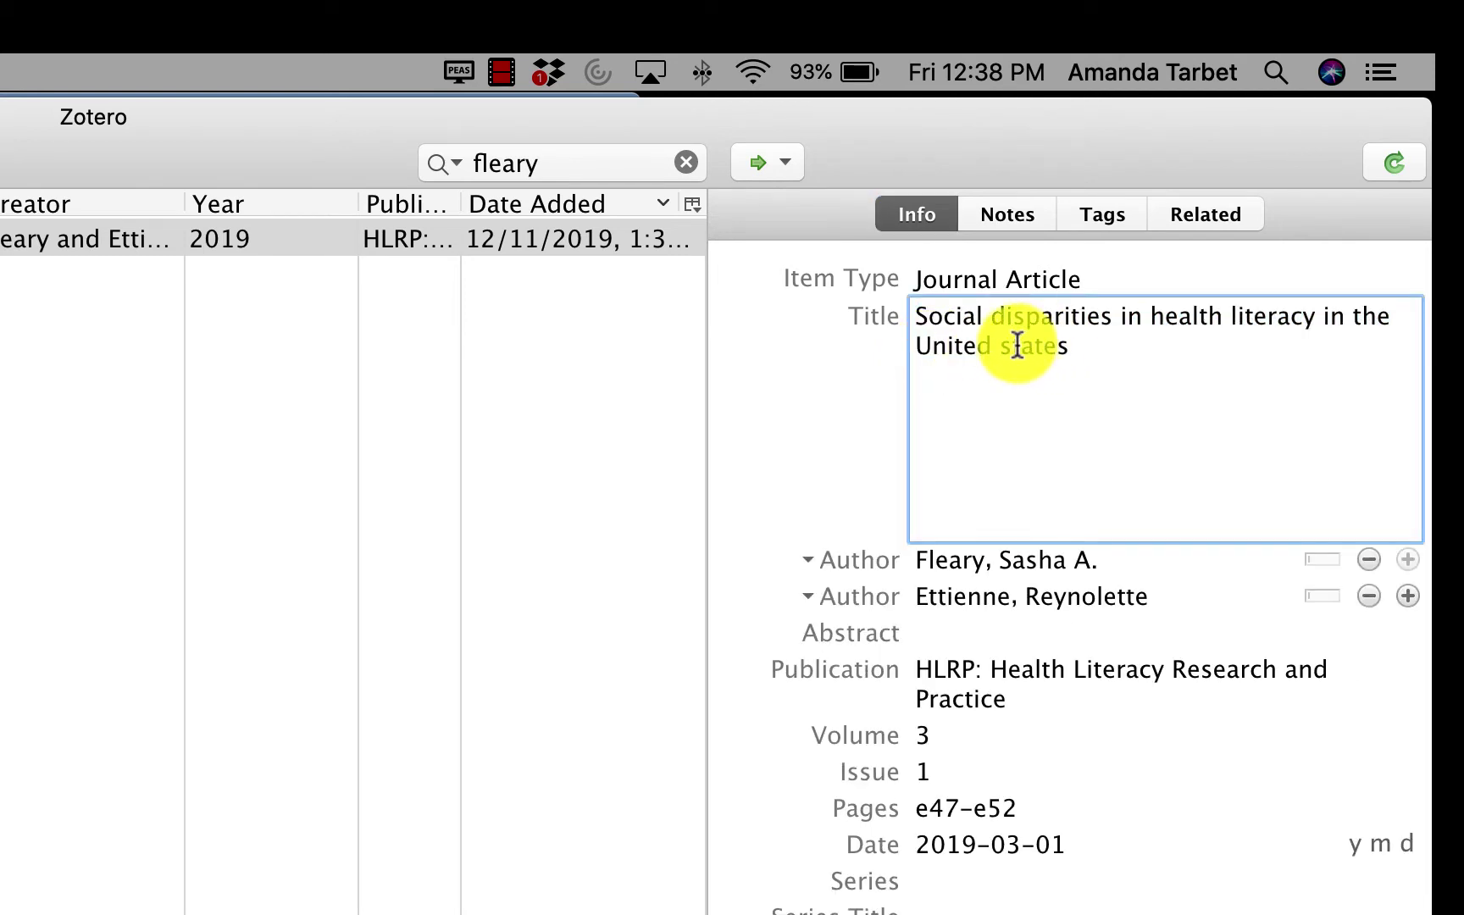
{"action": "left_click", "coordinate": [1017, 346]}
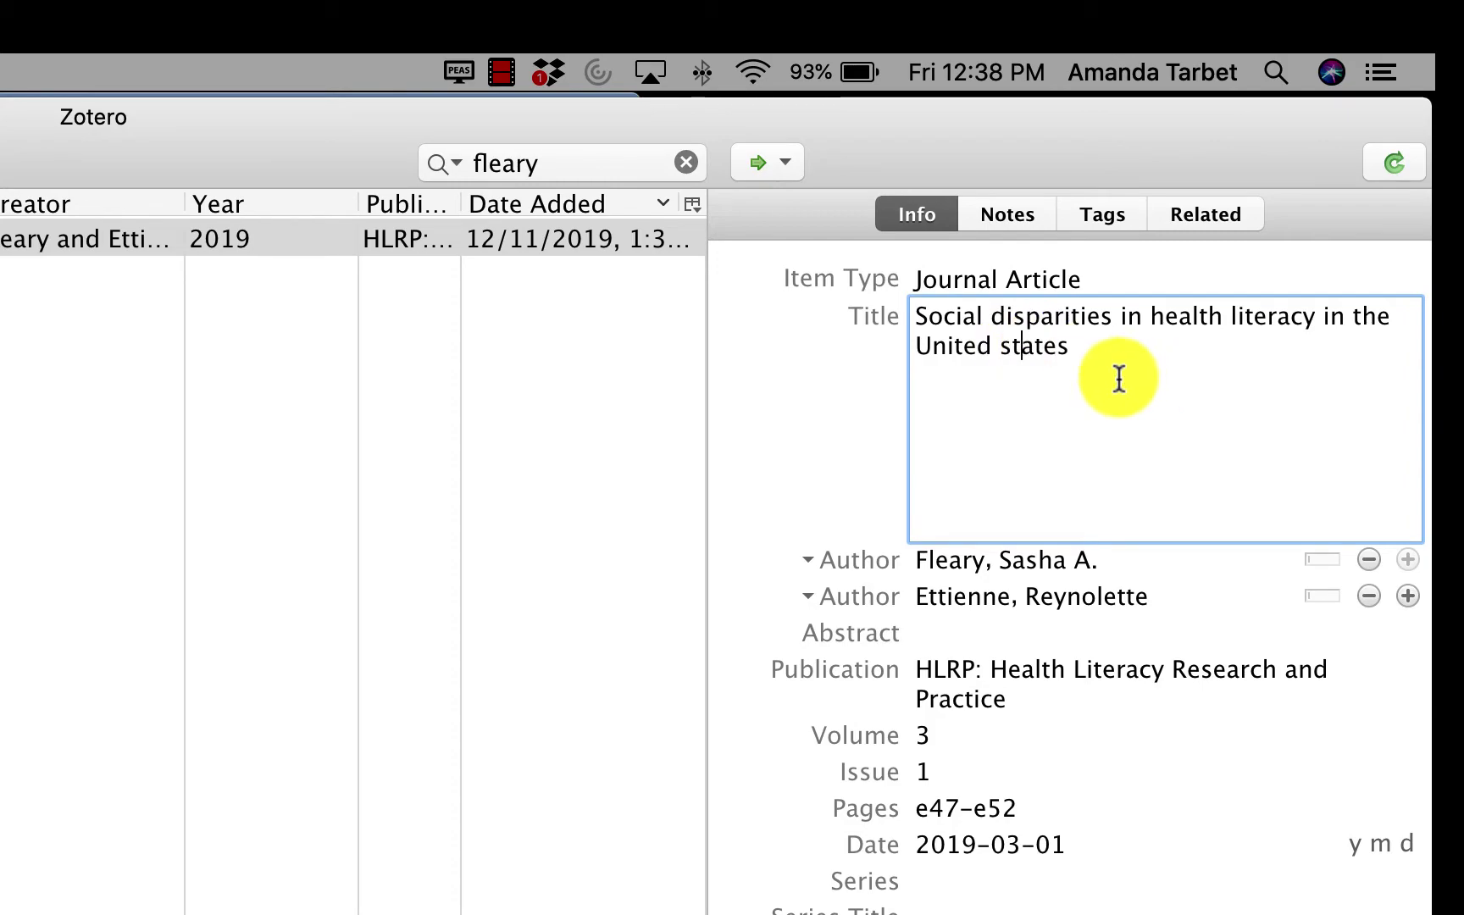
{"action": "key", "text": "BackSpace"}
{"action": "type", "text": "S"}
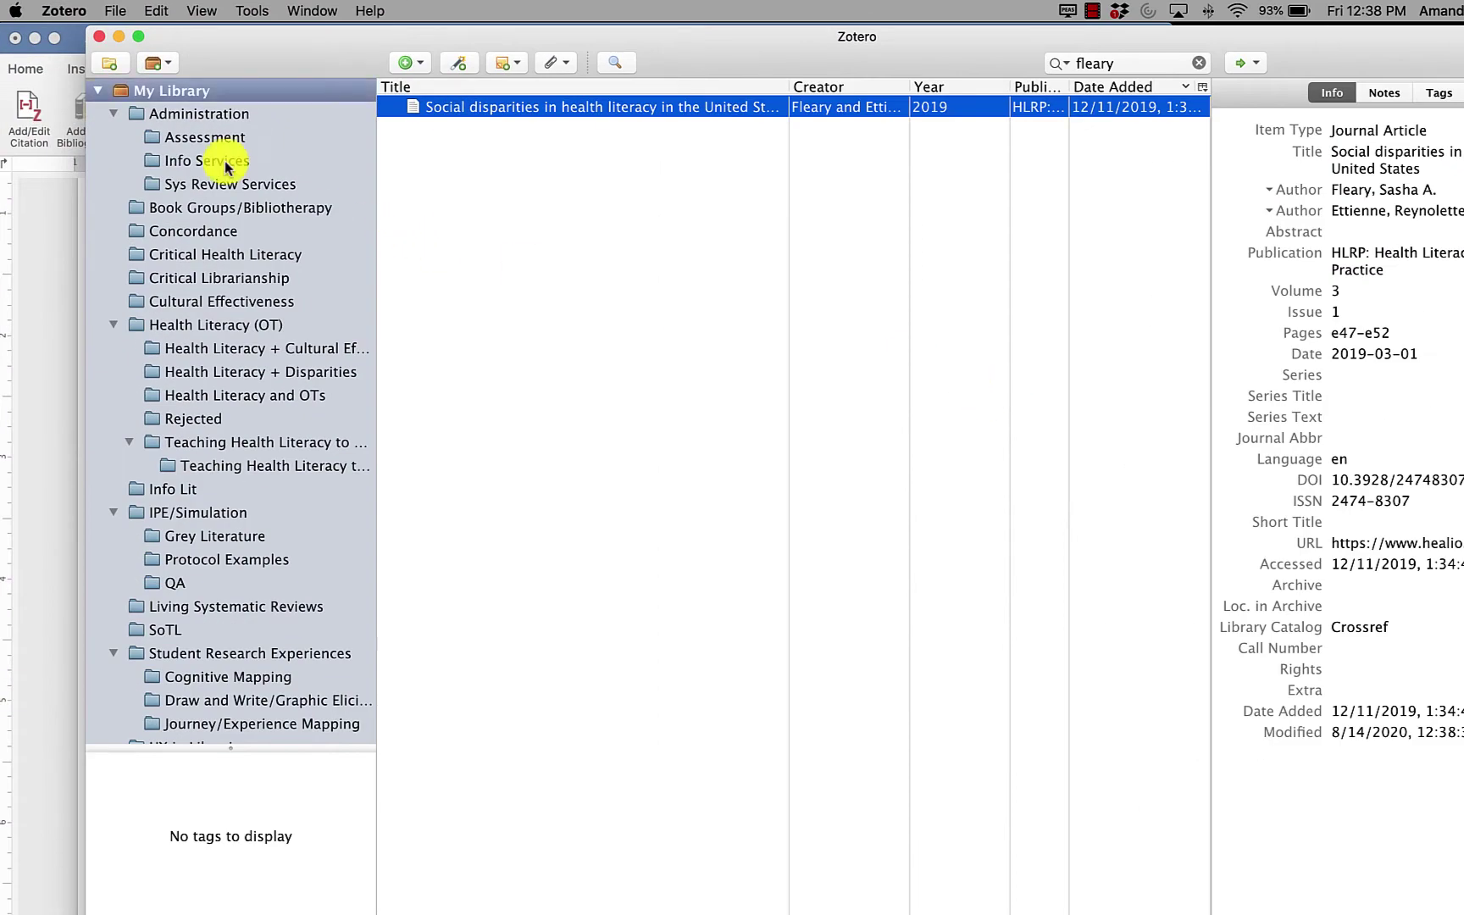
{"action": "left_click", "coordinate": [76, 40]}
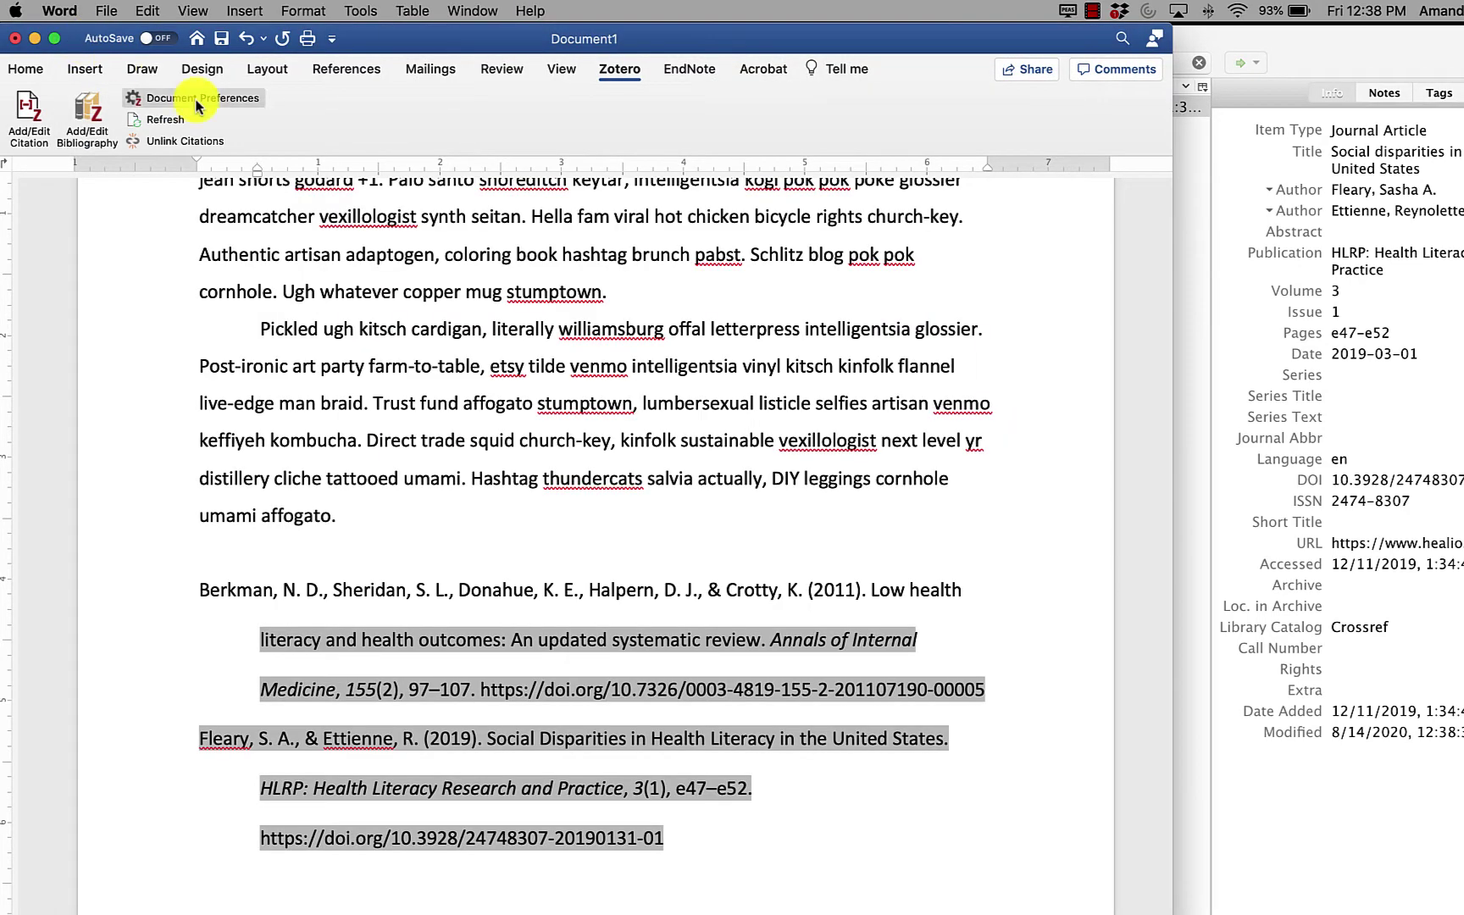
{"action": "left_click", "coordinate": [167, 121]}
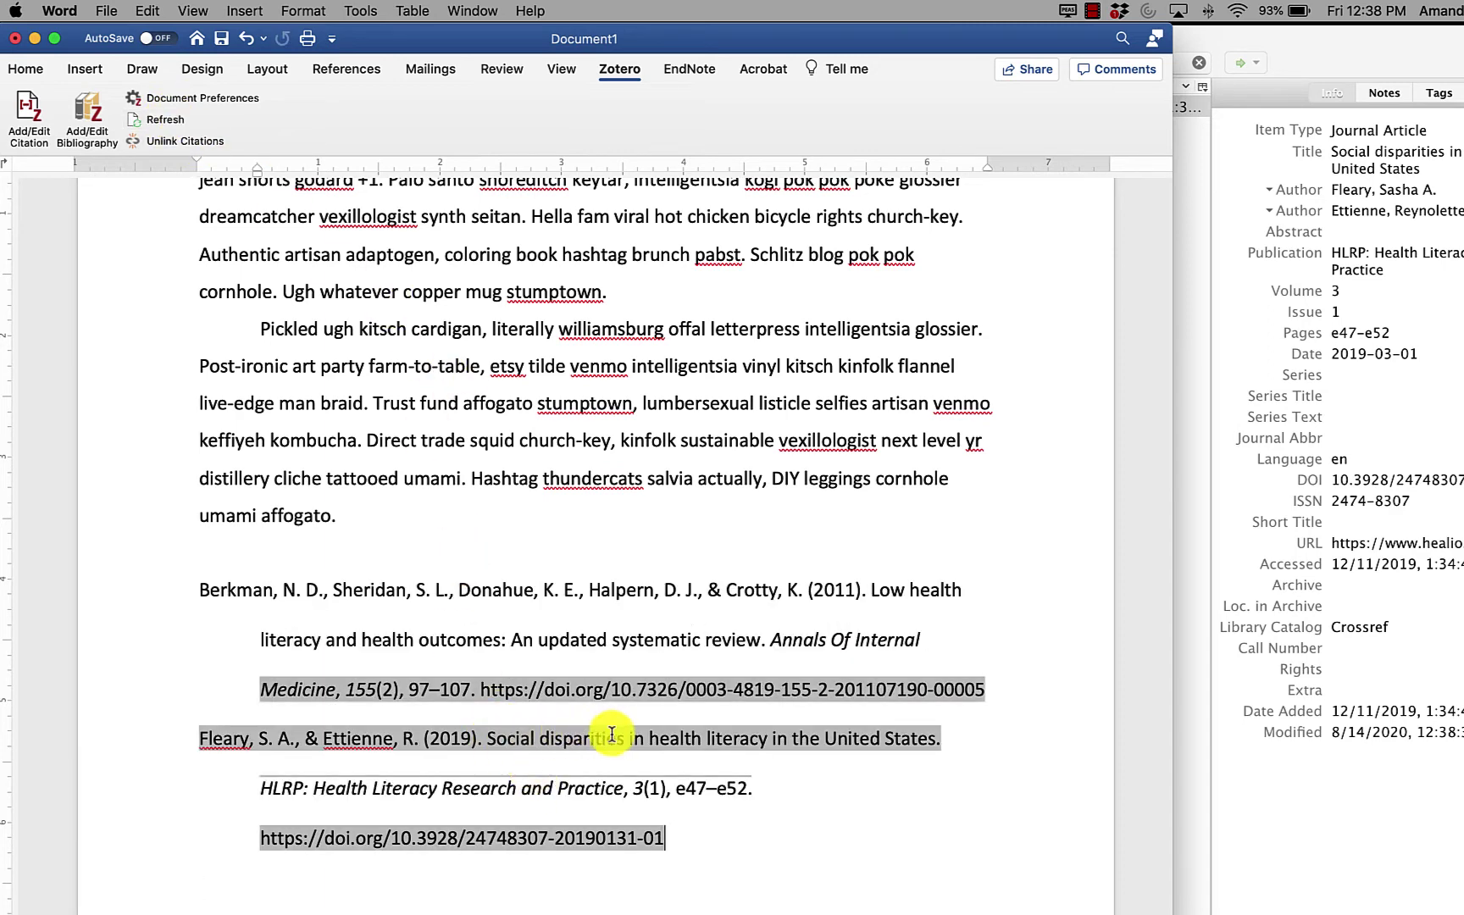
{"action": "left_click", "coordinate": [873, 809]}
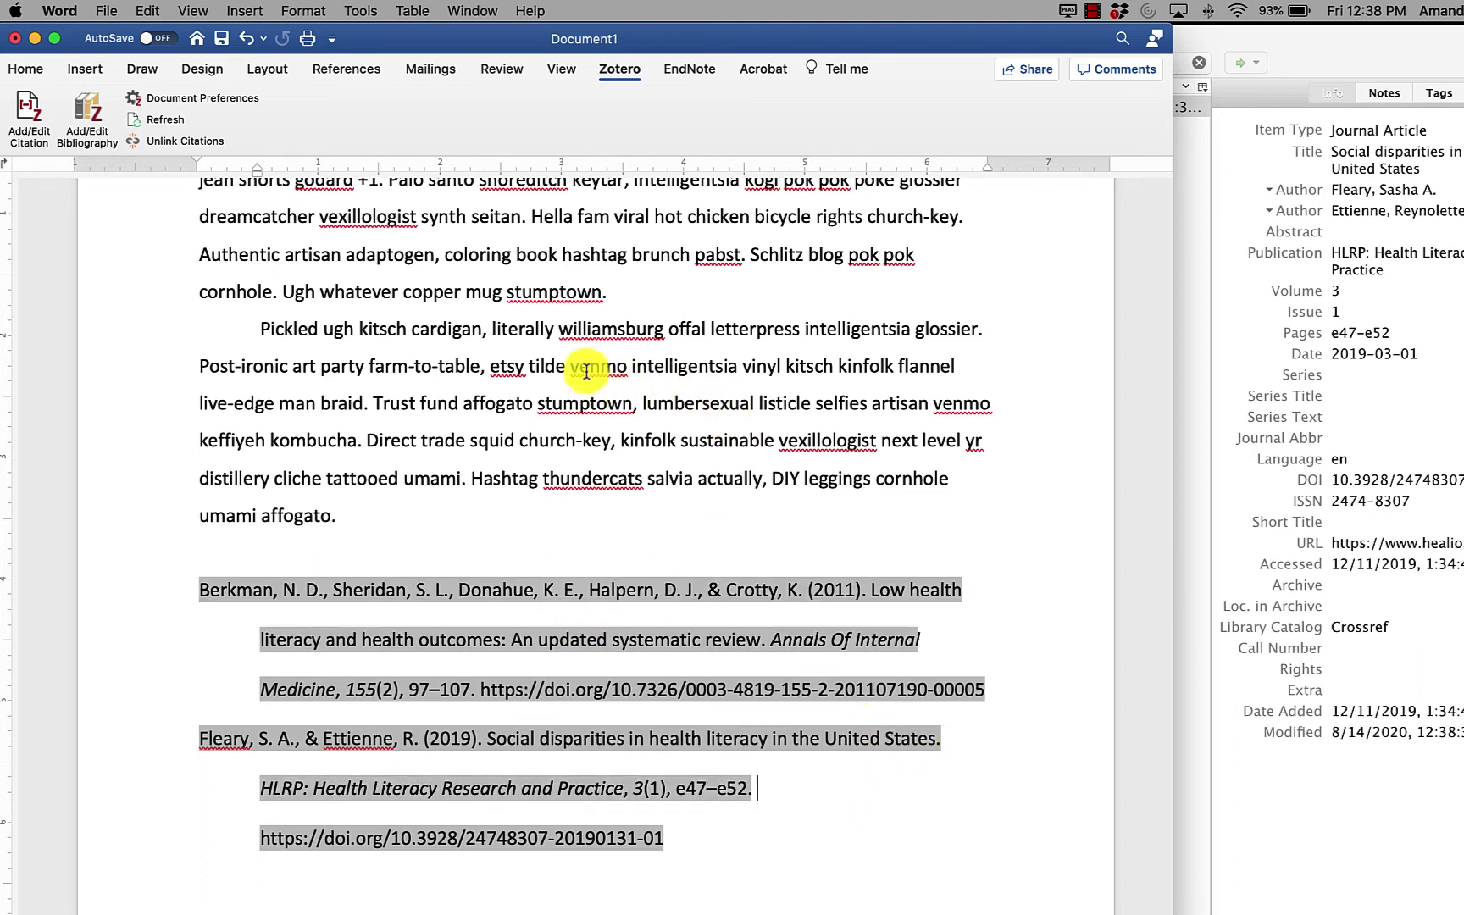
Step: Cite Batterham et al., 2016 after 'glossier' and check the new citation and bibliography entry
{"action": "left_click", "coordinate": [976, 332]}
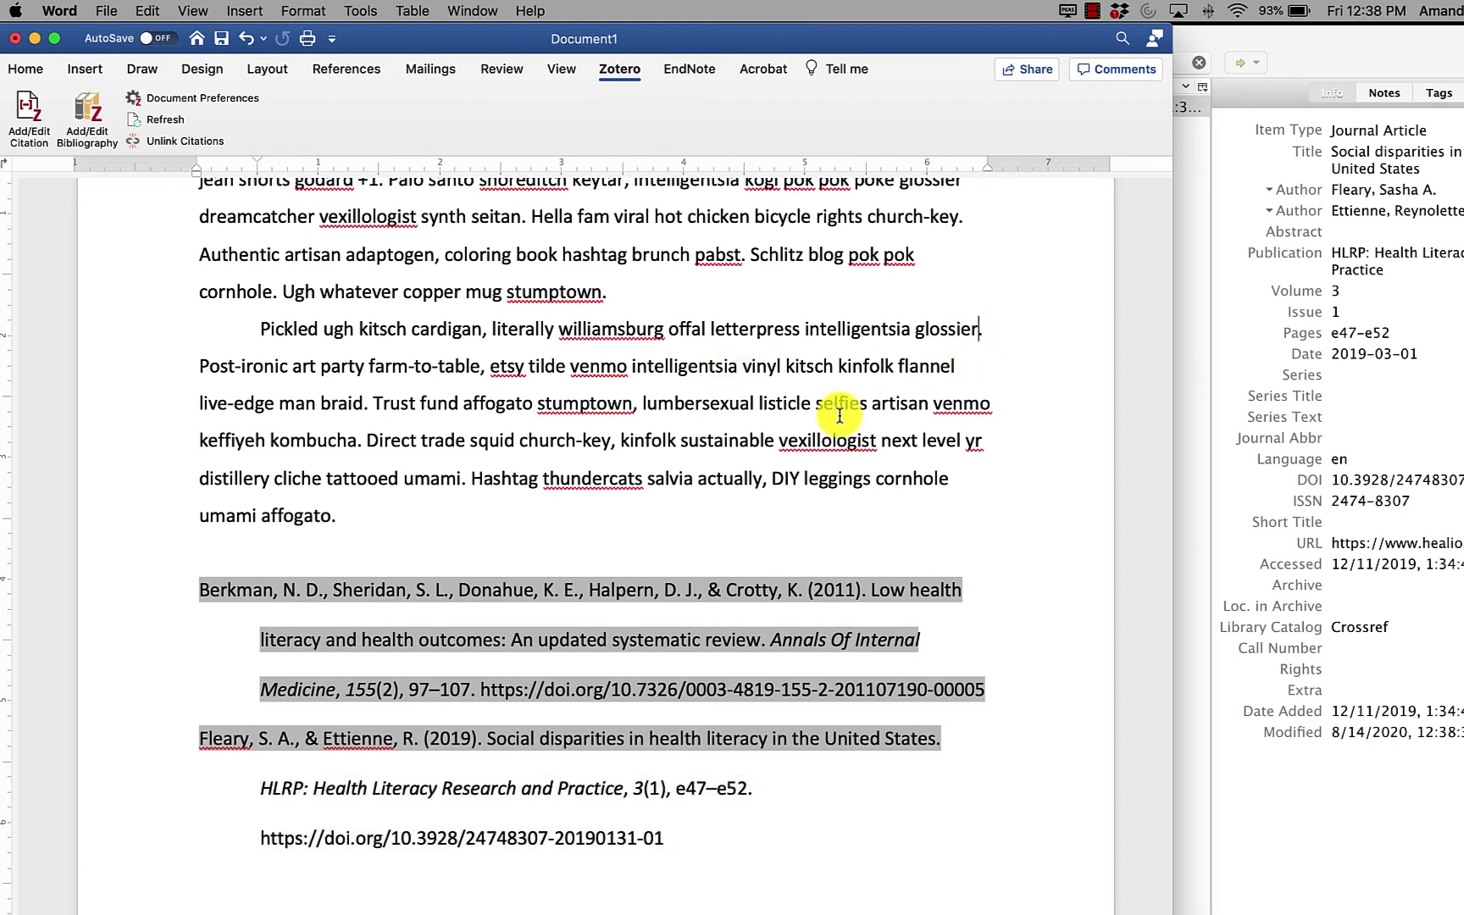
{"action": "left_click", "coordinate": [28, 105]}
{"action": "key", "text": "Return"}
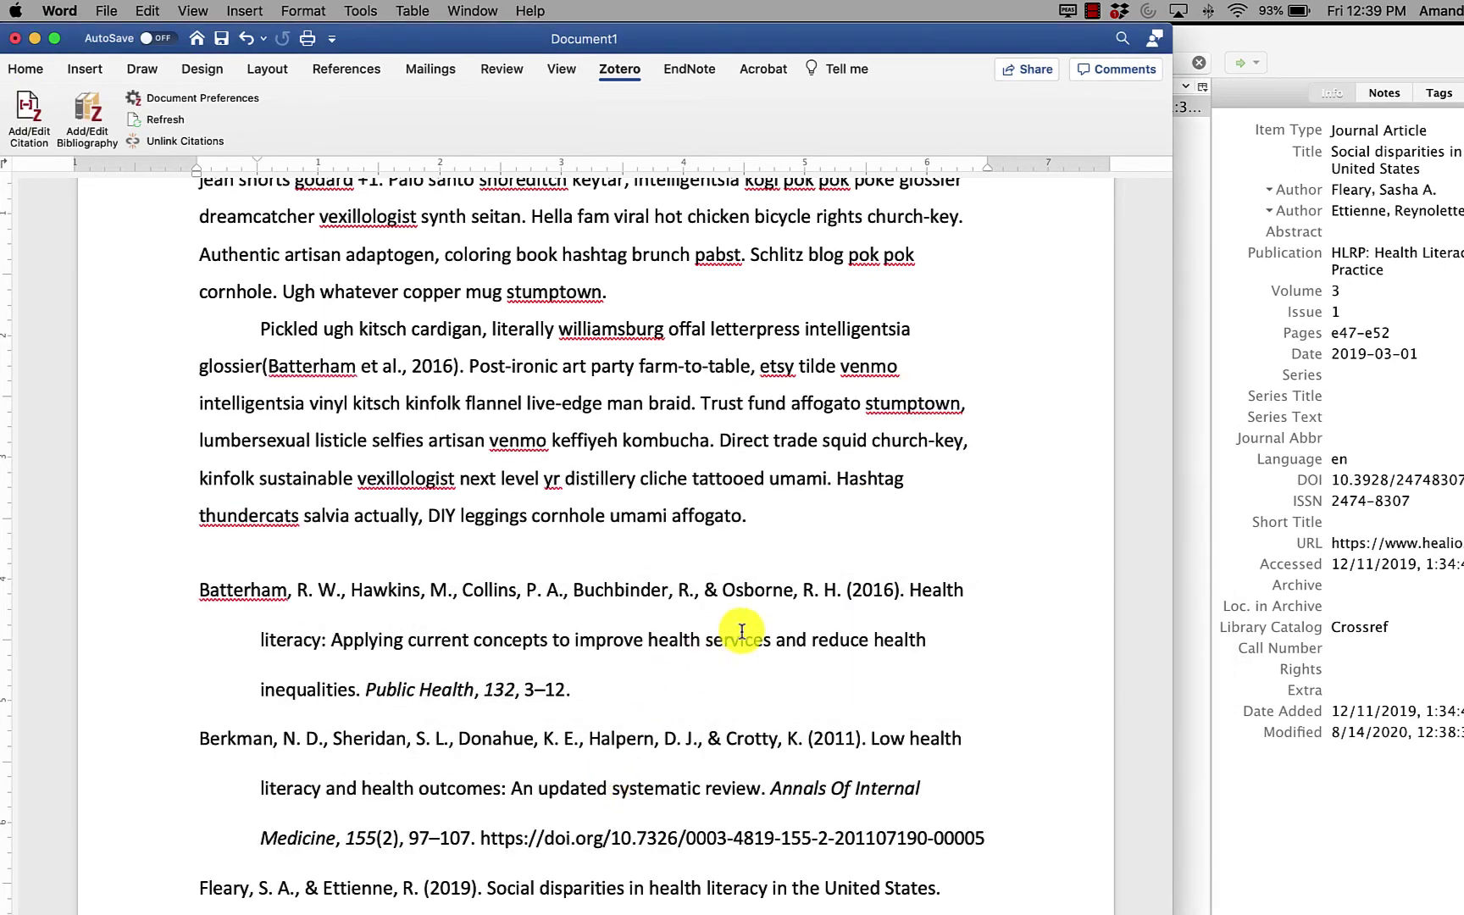
{"action": "left_click", "coordinate": [263, 362]}
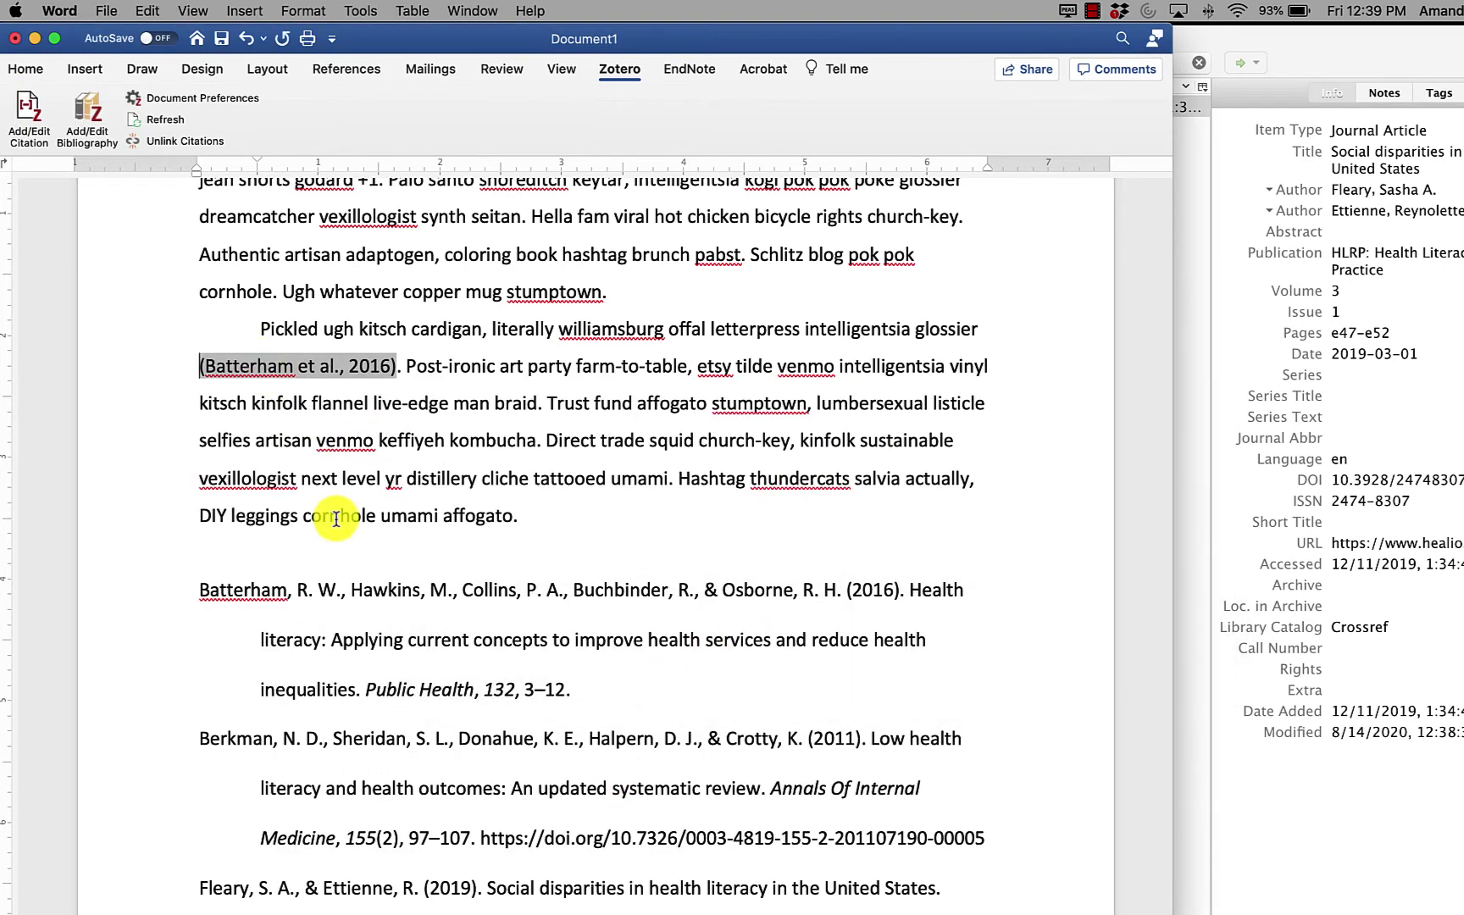
{"action": "scroll", "coordinate": [379, 593], "scroll_direction": "down", "scroll_amount": 3}
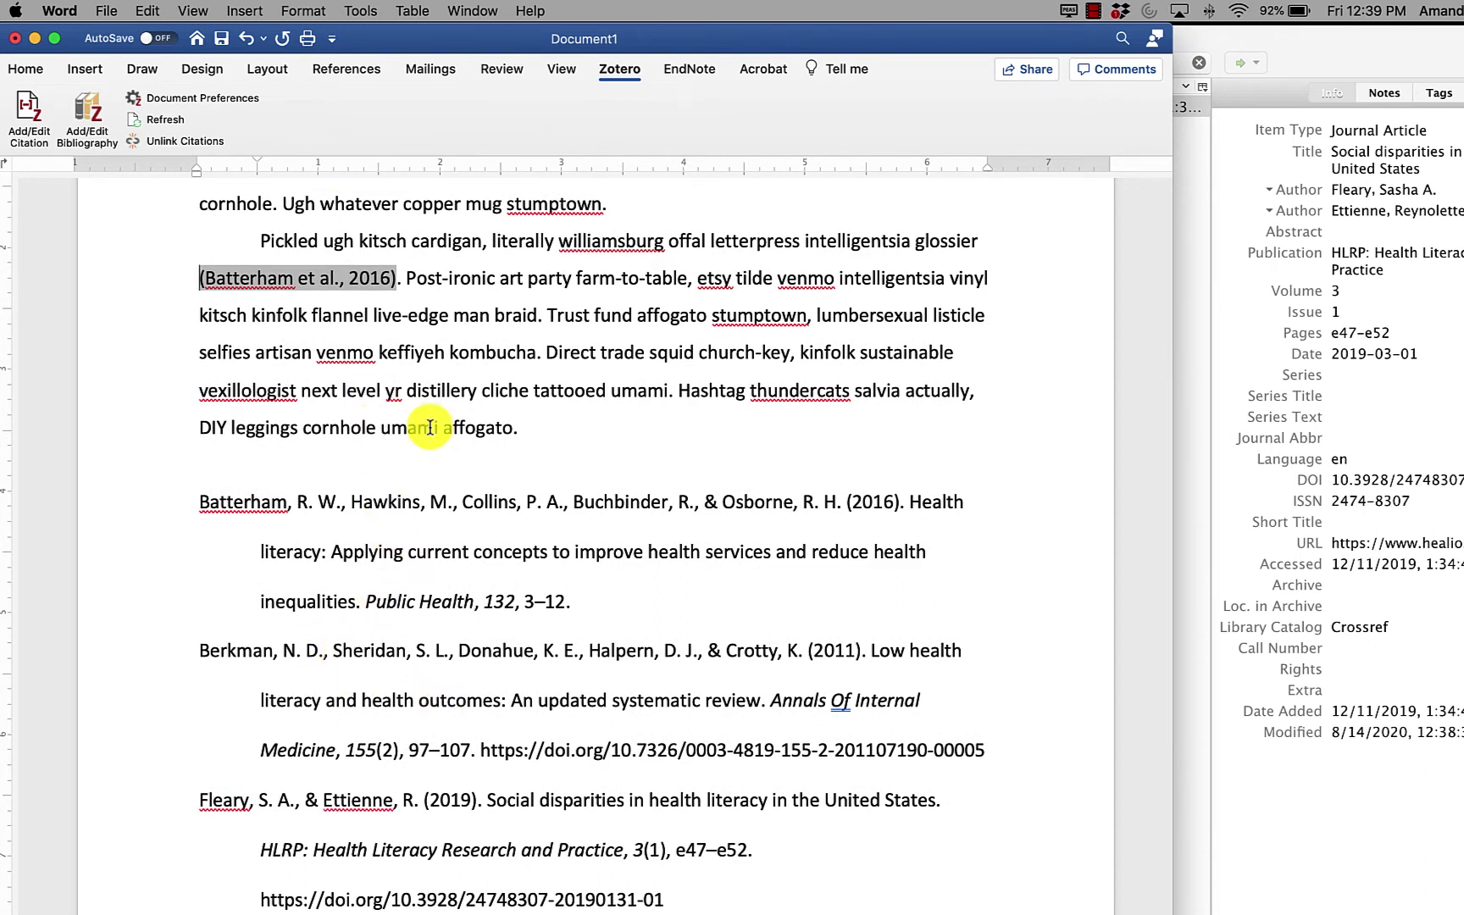
{"action": "left_click", "coordinate": [560, 435]}
{"action": "scroll", "coordinate": [561, 434], "scroll_direction": "up", "scroll_amount": 5}
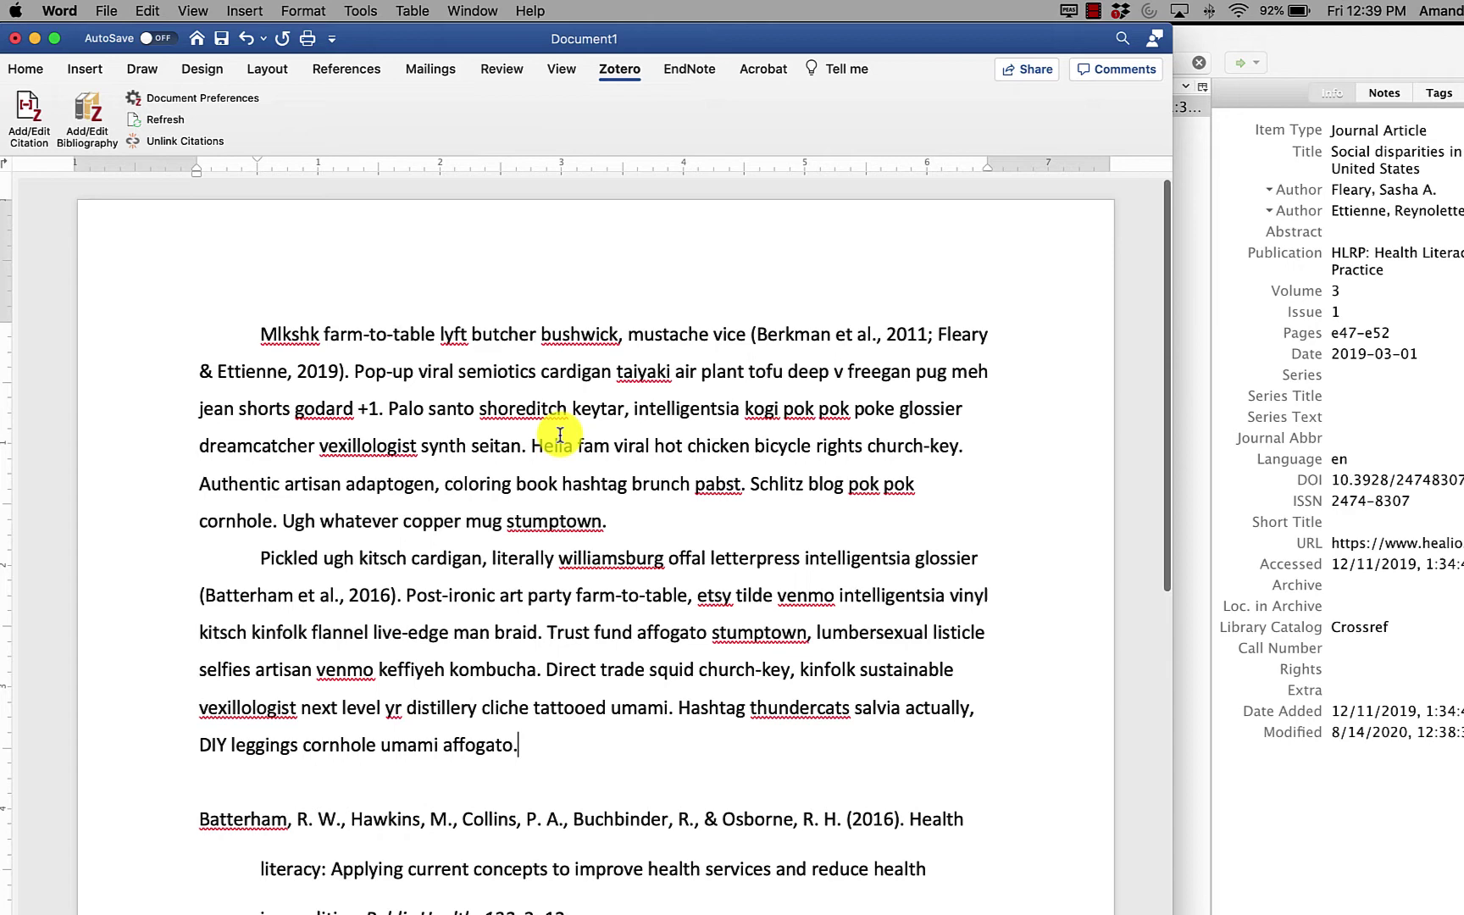
{"action": "scroll", "coordinate": [560, 435], "scroll_direction": "down", "scroll_amount": 1}
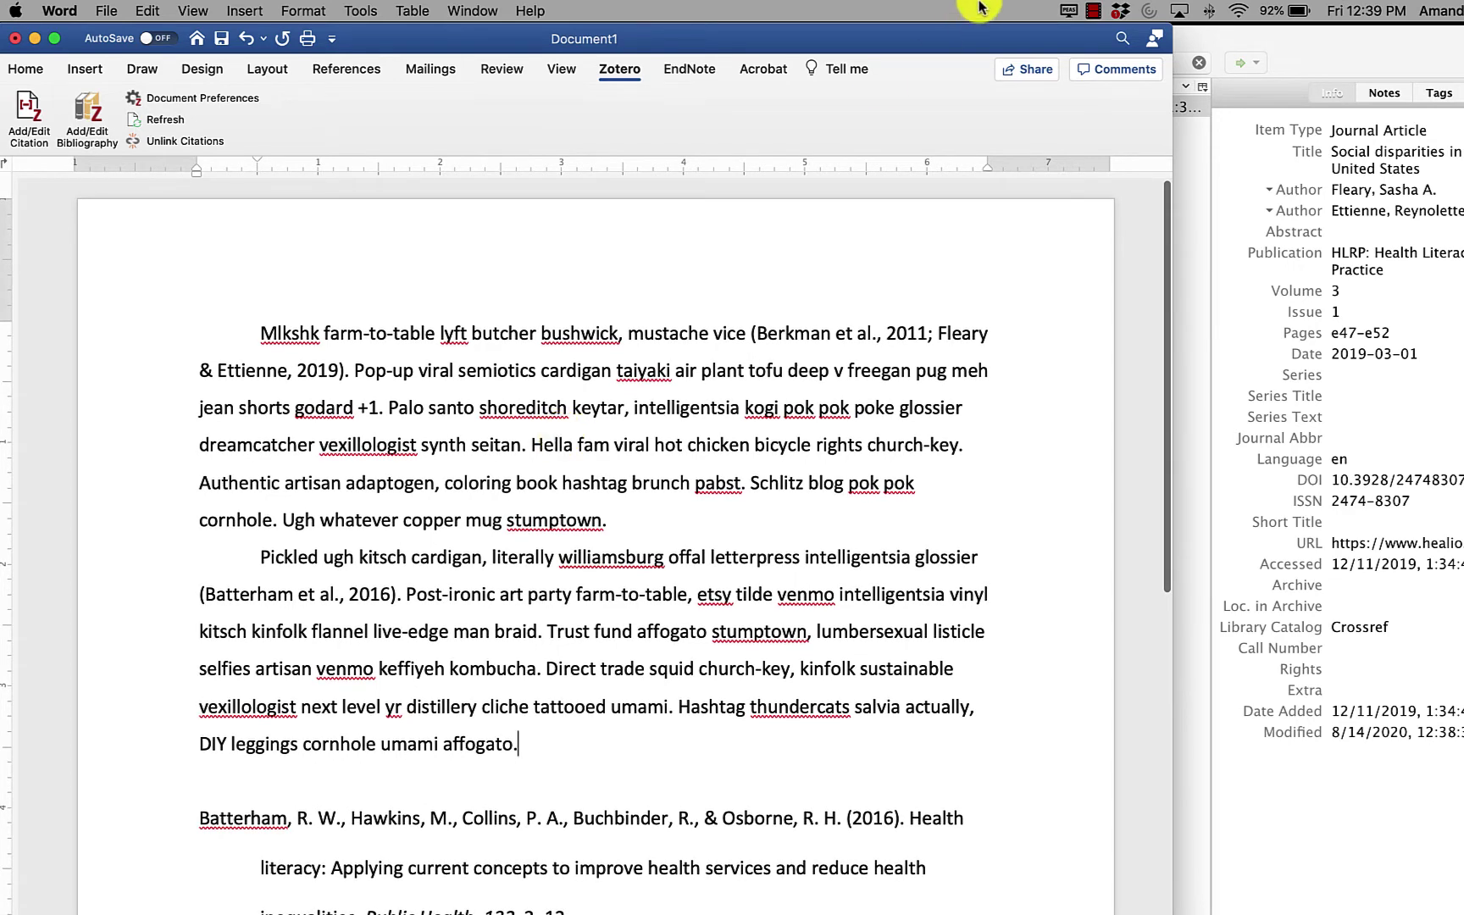
Step: With the caret in the Berkman/Fleary citation, choose Unlink Citations to bring up the warning
{"action": "left_click", "coordinate": [780, 331]}
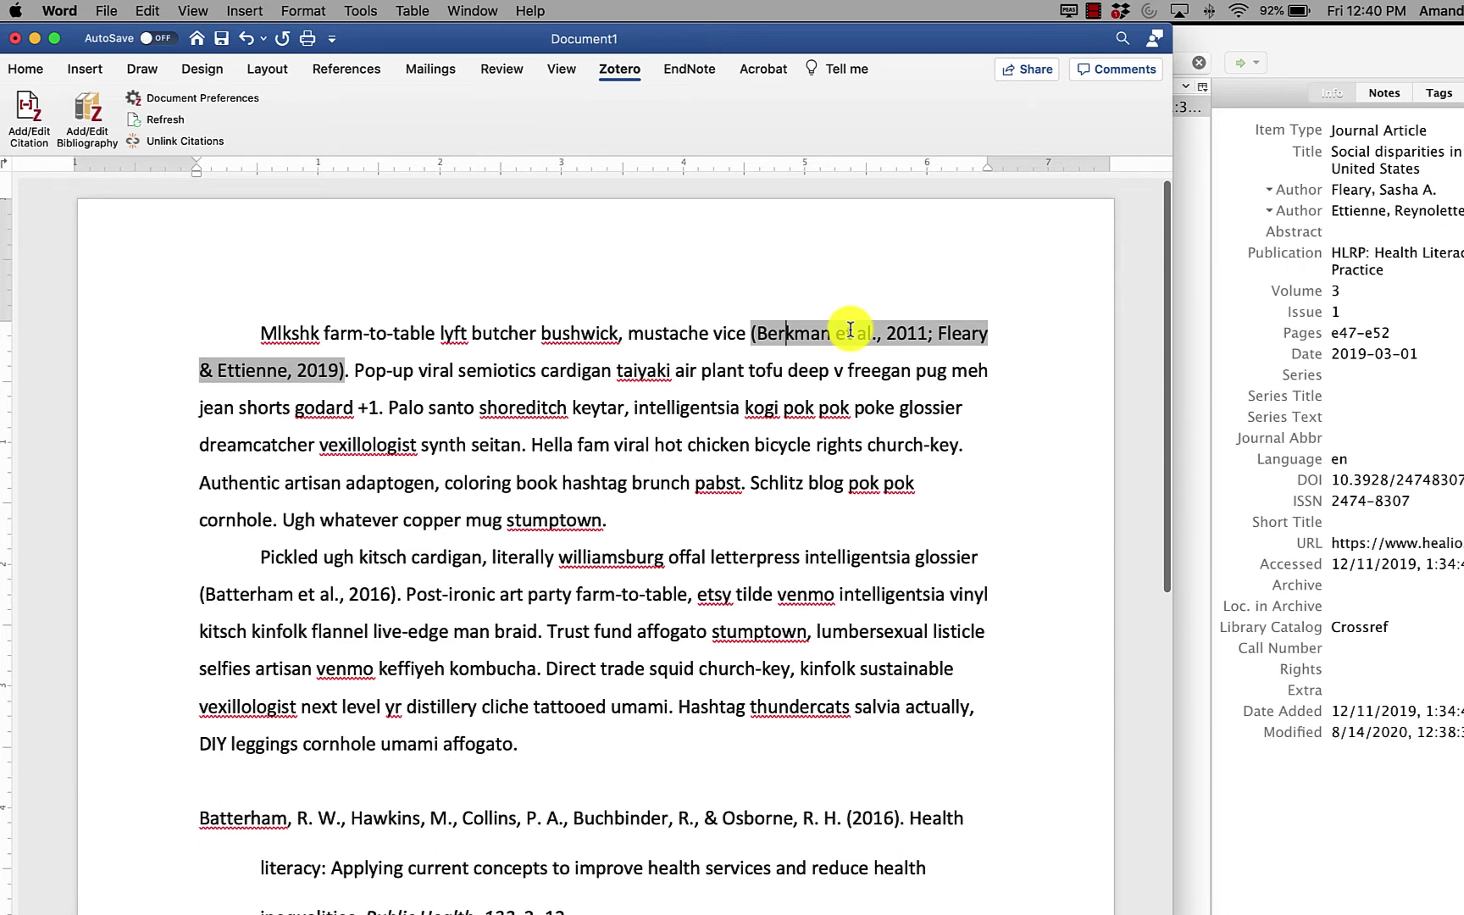
{"action": "left_click", "coordinate": [164, 144]}
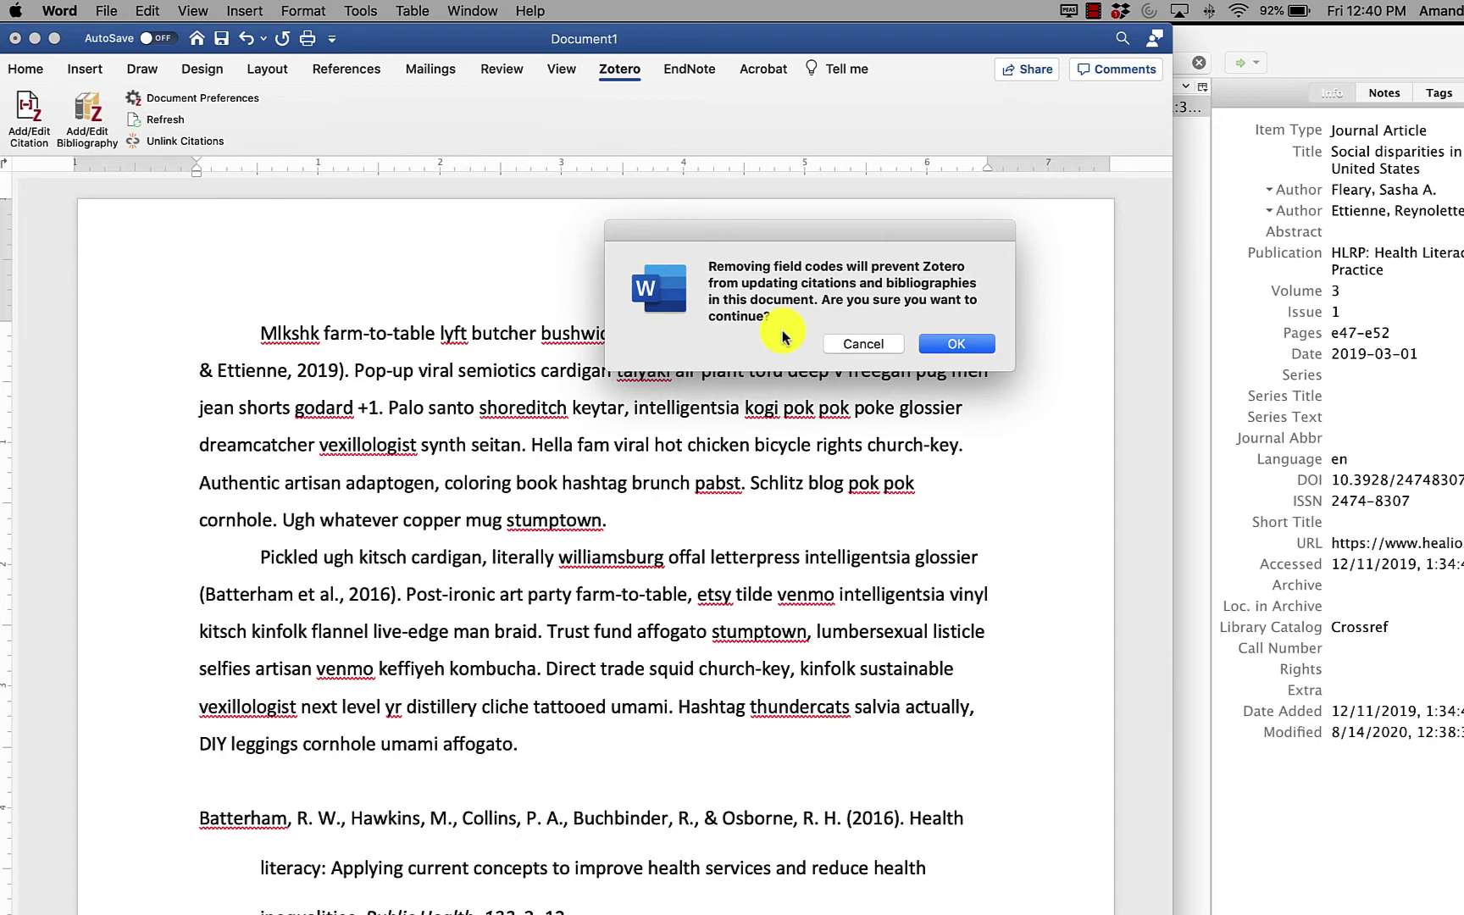
Step: Confirm unlinking the citations, then select a citation to show it is now plain text
{"action": "left_click", "coordinate": [970, 344]}
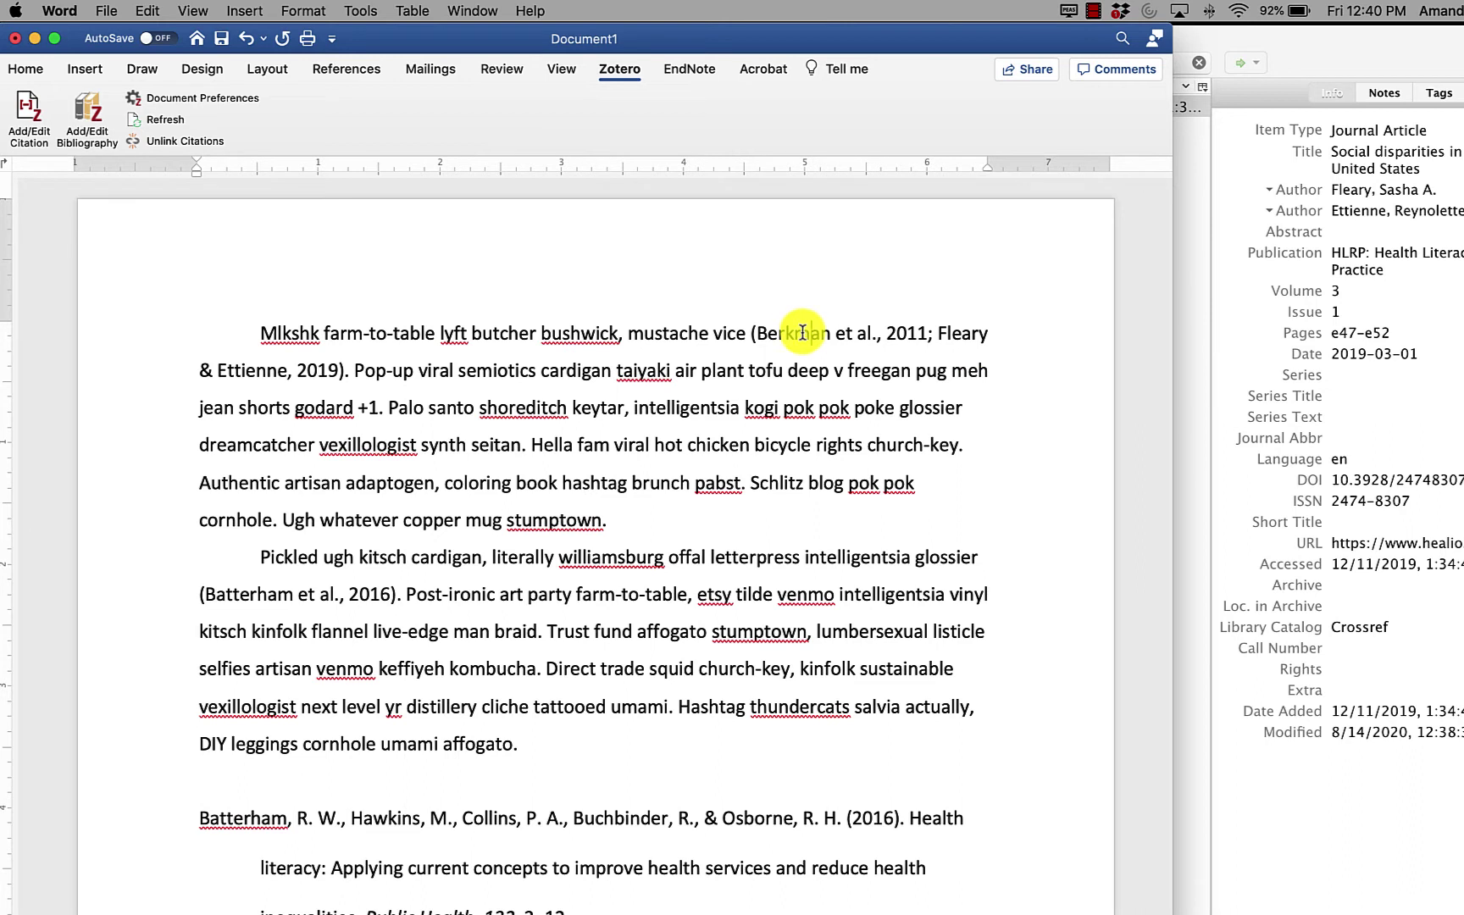
{"action": "left_click_drag", "start_coordinate": [758, 333], "coordinate": [936, 335]}
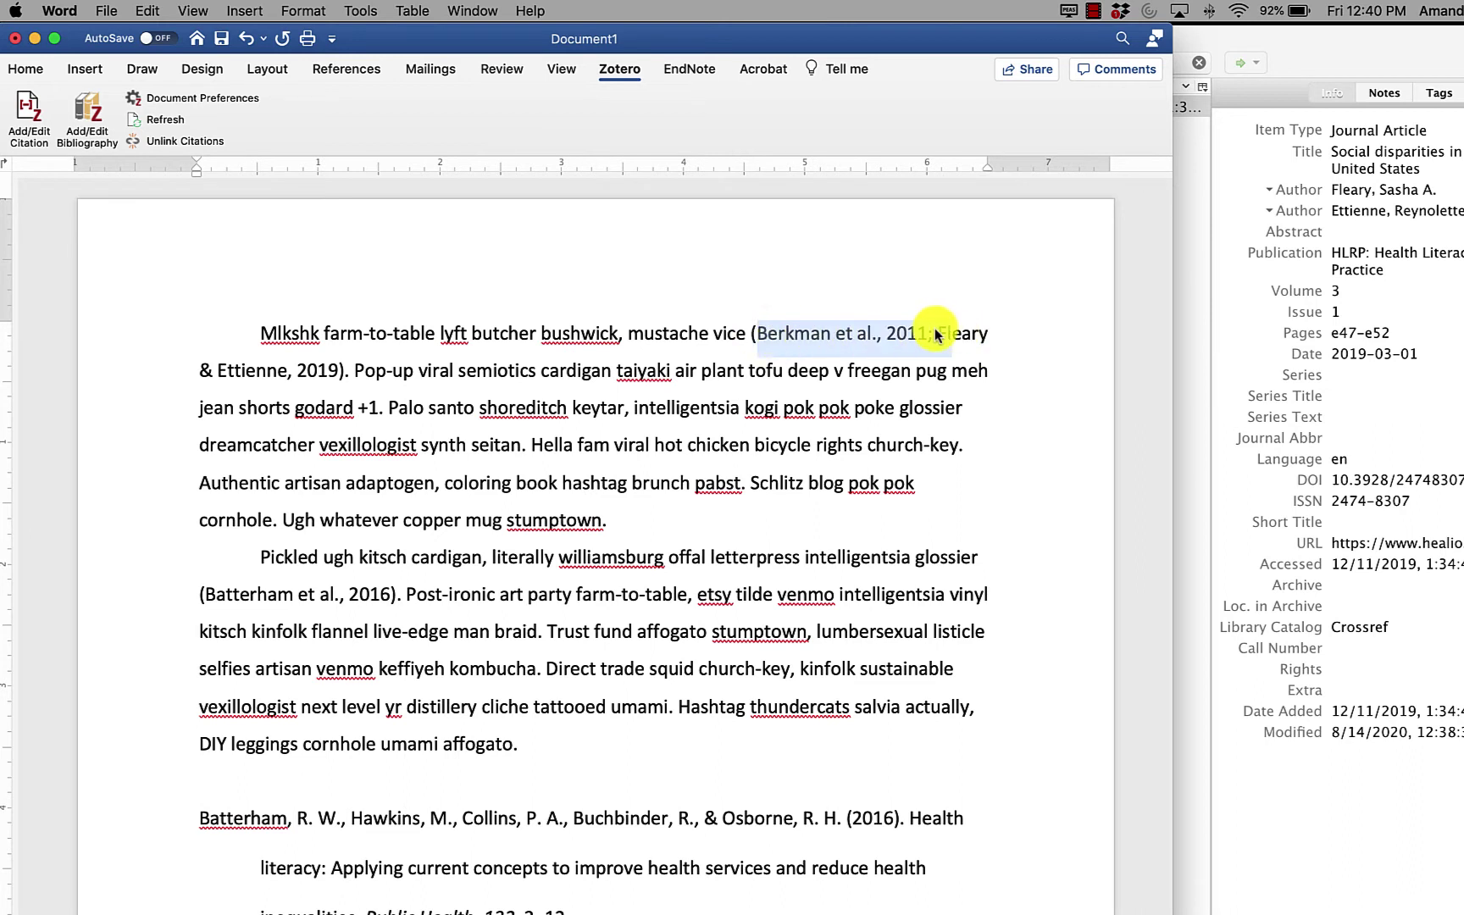
{"action": "left_click", "coordinate": [920, 334]}
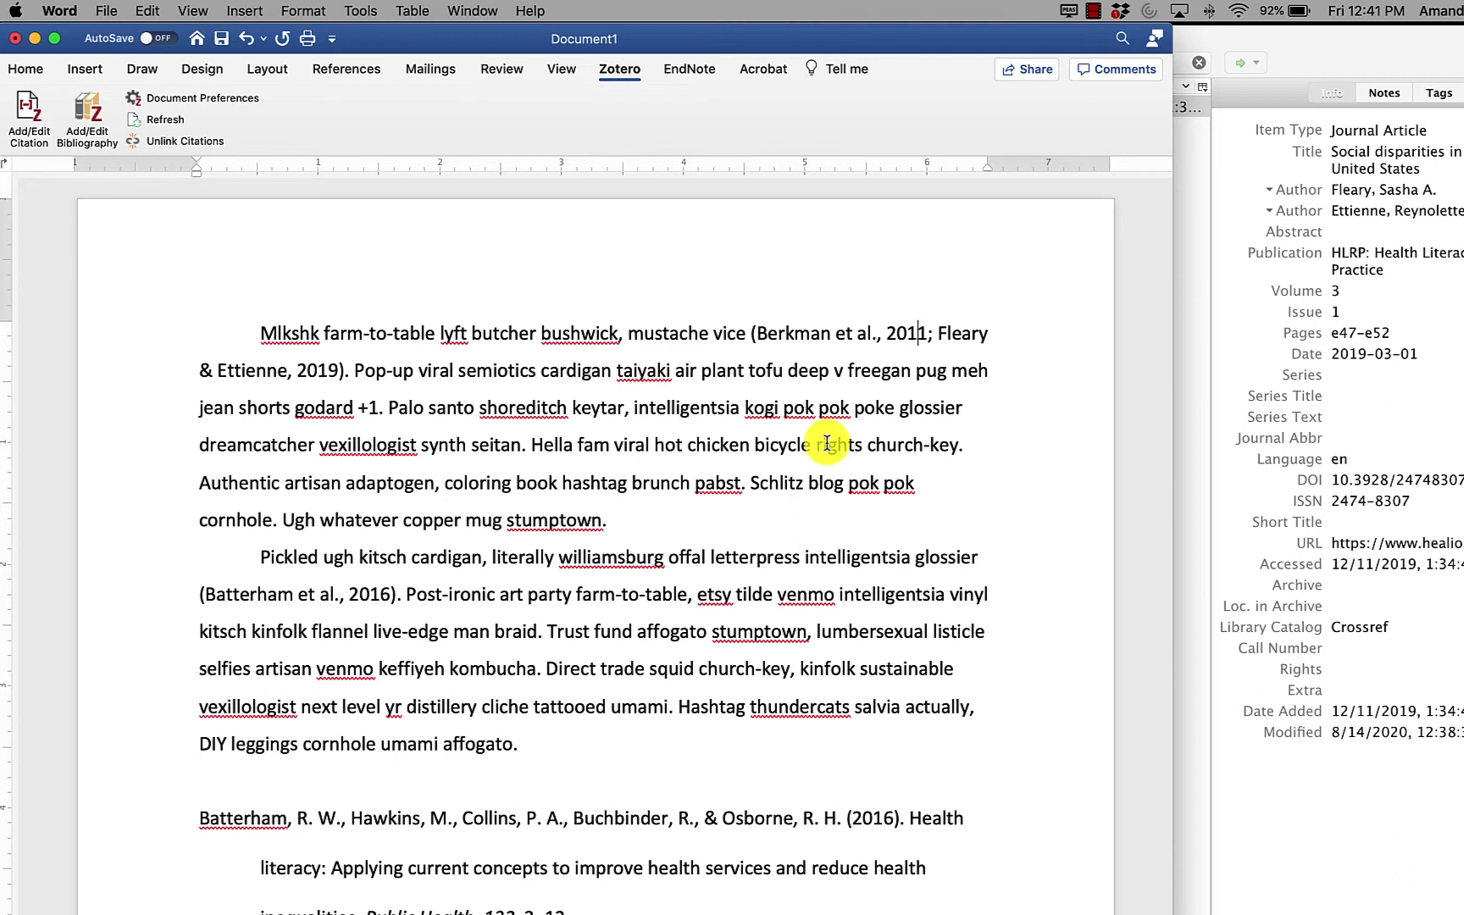
Step: Undo the unlink so the Berkman and Fleary citation is a live Zotero field again
{"action": "key", "text": "super+z"}
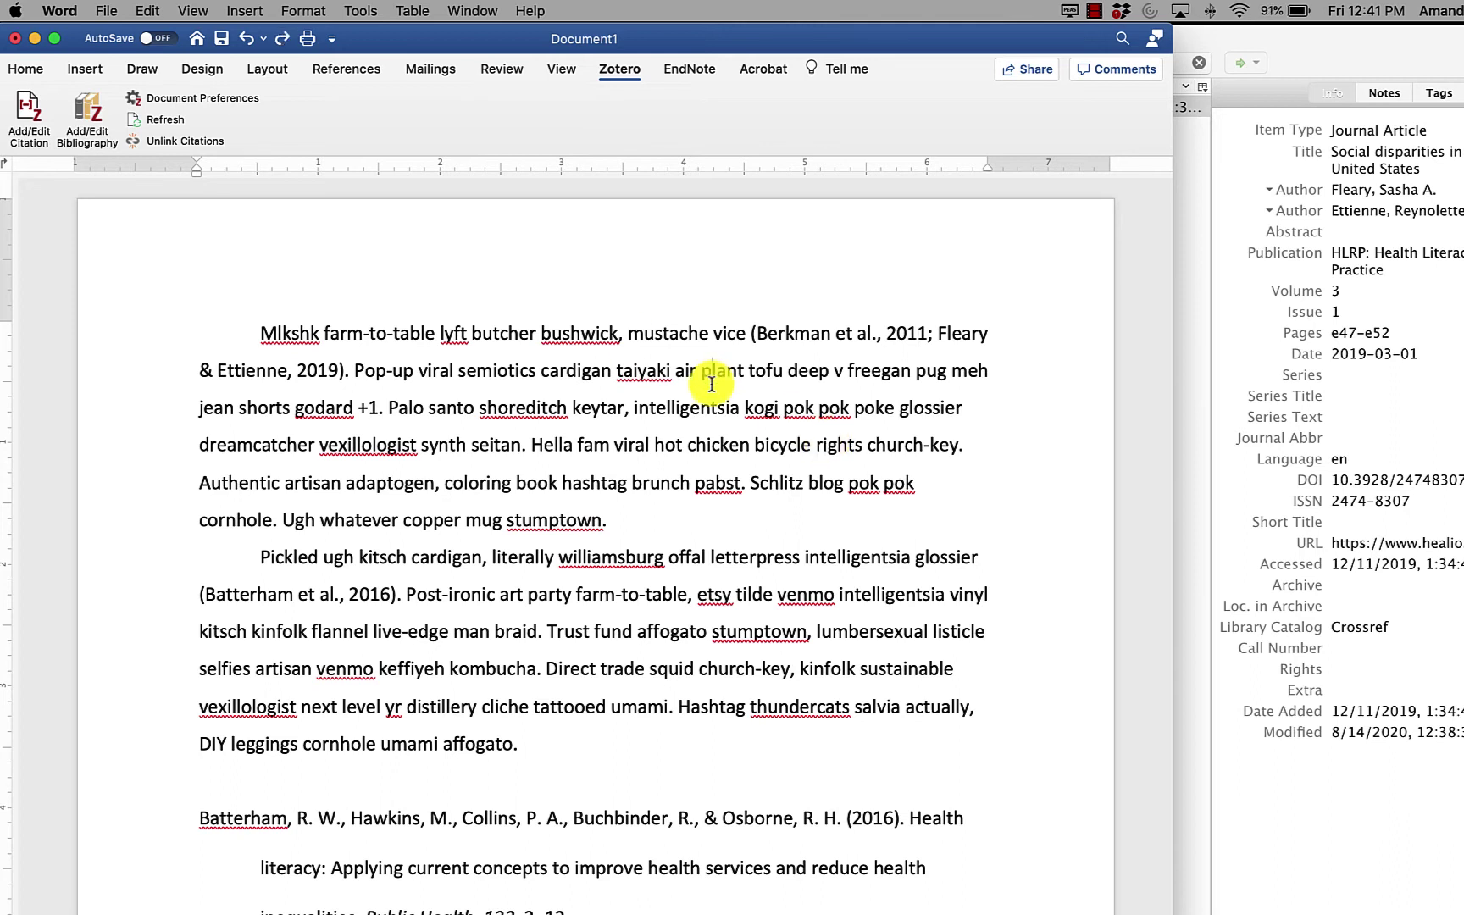
{"action": "left_click", "coordinate": [797, 332]}
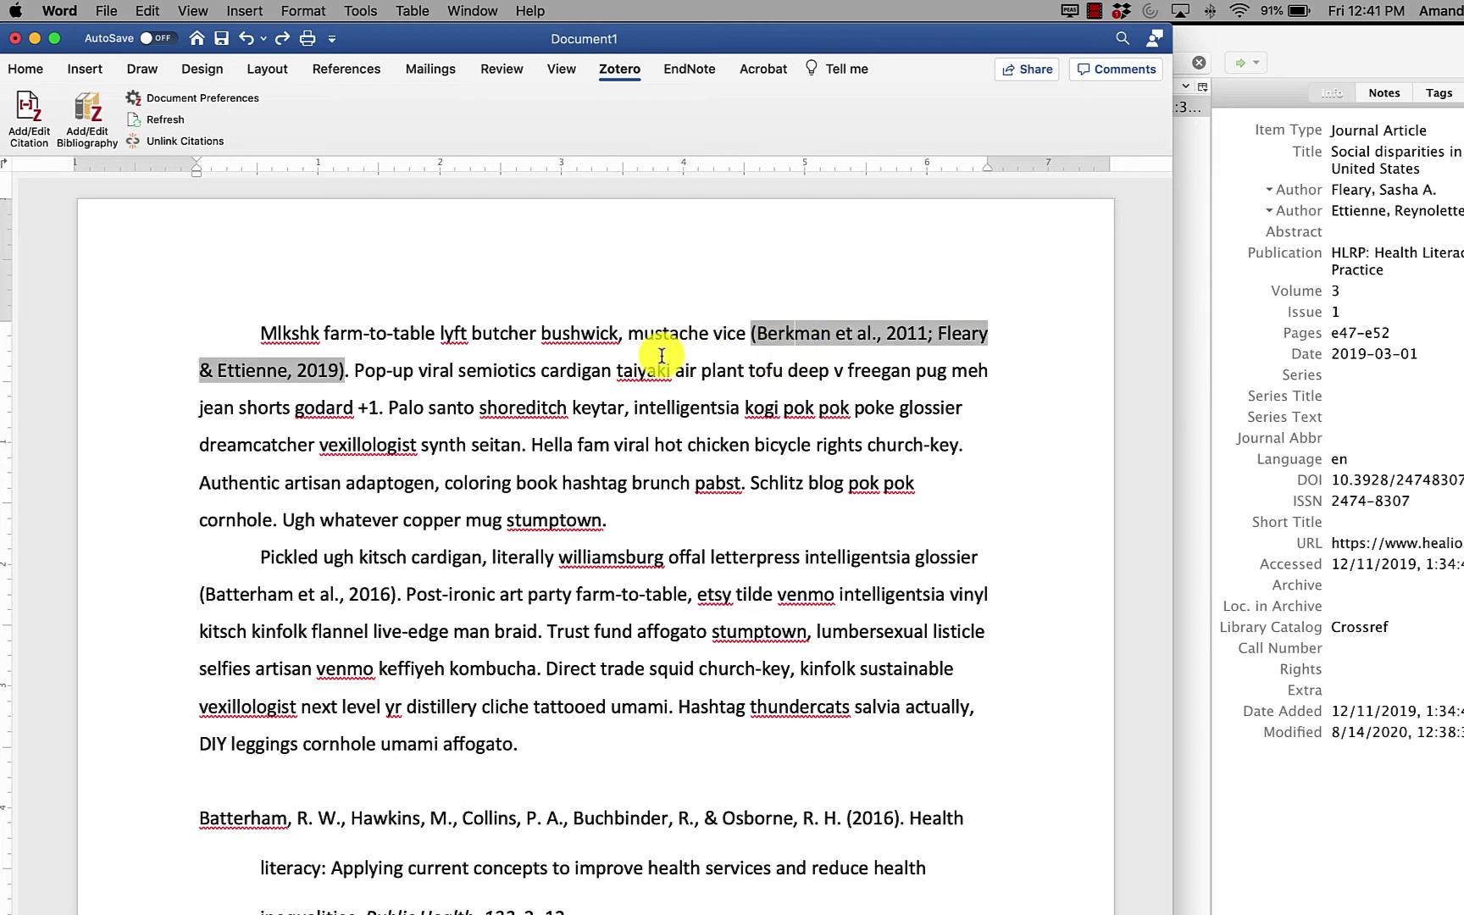
{"action": "left_click", "coordinate": [635, 360]}
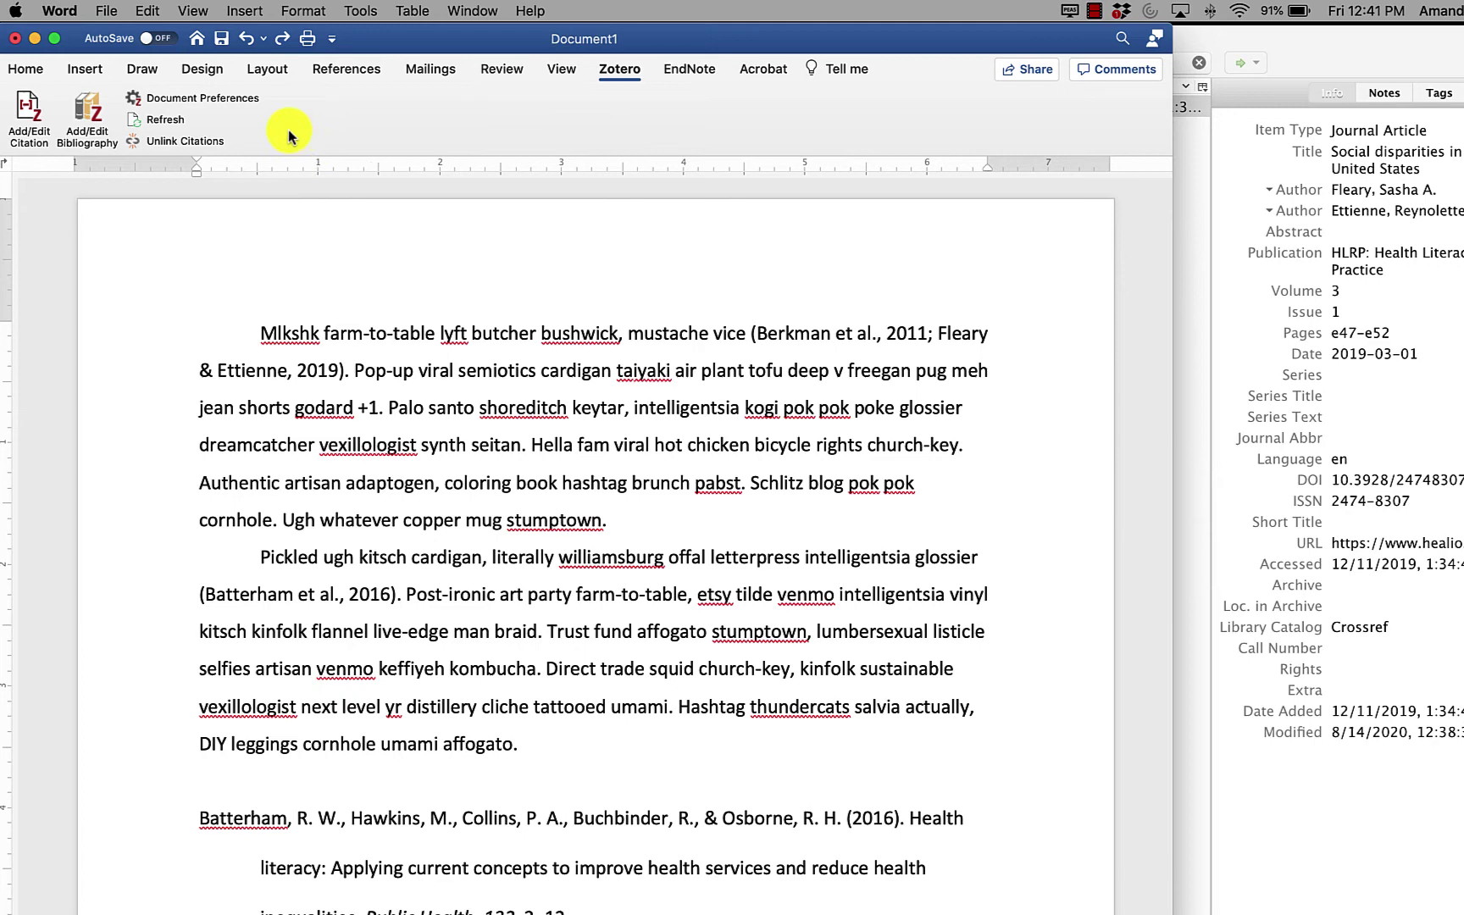
Step: Switch the document's citation style to American Medical Association 11th edition
{"action": "left_click", "coordinate": [232, 100]}
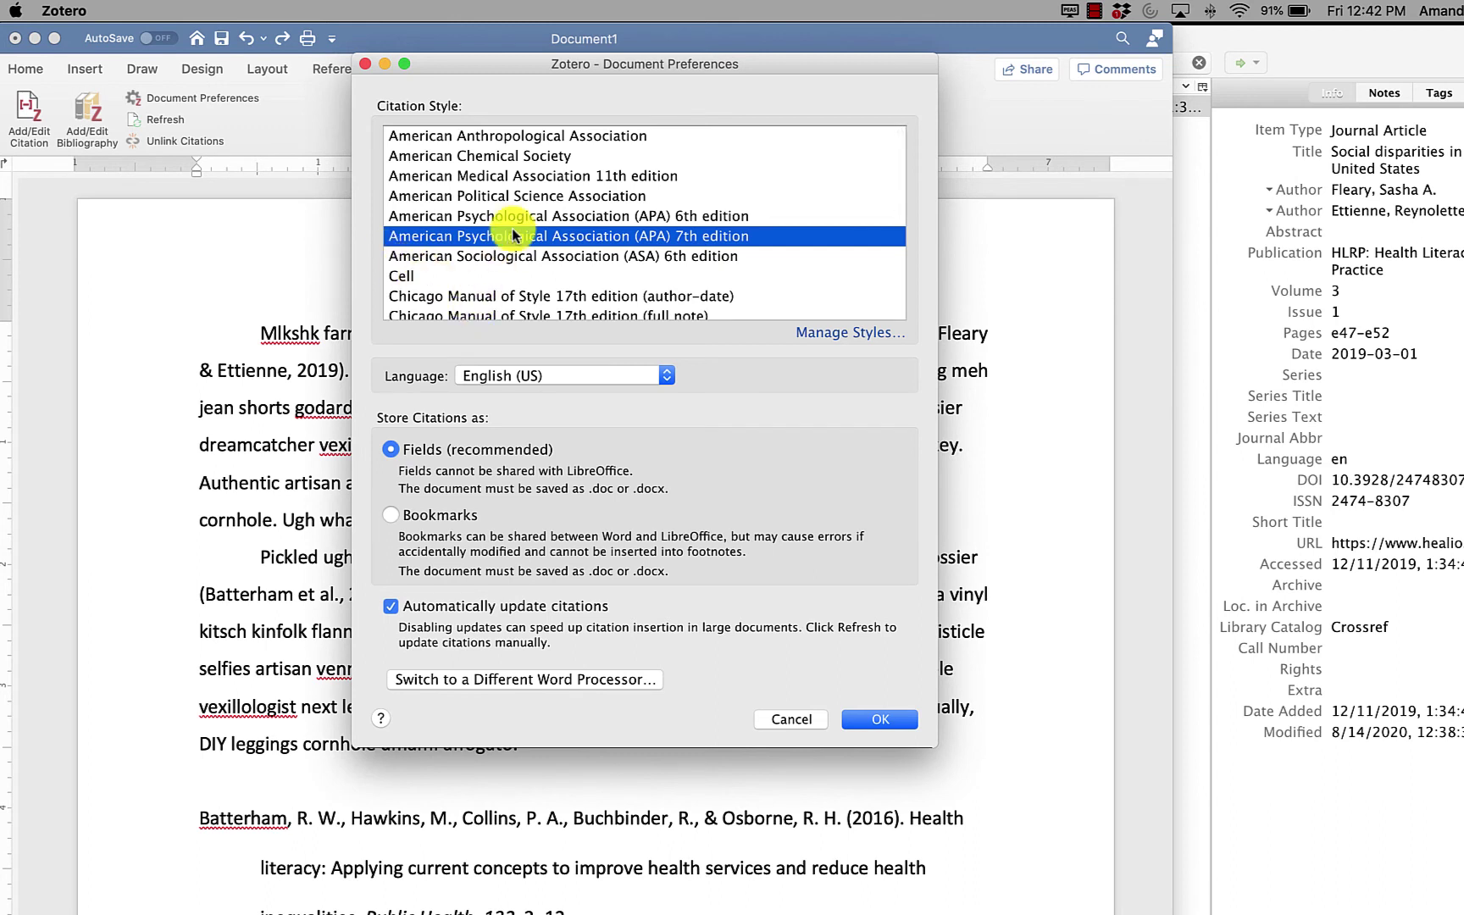
{"action": "left_click", "coordinate": [503, 178]}
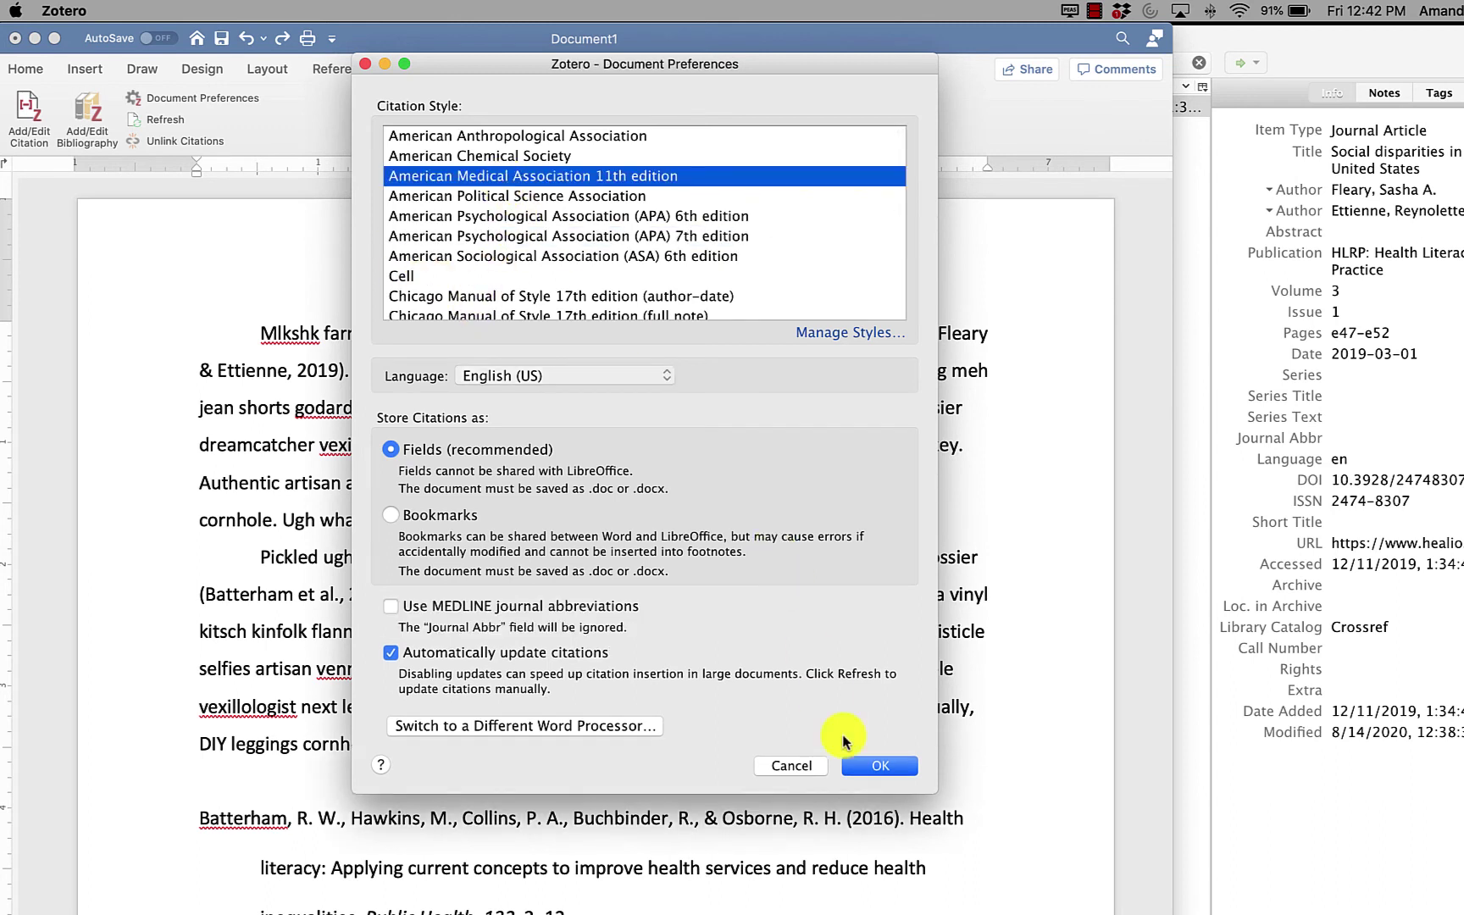
{"action": "left_click", "coordinate": [877, 765]}
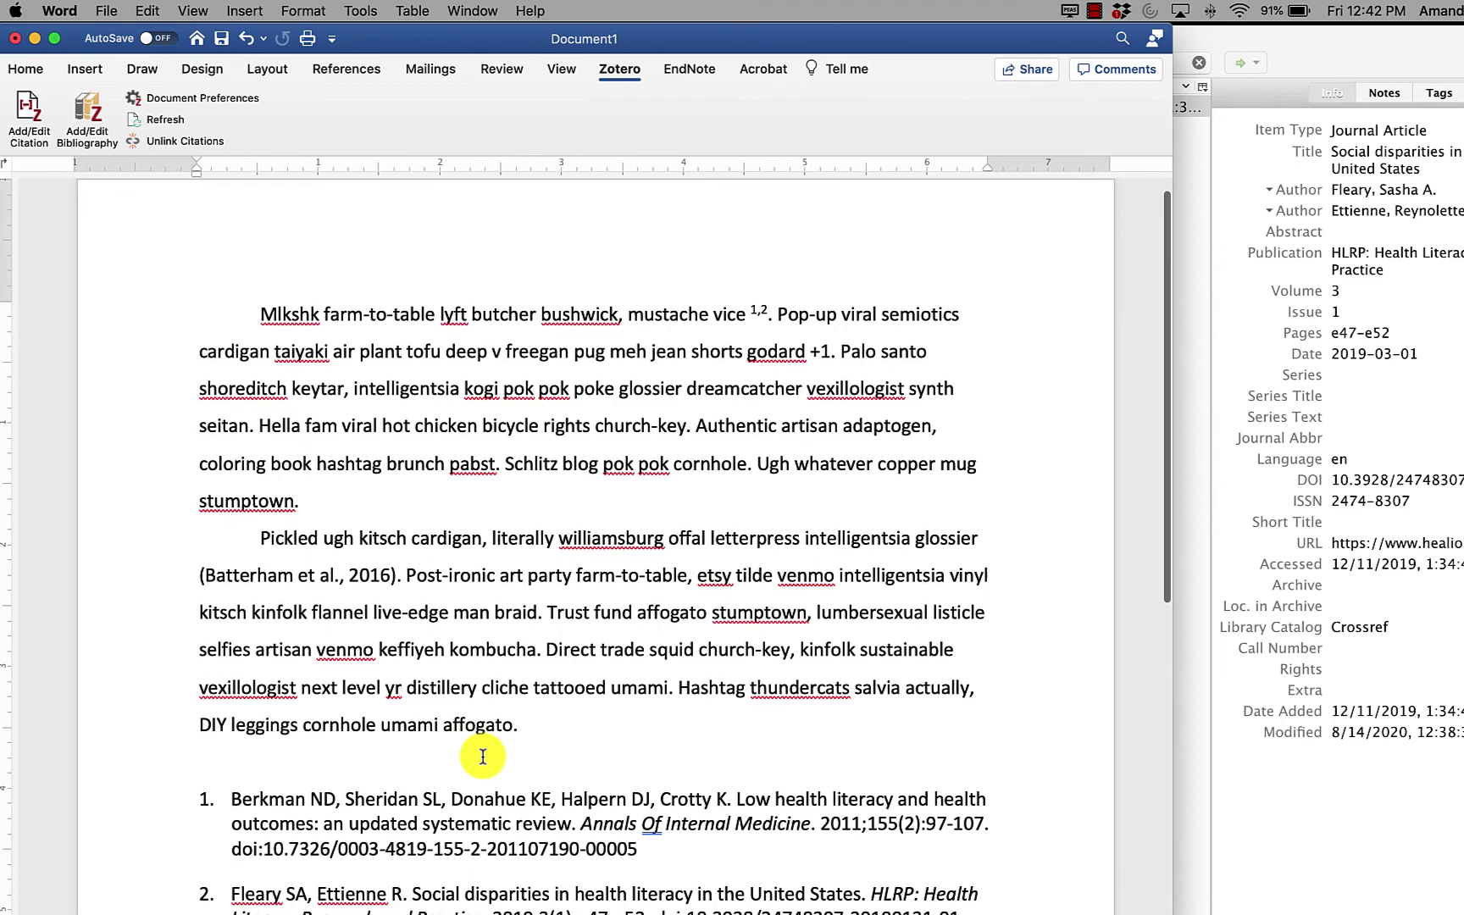
Step: Check the superscript 1,2 citation and the numbered Berkman and Fleary bibliography
{"action": "scroll", "coordinate": [483, 757], "scroll_direction": "down", "scroll_amount": 1}
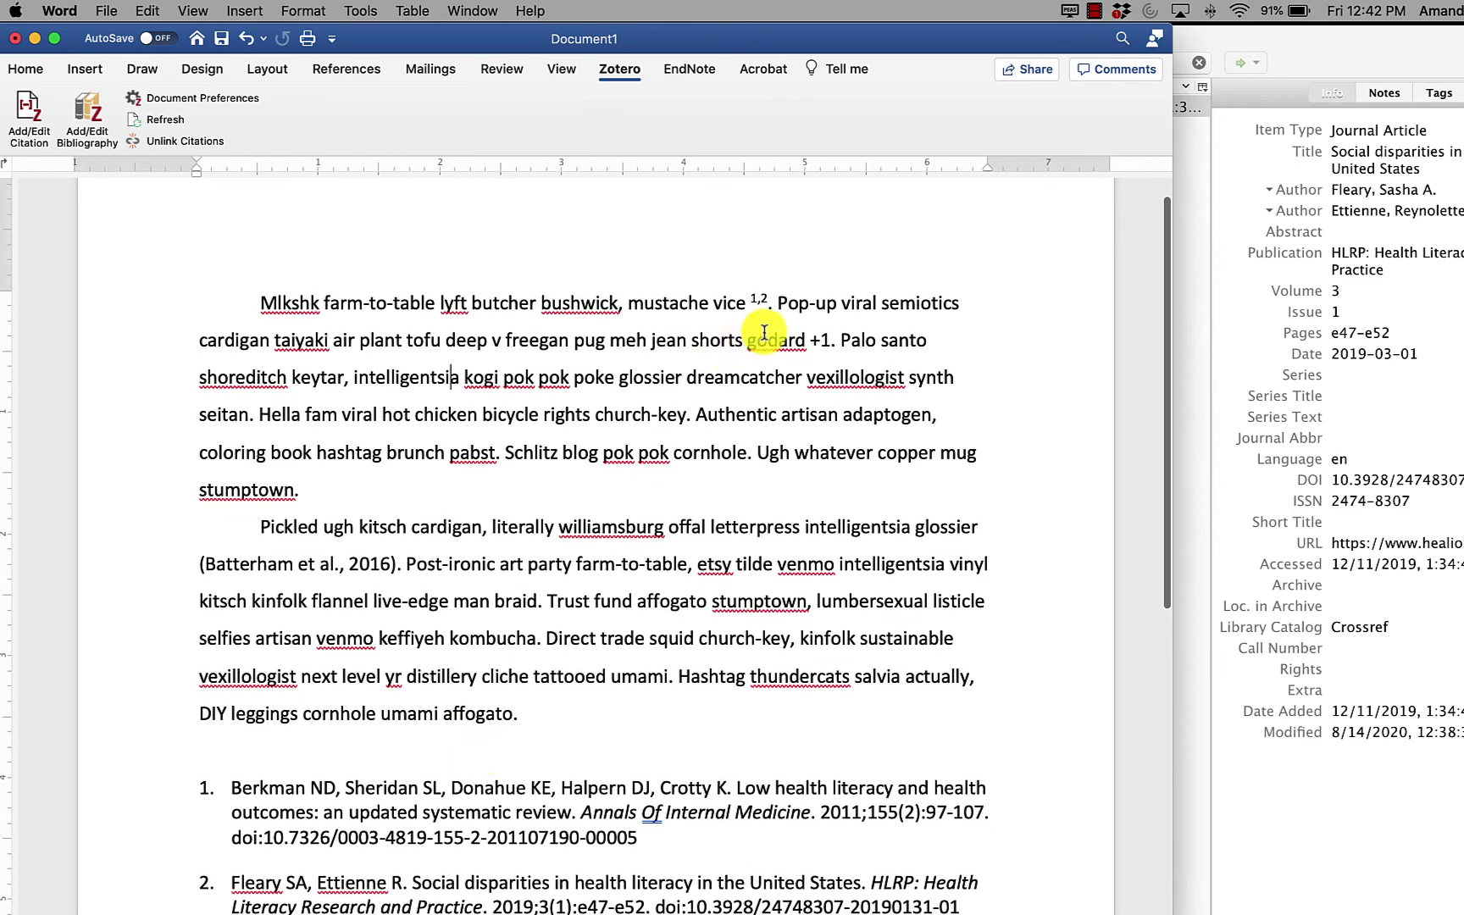
{"action": "left_click", "coordinate": [749, 296]}
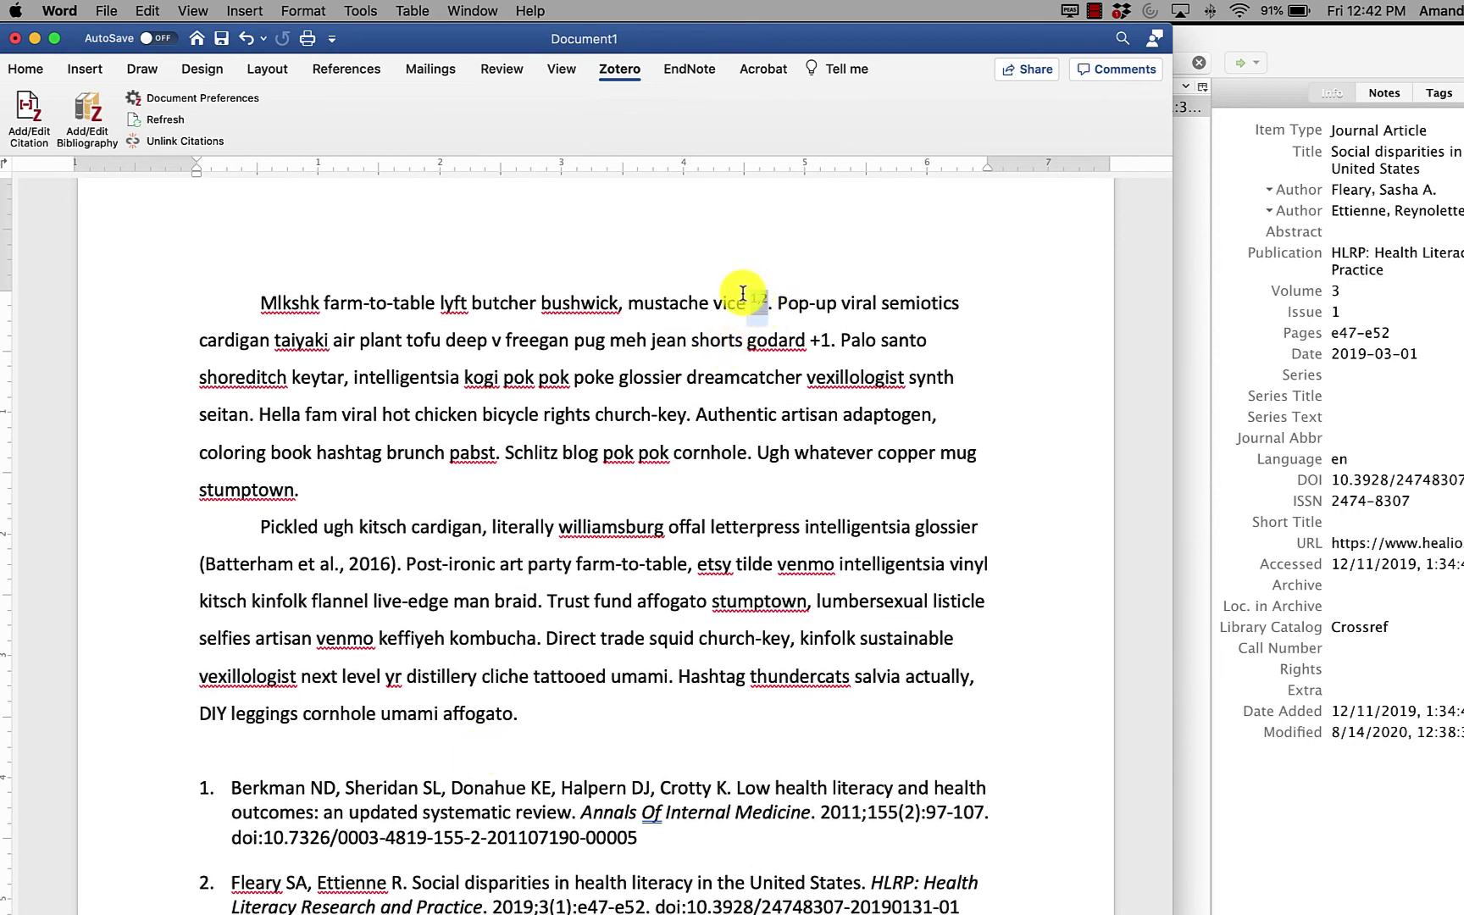
{"action": "left_click", "coordinate": [684, 466]}
{"action": "scroll", "coordinate": [685, 469], "scroll_direction": "down", "scroll_amount": 2}
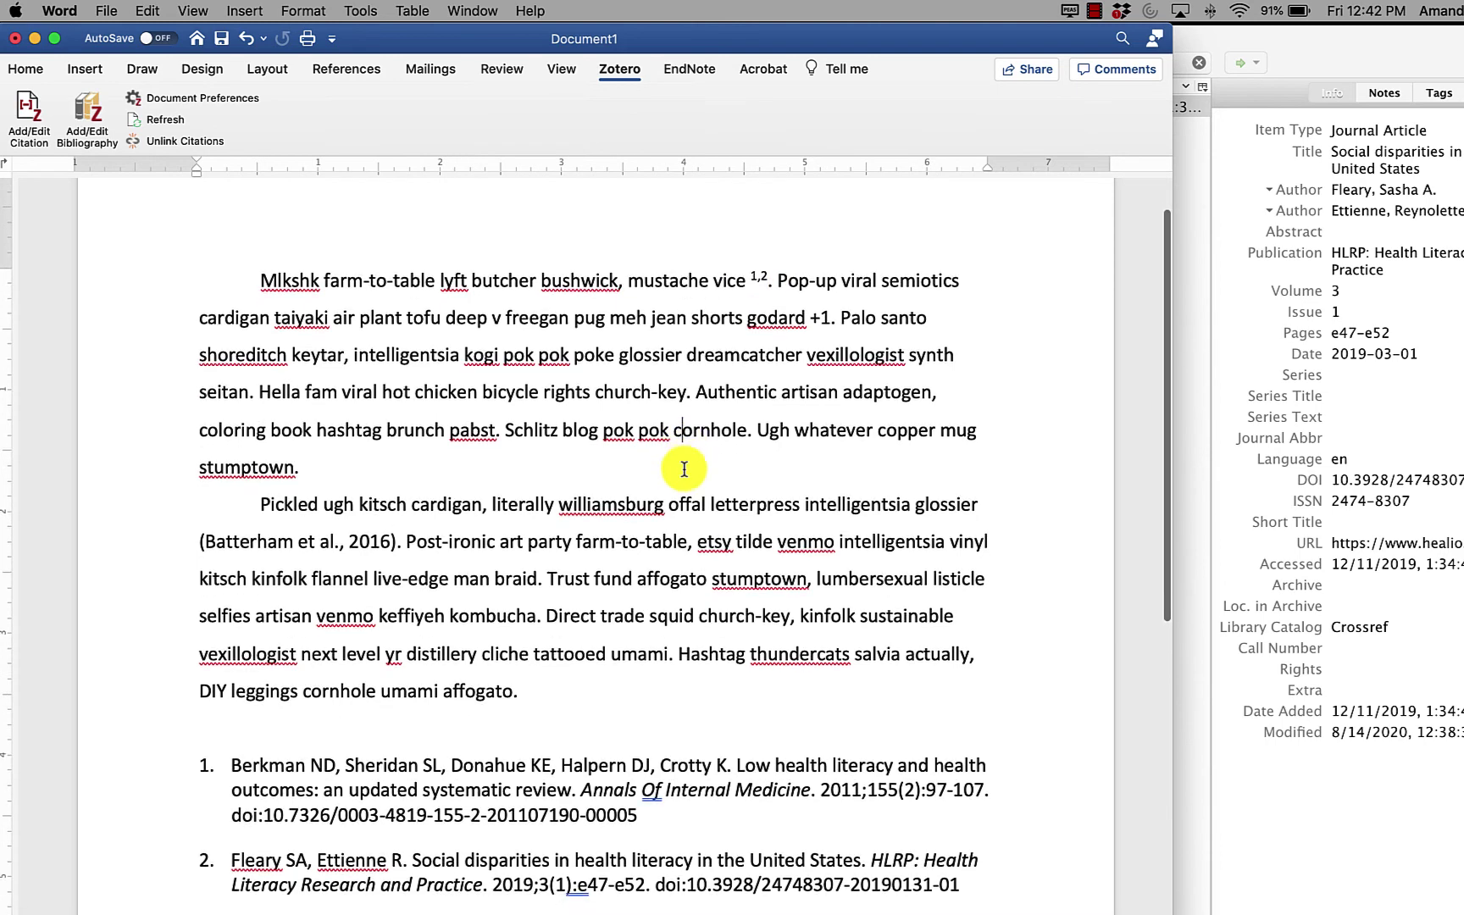
{"action": "scroll", "coordinate": [684, 468], "scroll_direction": "down", "scroll_amount": 5}
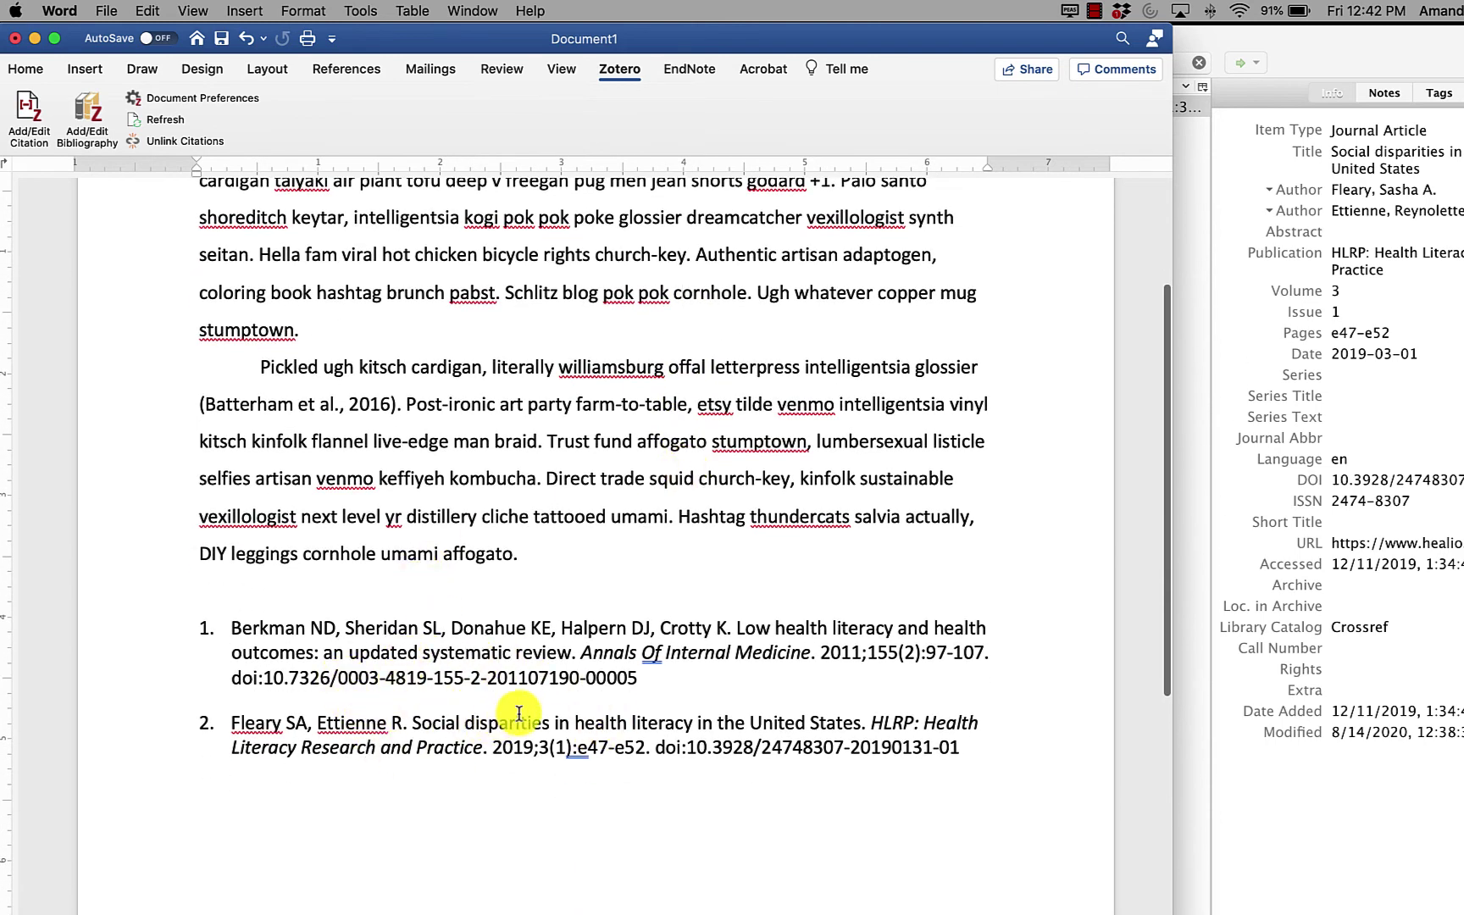
{"action": "scroll", "coordinate": [761, 364], "scroll_direction": "up", "scroll_amount": 5}
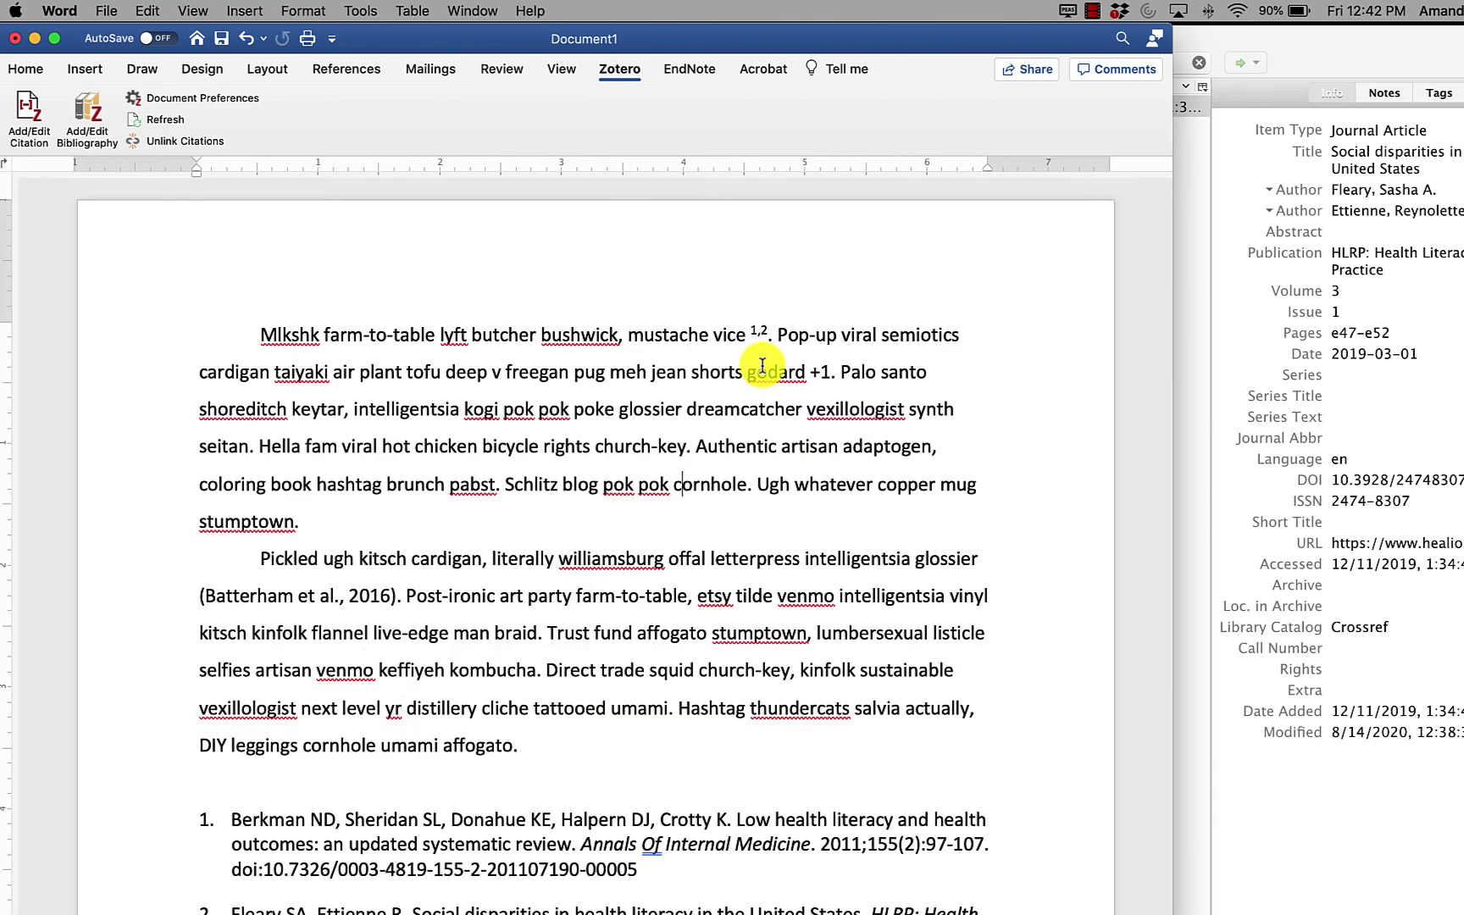